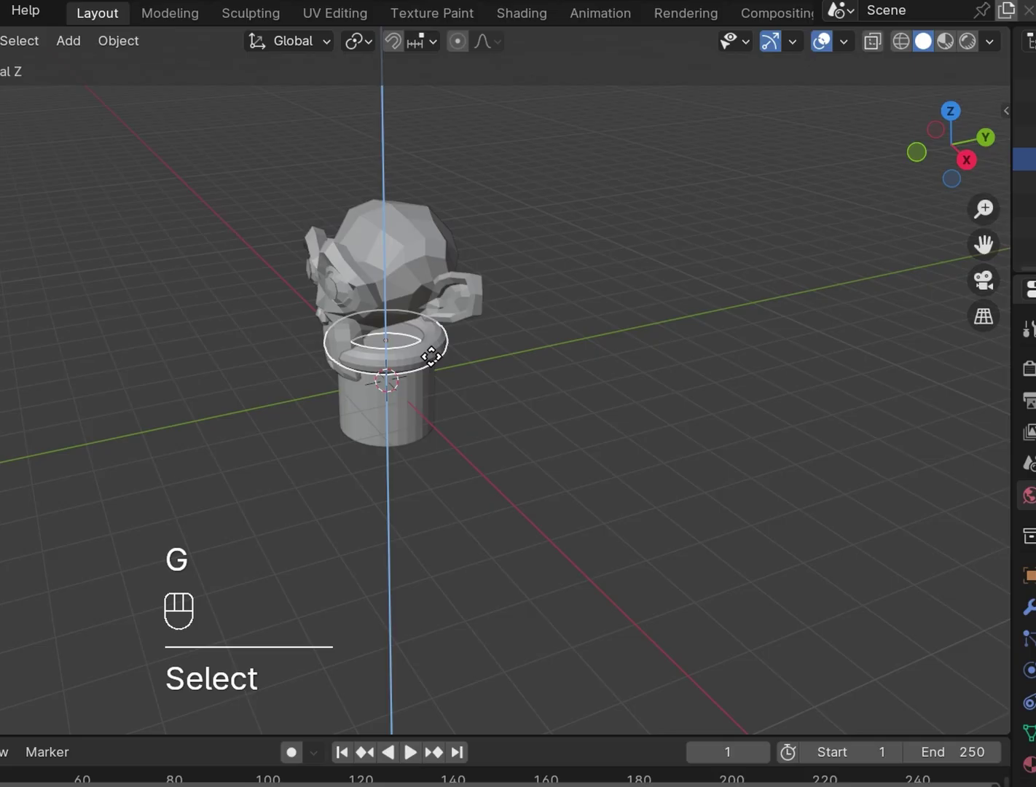
Shrink the torus to slightly less than the cylinder's width and raise it along Z to the cylinder's top.
{"action": "left_click", "coordinate": [431, 356]}
{"action": "middle_click_drag", "start_coordinate": [593, 430], "coordinate": [498, 349]}
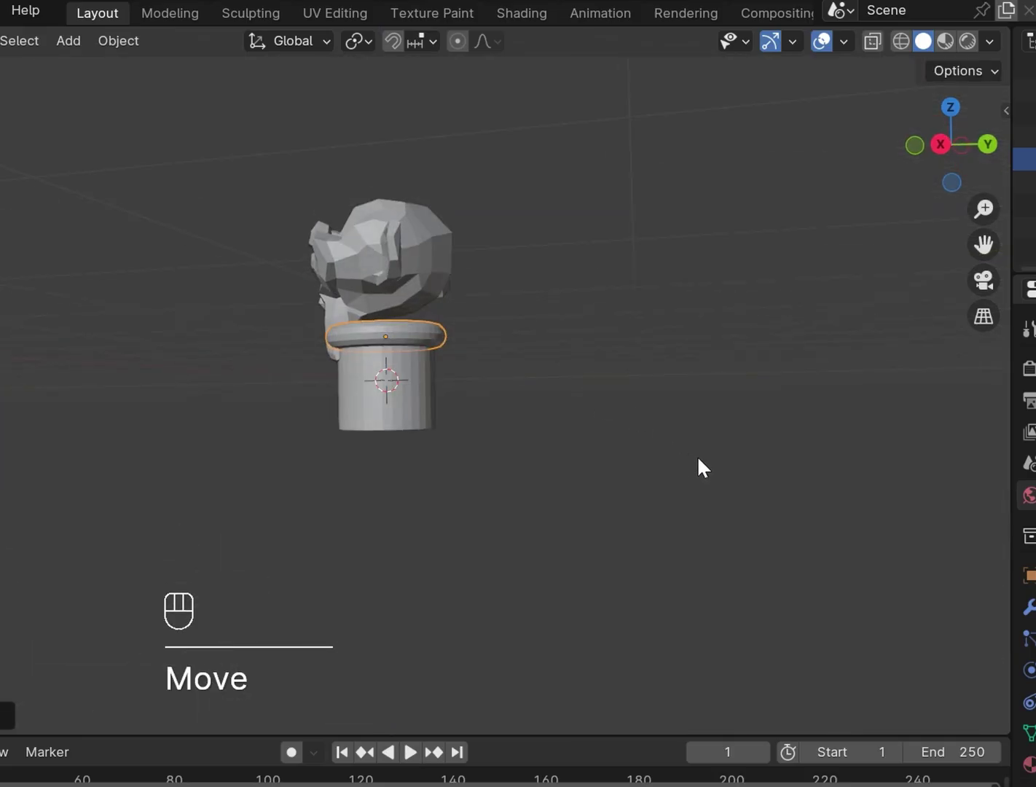
{"action": "key", "text": "s"}
{"action": "left_click", "coordinate": [612, 437]}
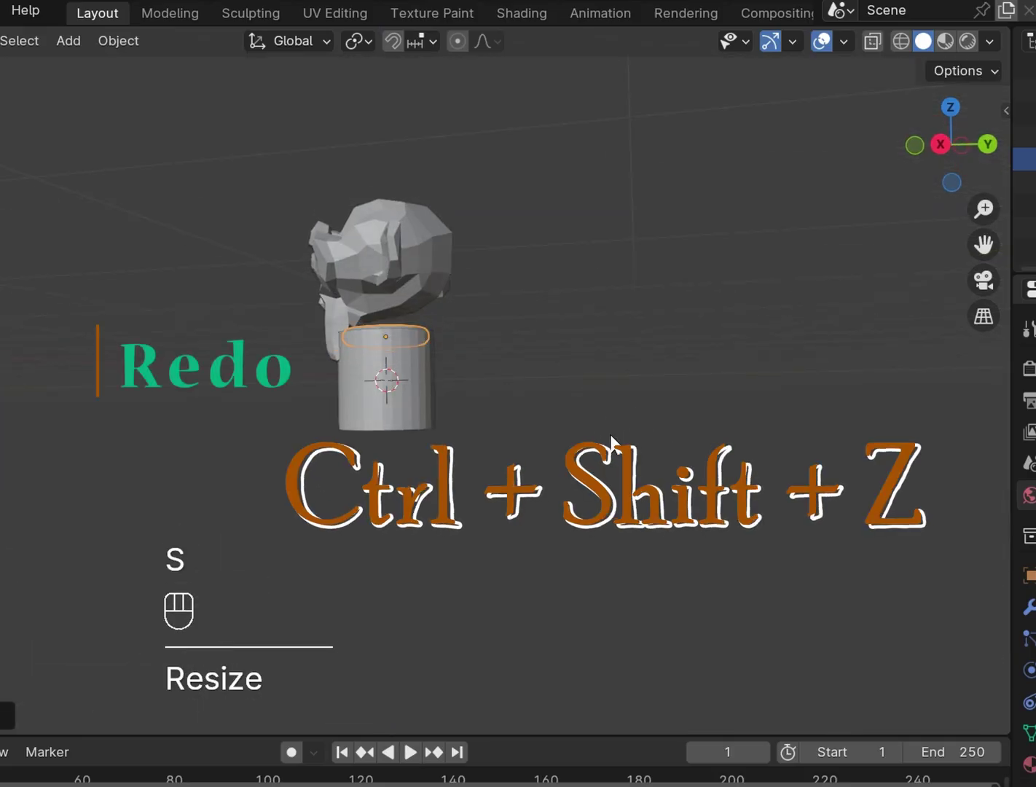
{"action": "key", "text": "g"}
{"action": "key", "text": "z"}
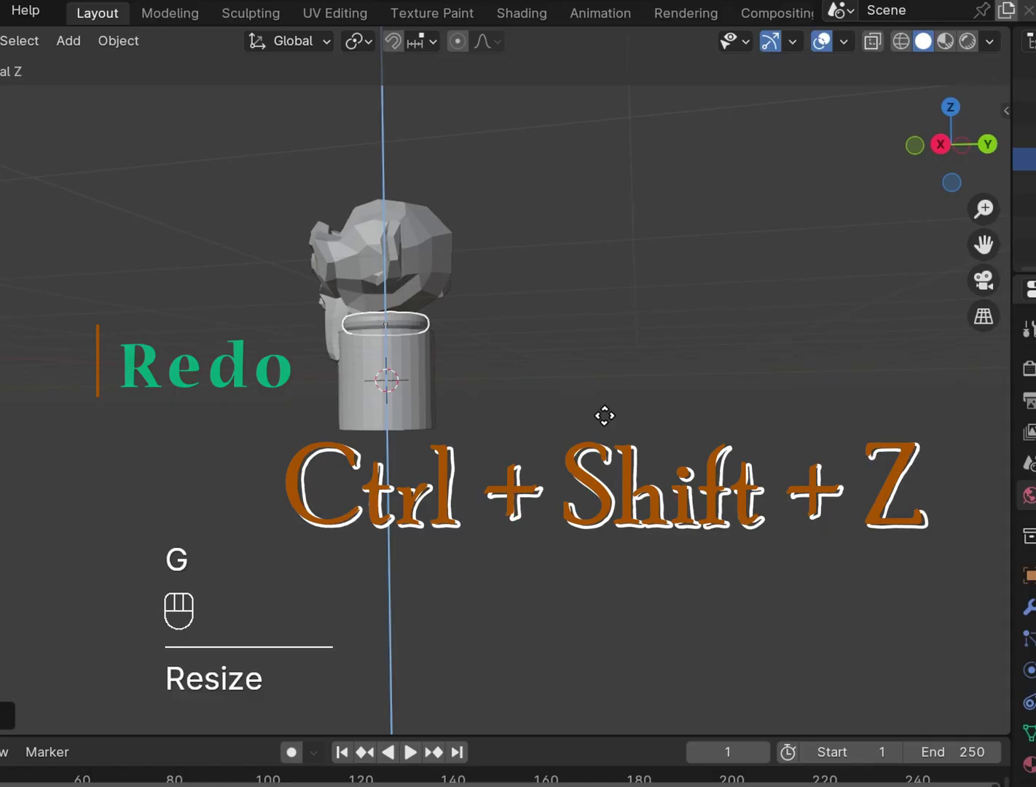
{"action": "left_click", "coordinate": [602, 420]}
Set the solid viewport shading to show each object in a random color.
{"action": "middle_click_drag", "start_coordinate": [541, 397], "coordinate": [562, 460]}
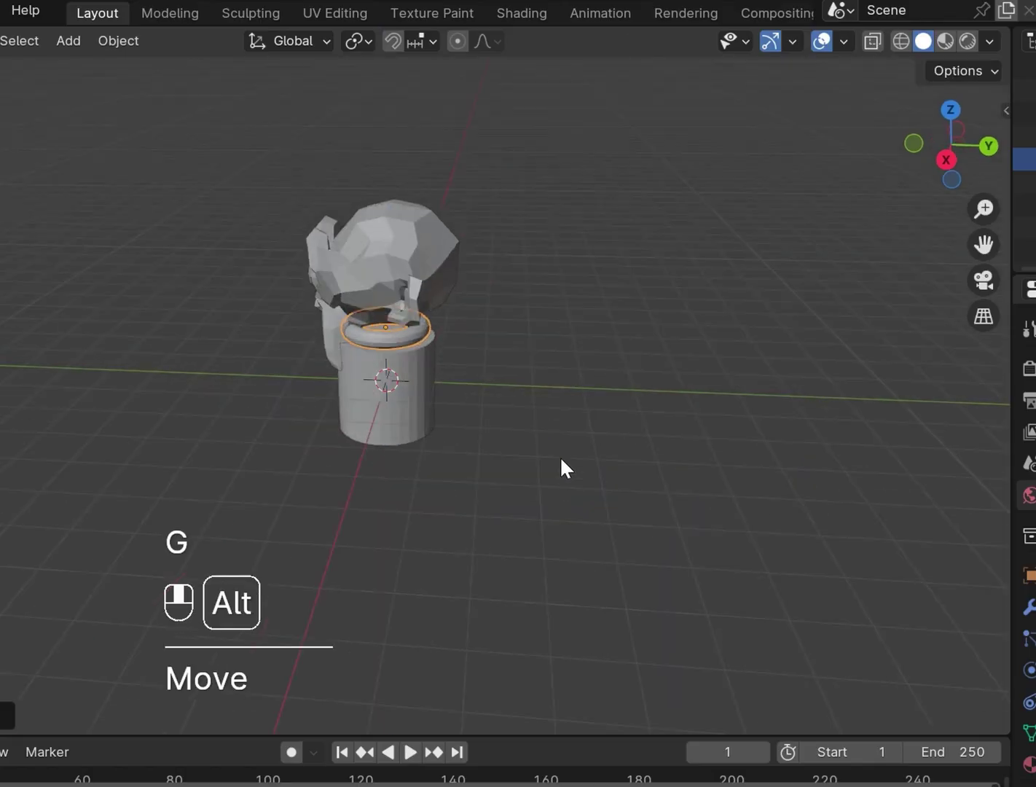
{"action": "left_click", "coordinate": [989, 41]}
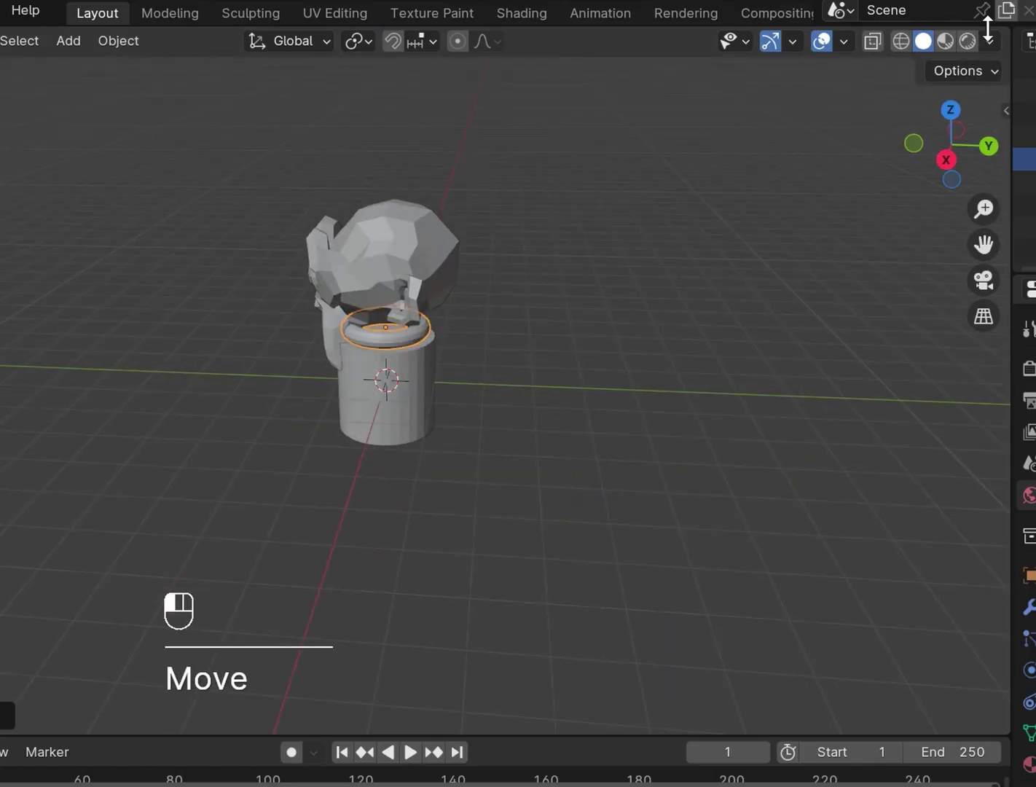
{"action": "left_click", "coordinate": [962, 410]}
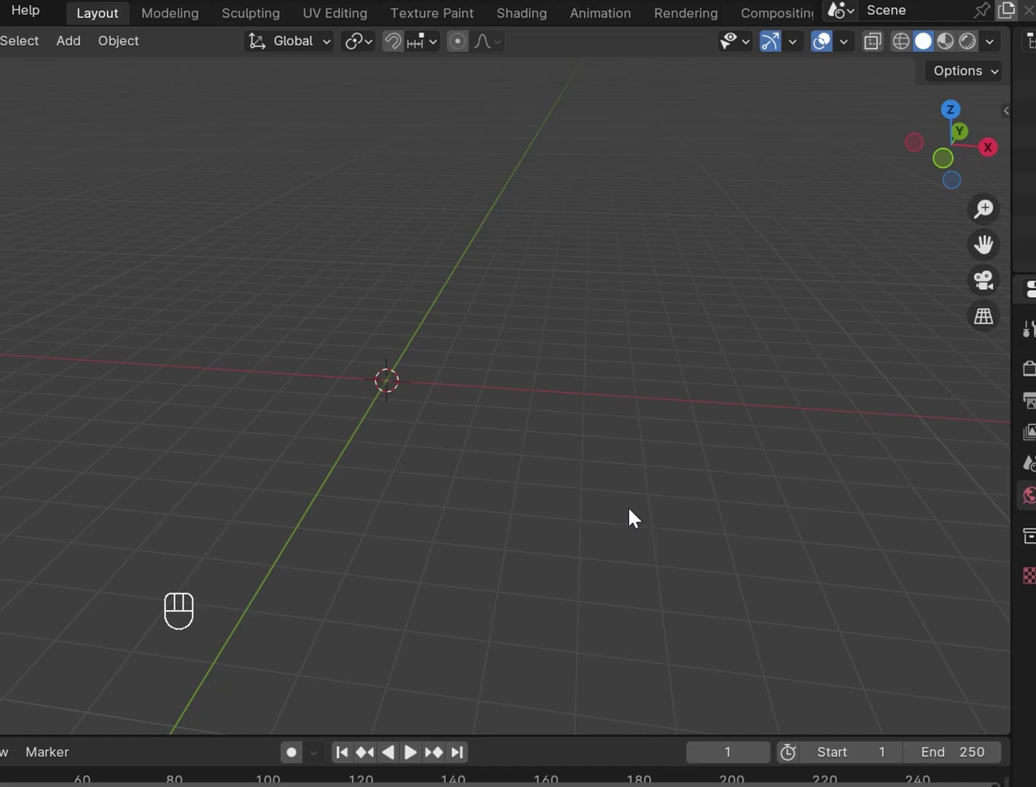
Add a monkey, a torus and a cylinder mesh at the scene's origin.
{"action": "key", "text": "shift+a"}
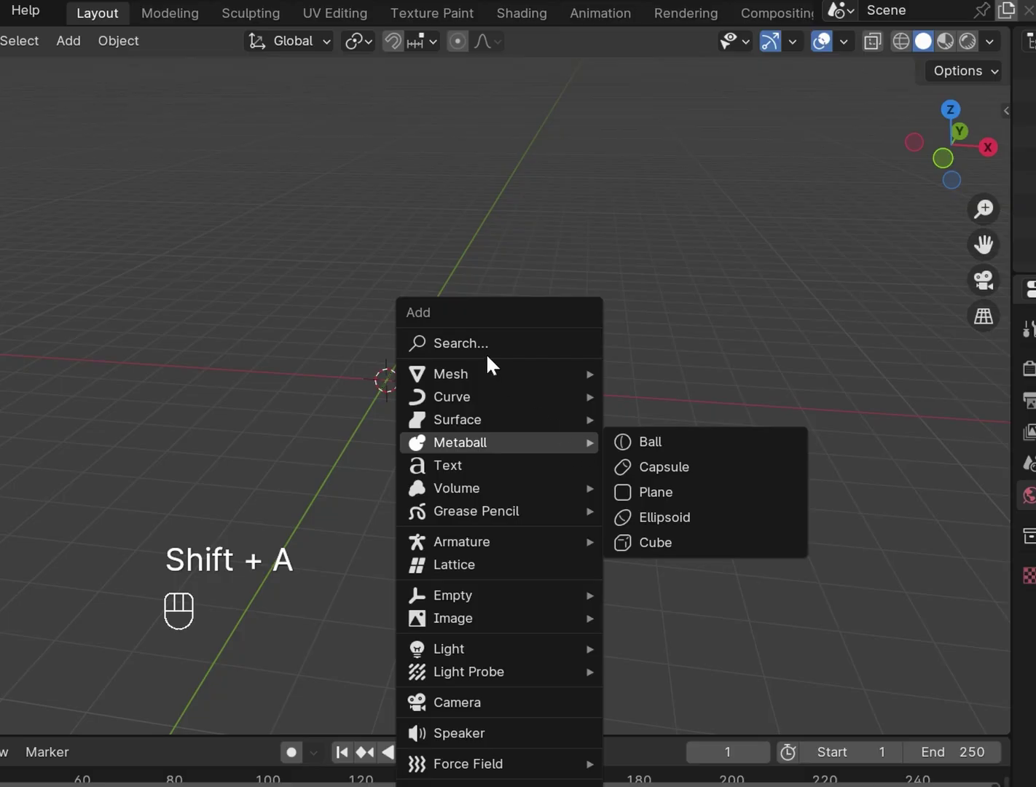
{"action": "mouse_move", "coordinate": [503, 373]}
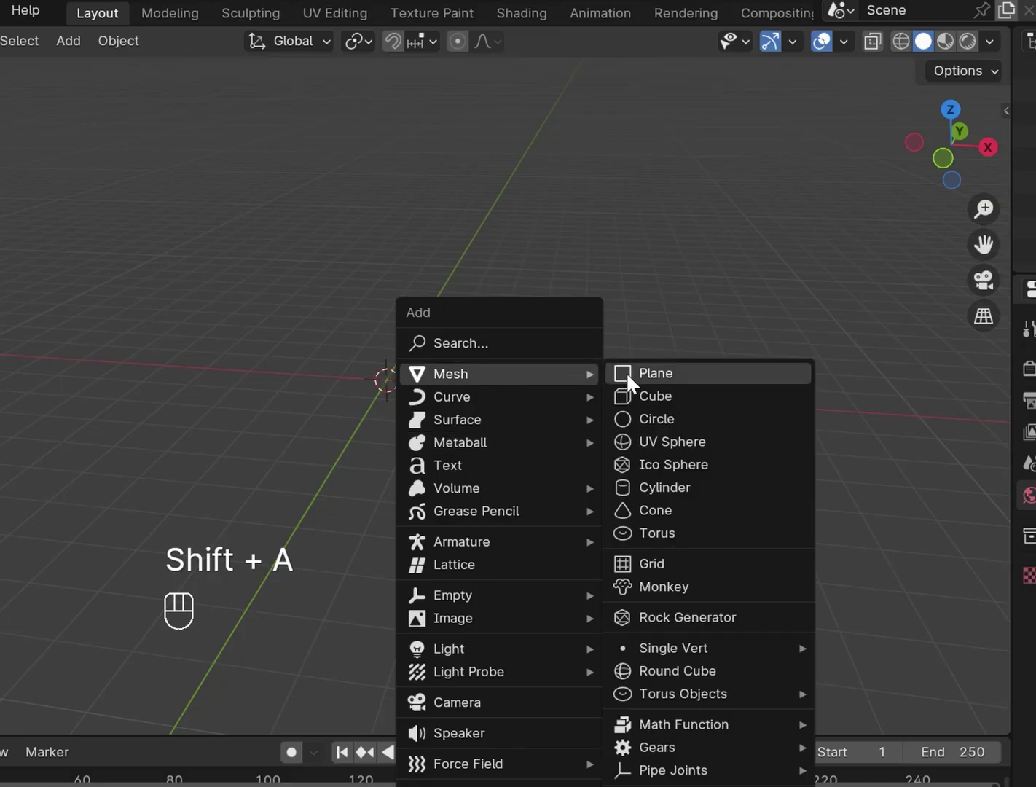
{"action": "left_click", "coordinate": [713, 595]}
{"action": "key", "text": "shift+a"}
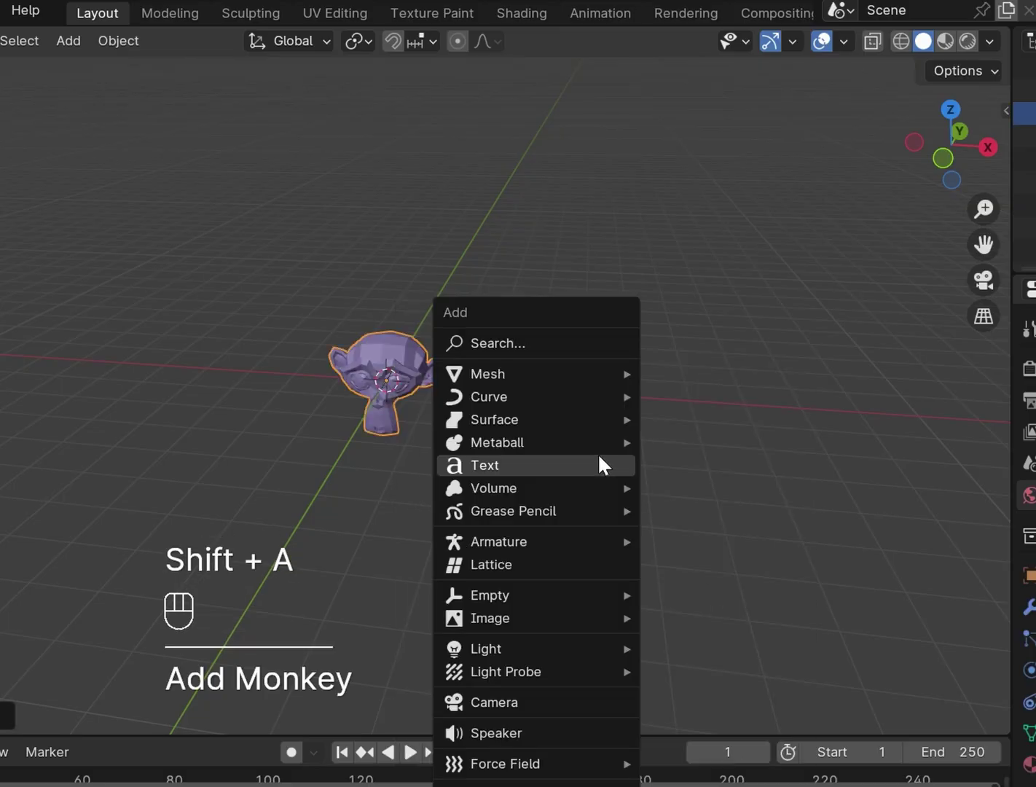
{"action": "mouse_move", "coordinate": [561, 370]}
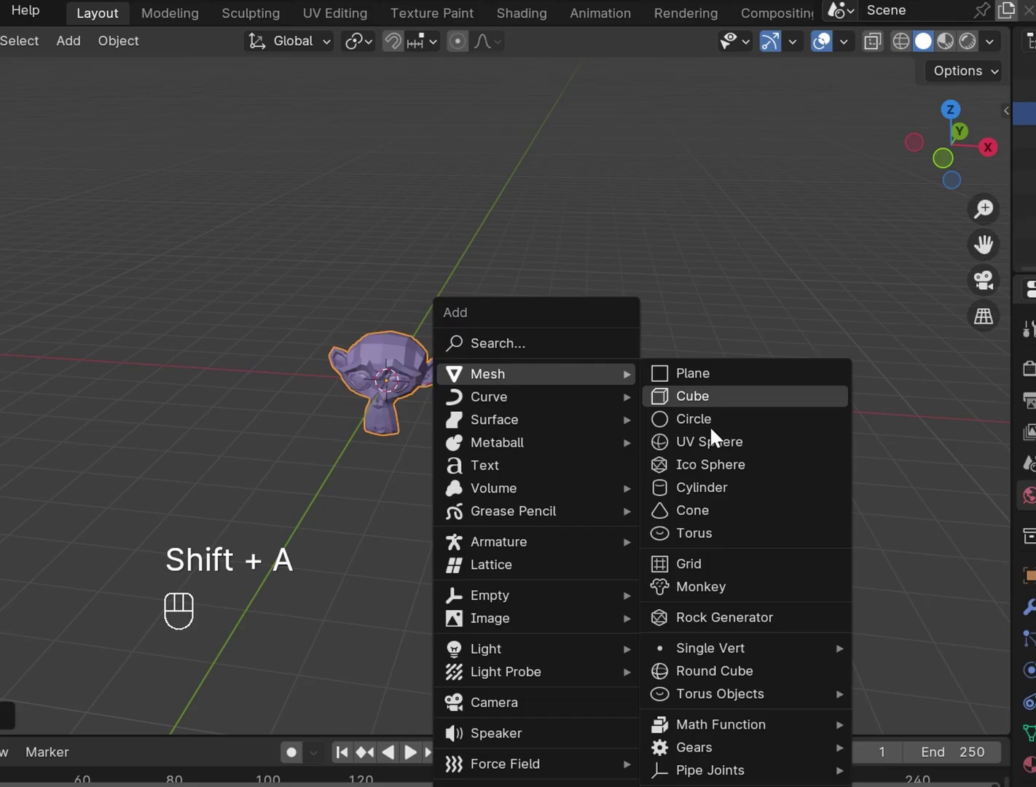
{"action": "left_click", "coordinate": [730, 528]}
{"action": "key", "text": "shift+a"}
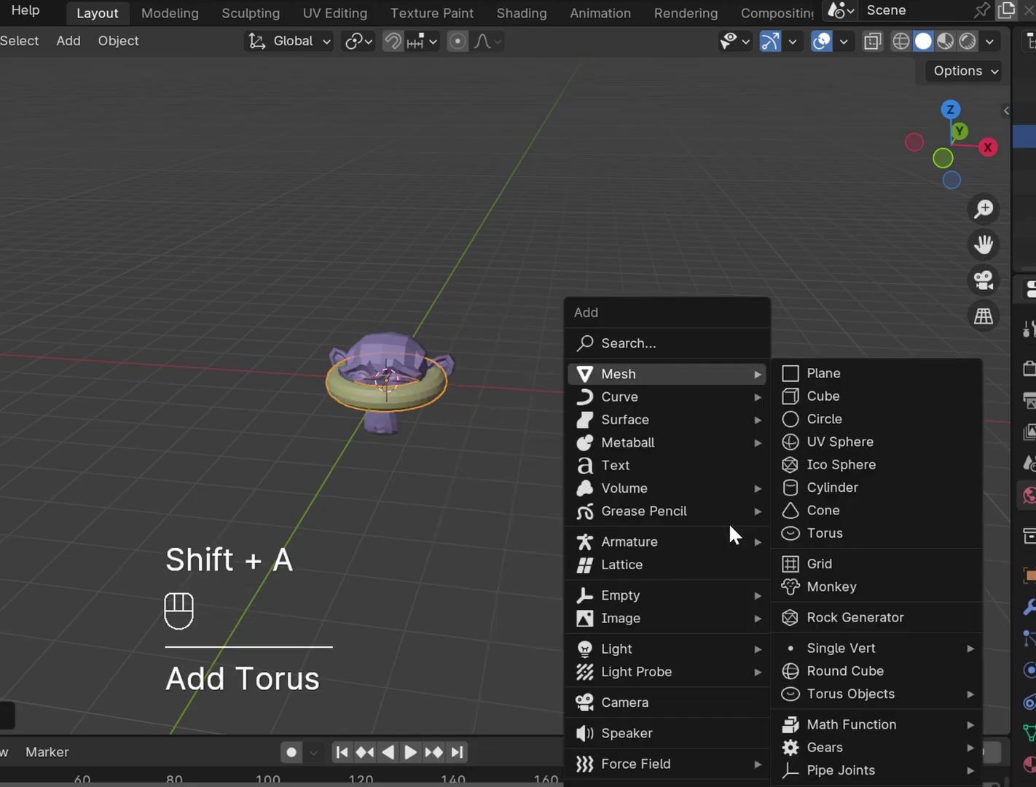
{"action": "mouse_move", "coordinate": [640, 370]}
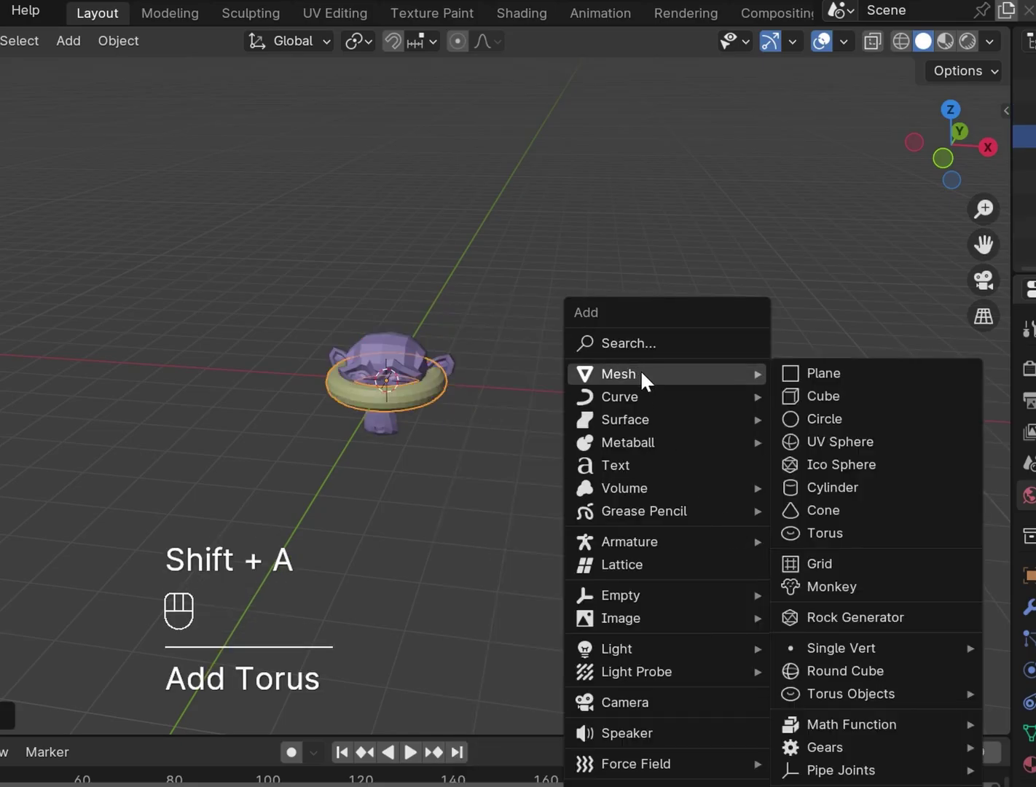
{"action": "left_click", "coordinate": [821, 487]}
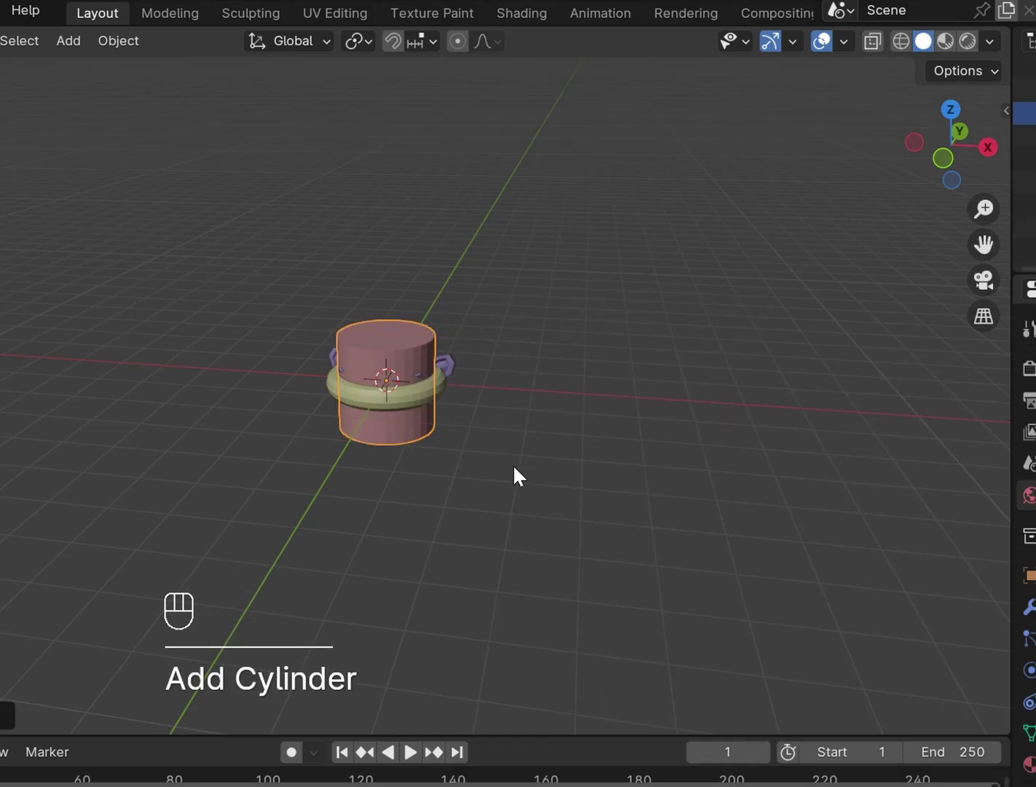
Raise the monkey head along the Z axis so it sits over the top of the cylinder.
{"action": "left_click", "coordinate": [451, 361], "text": "alt"}
{"action": "middle_click_drag", "start_coordinate": [635, 425], "coordinate": [504, 420]}
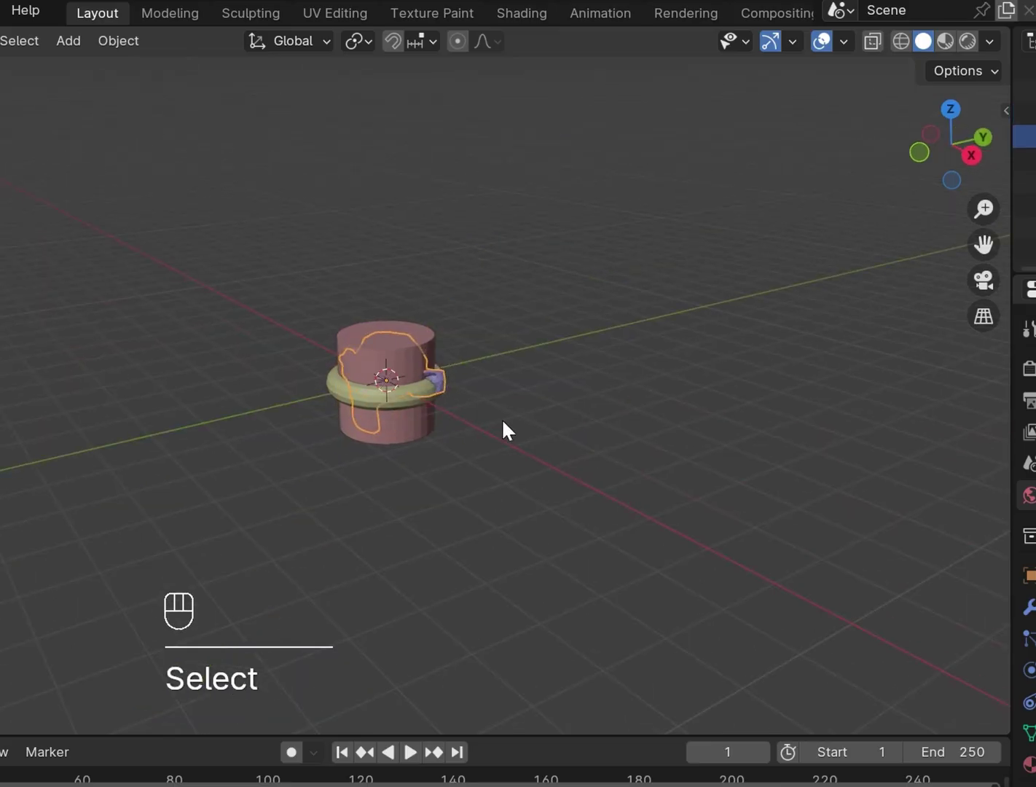
{"action": "key", "text": "g"}
{"action": "key", "text": "z"}
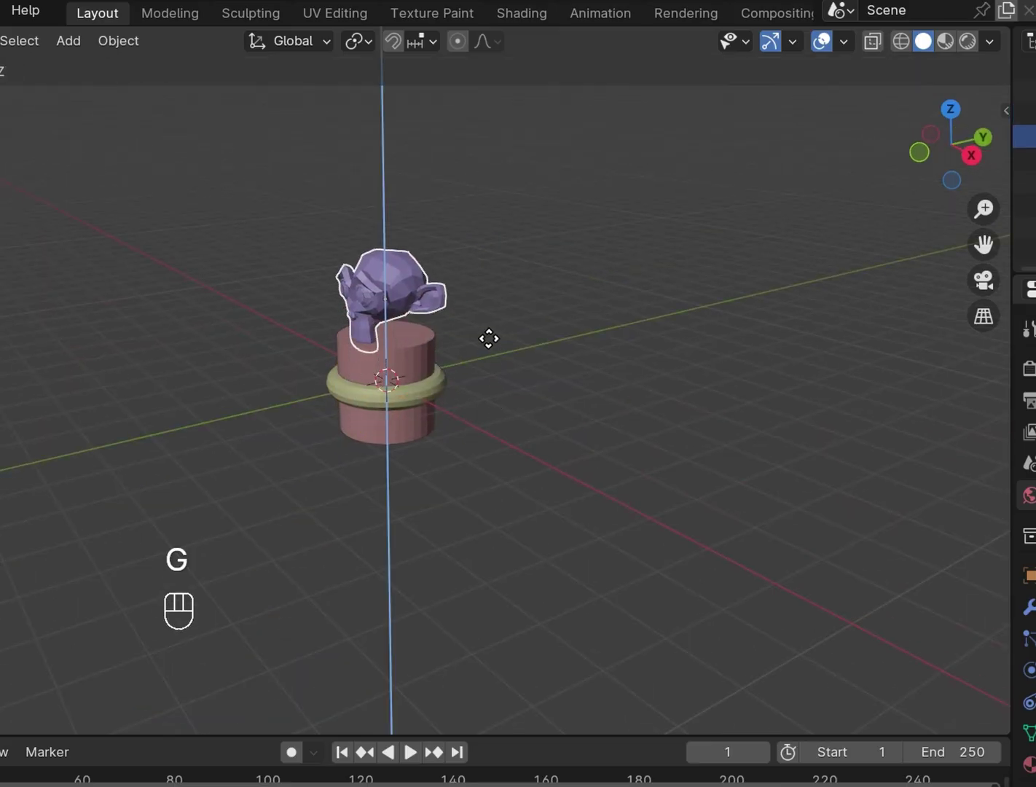
{"action": "left_click", "coordinate": [488, 338]}
Enlarge the monkey head and shift it forward along the Y axis, toward its face side.
{"action": "key", "text": "s"}
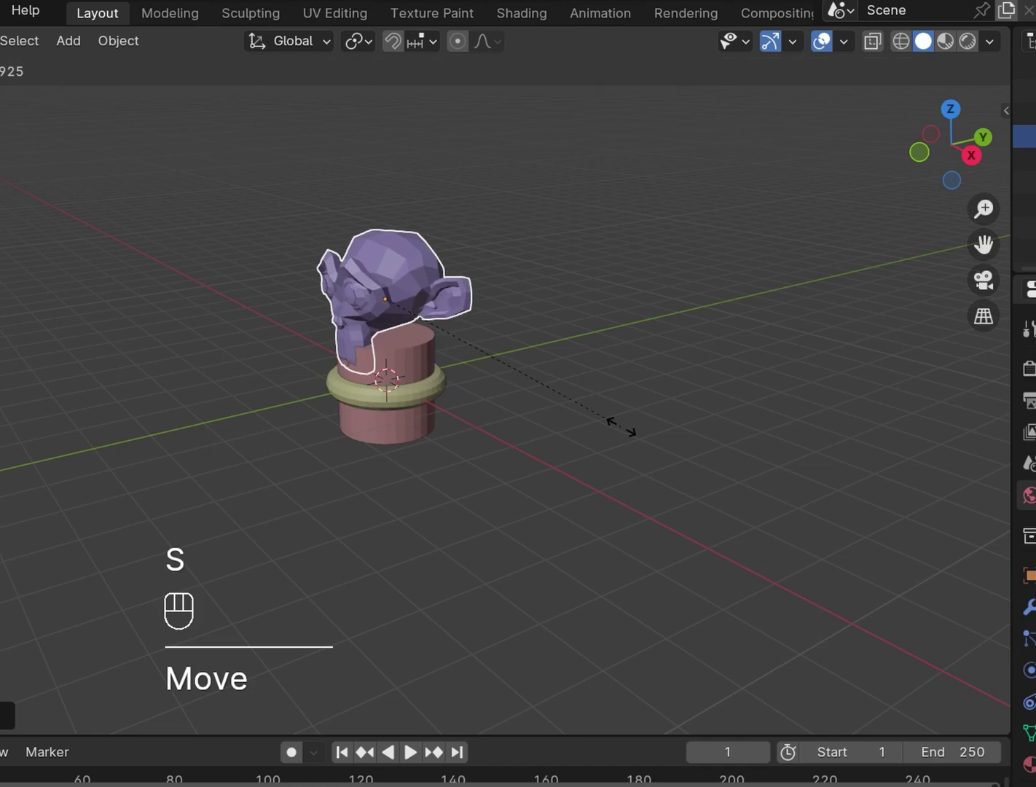
{"action": "left_click", "coordinate": [621, 435]}
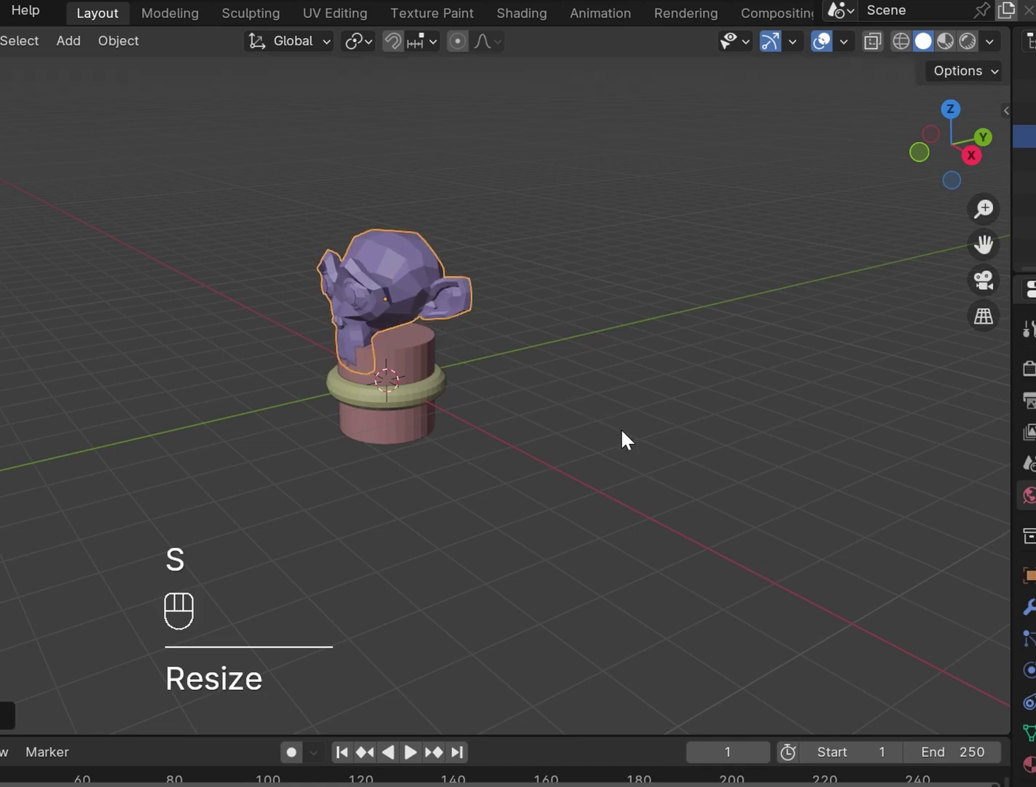
{"action": "key", "text": "g"}
{"action": "key", "text": "y"}
{"action": "left_click", "coordinate": [602, 446]}
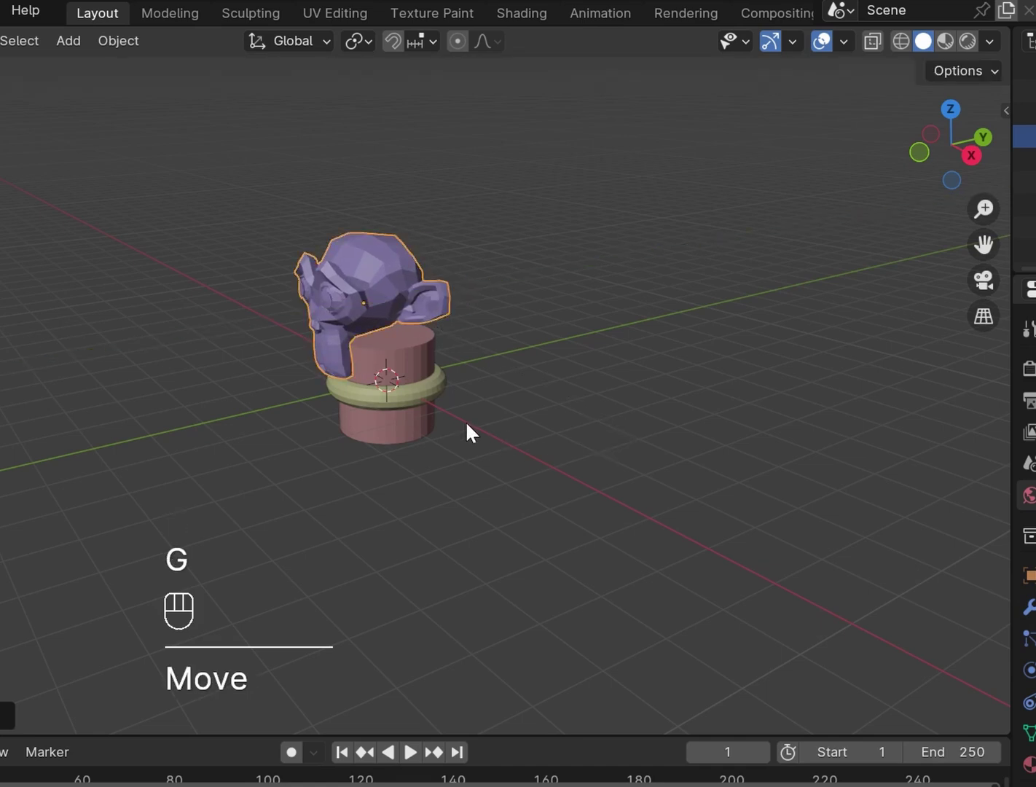
Raise the torus along Z to the cylinder's top and scale it down to fit within the cylinder's width.
{"action": "left_click", "coordinate": [408, 398]}
{"action": "key", "text": "g"}
{"action": "key", "text": "z"}
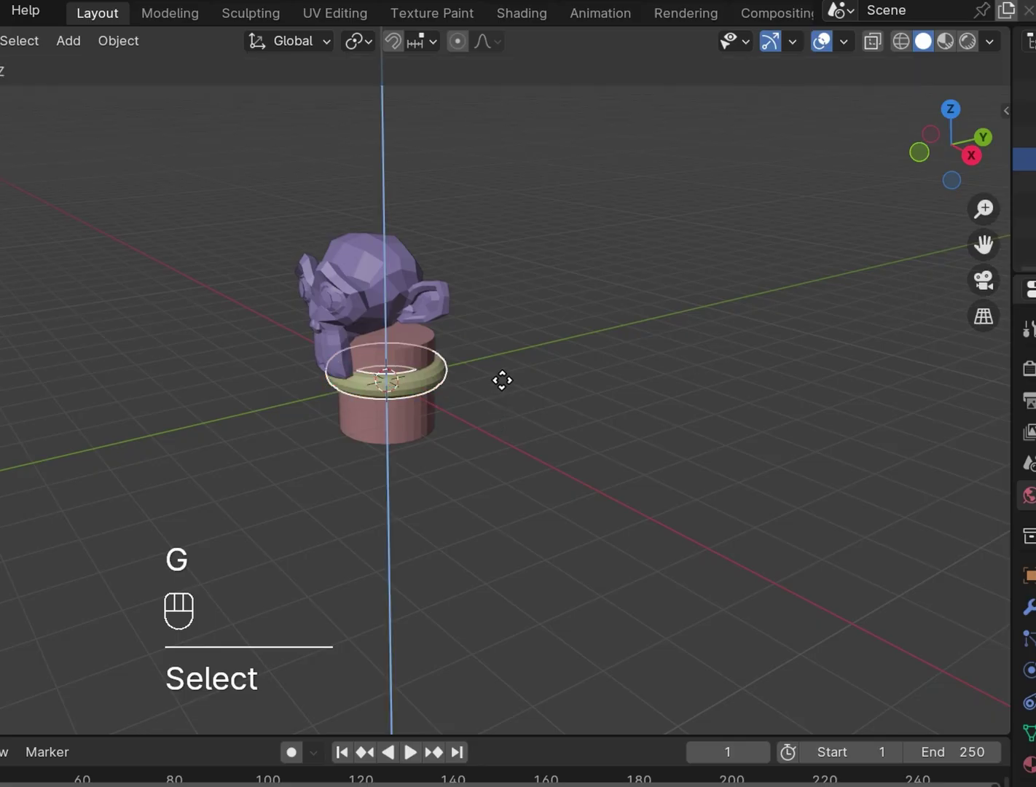
{"action": "left_click", "coordinate": [510, 362]}
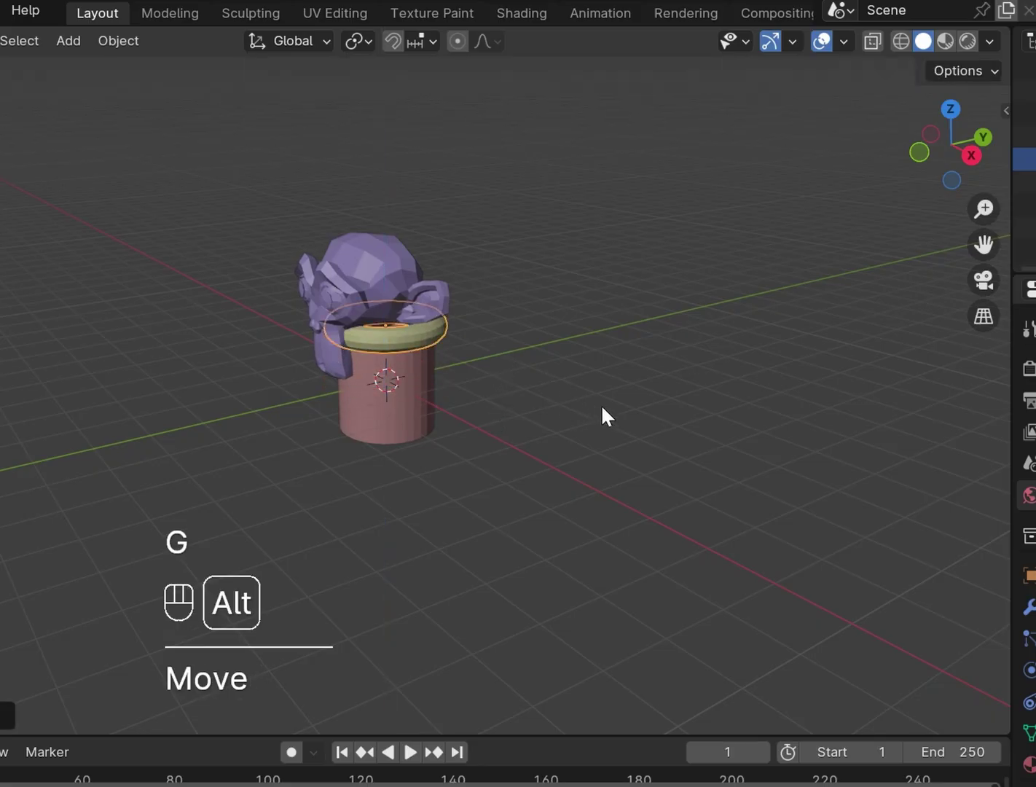
{"action": "left_click_drag", "start_coordinate": [602, 413], "coordinate": [462, 381], "text": "alt"}
{"action": "key", "text": "s"}
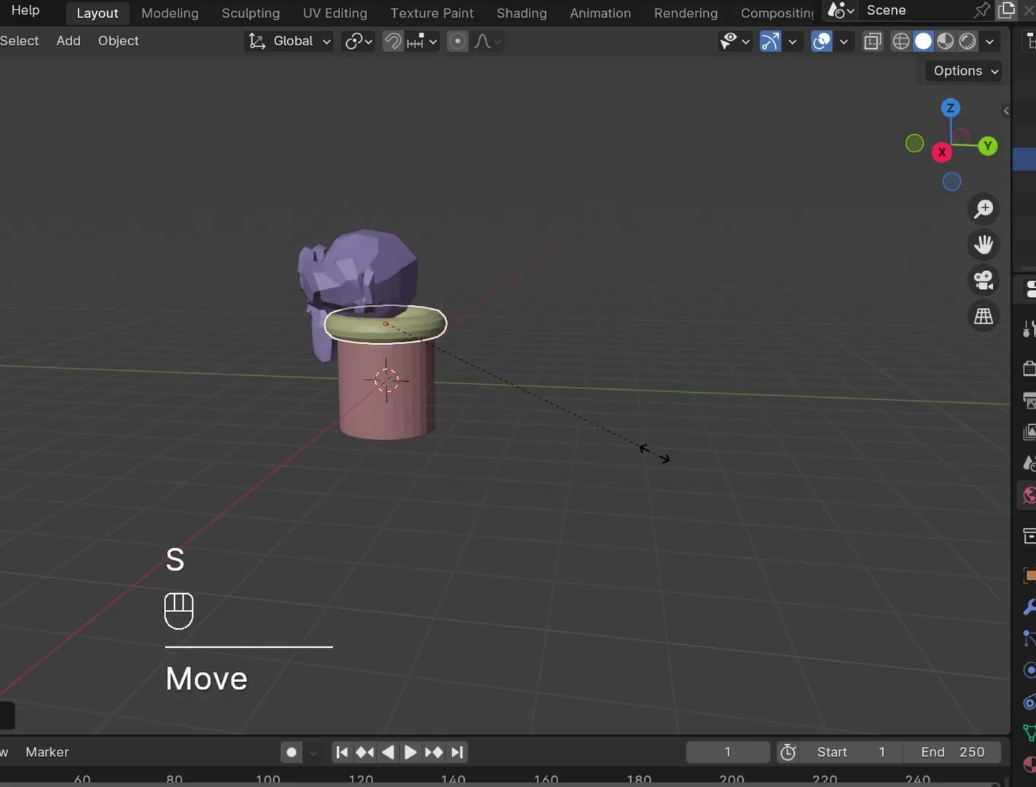
{"action": "left_click", "coordinate": [607, 435]}
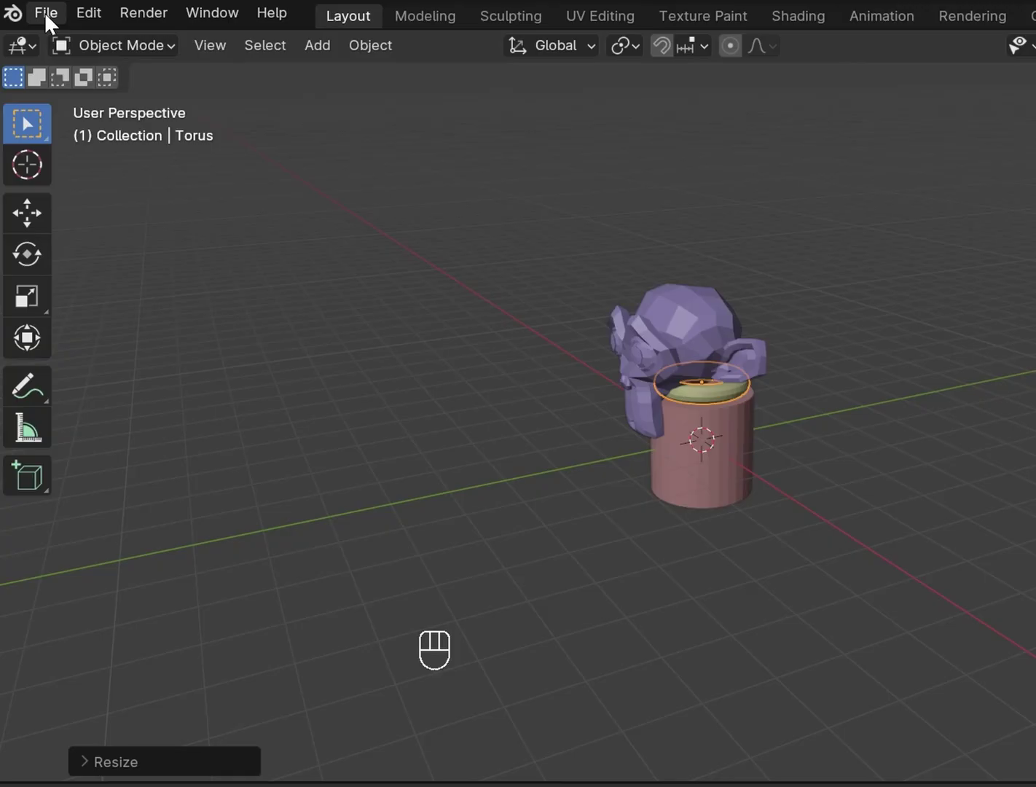
Examine the undo history's list of recorded operations without choosing any entry.
{"action": "left_click", "coordinate": [44, 12]}
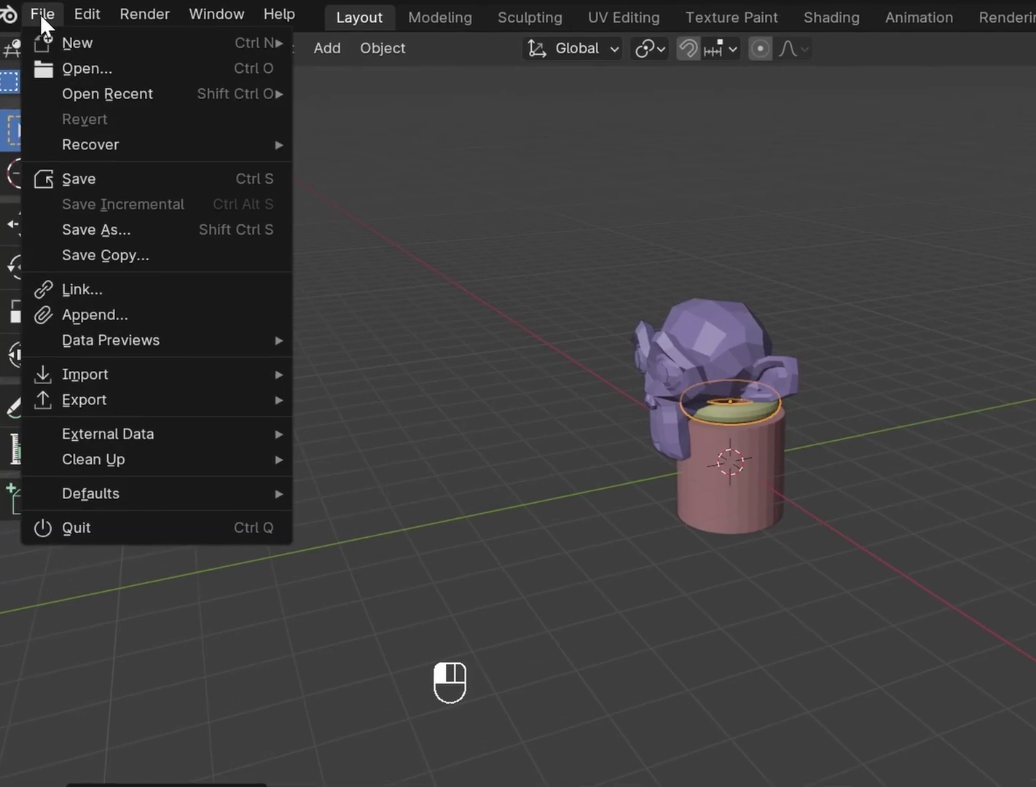
{"action": "mouse_move", "coordinate": [86, 13]}
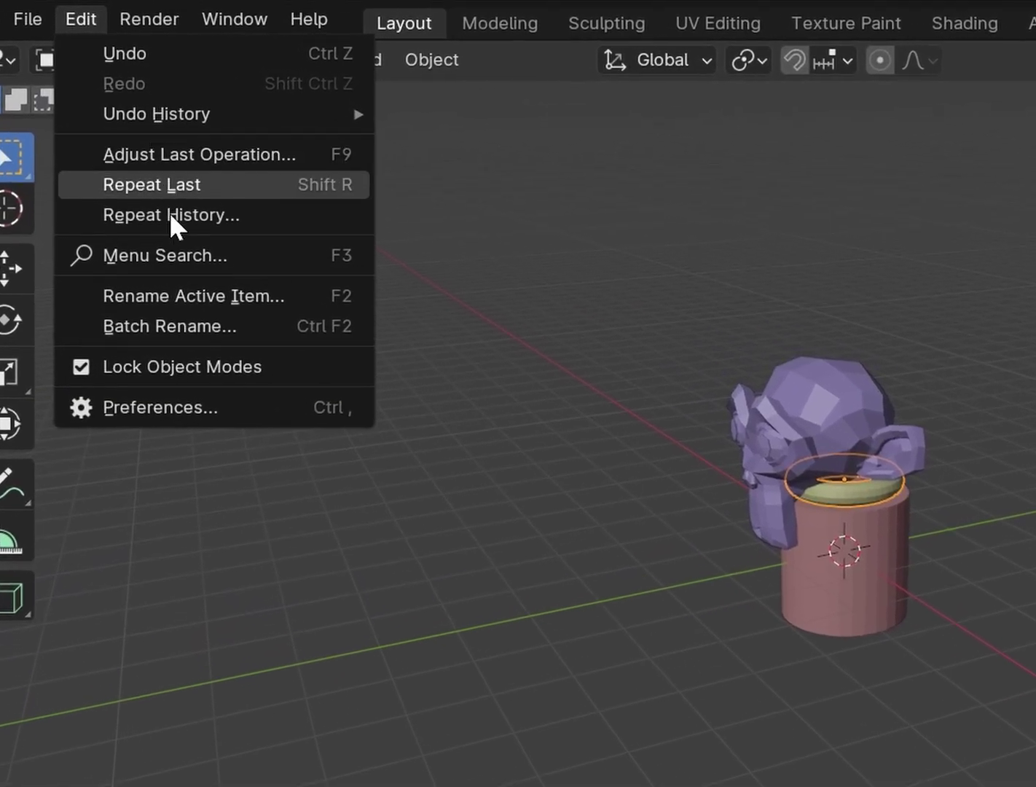
{"action": "mouse_move", "coordinate": [186, 114]}
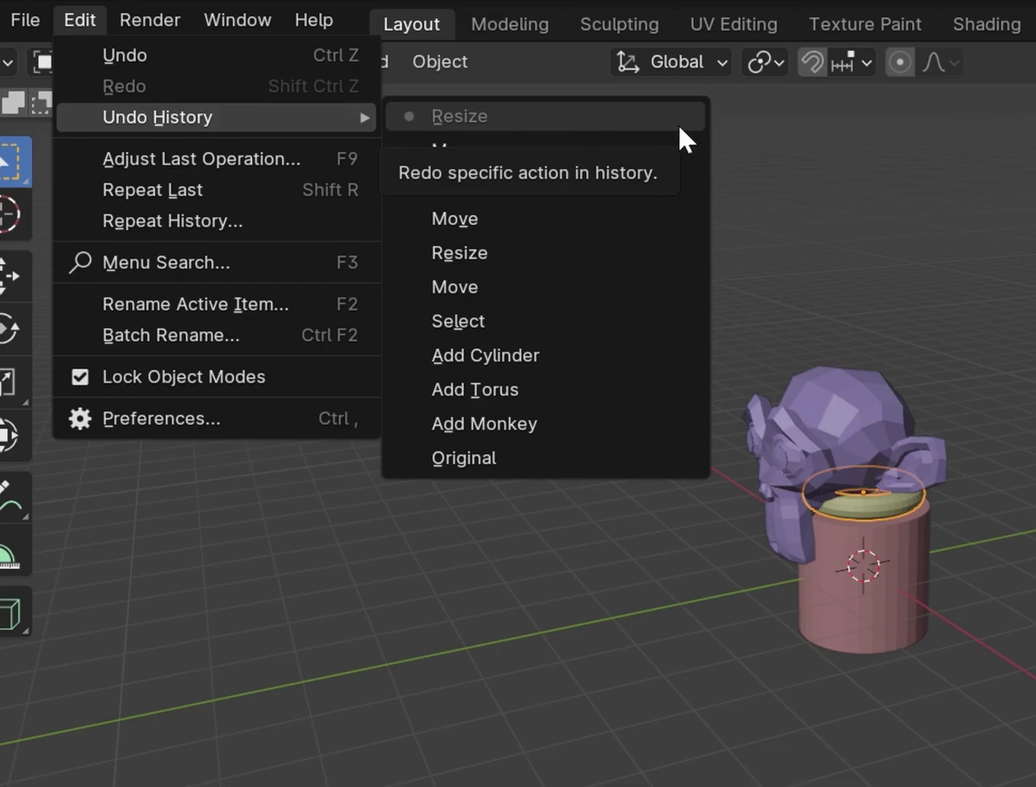
{"action": "left_click", "coordinate": [978, 593]}
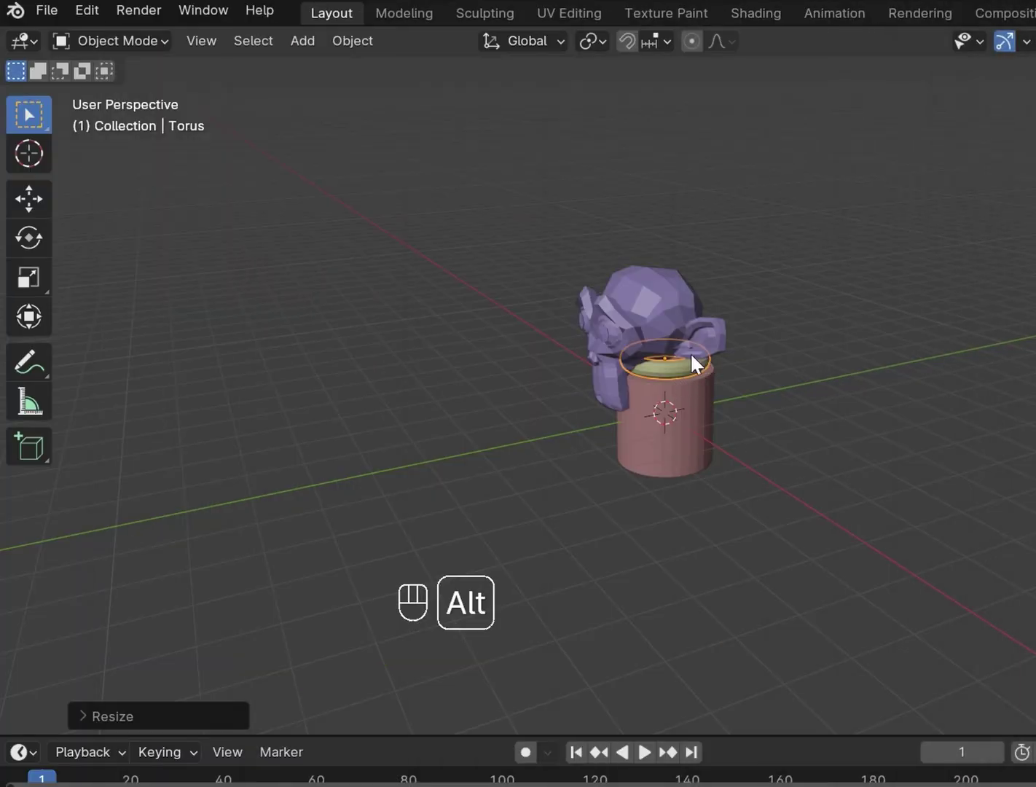
Revert the scene to the monkey head's Resize entry in the undo history, and undo and redo one operation.
{"action": "left_click_drag", "start_coordinate": [689, 352], "coordinate": [633, 388], "text": "alt"}
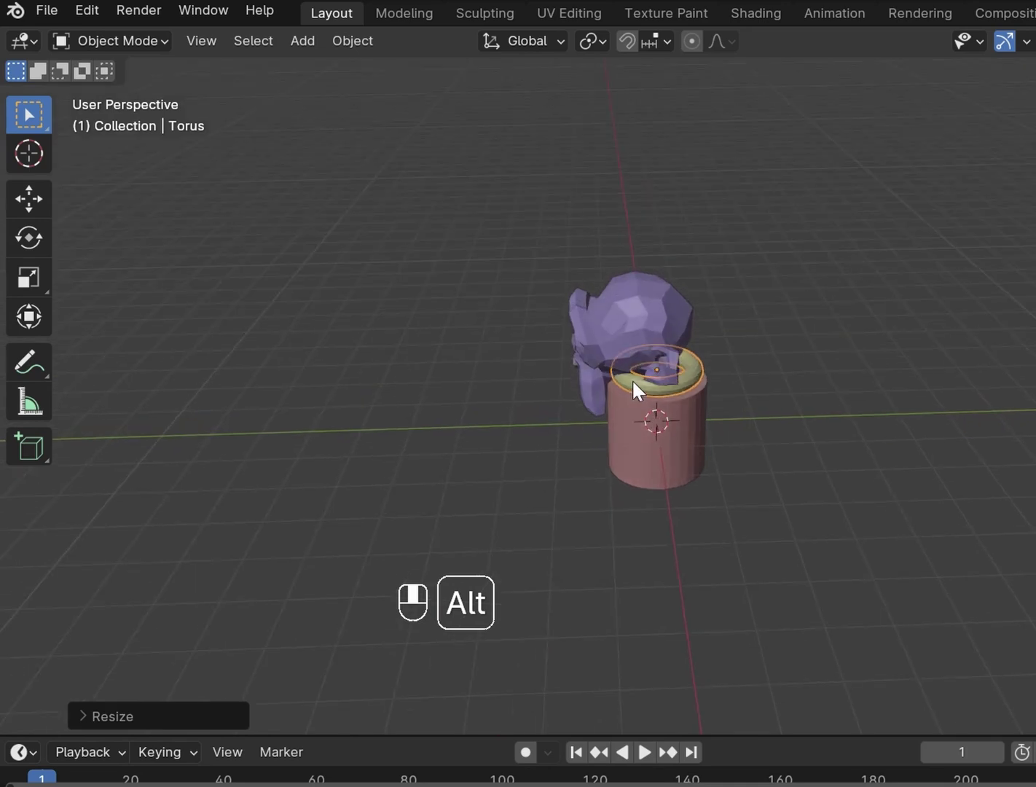
{"action": "left_click_drag", "start_coordinate": [451, 368], "coordinate": [417, 405], "text": "alt"}
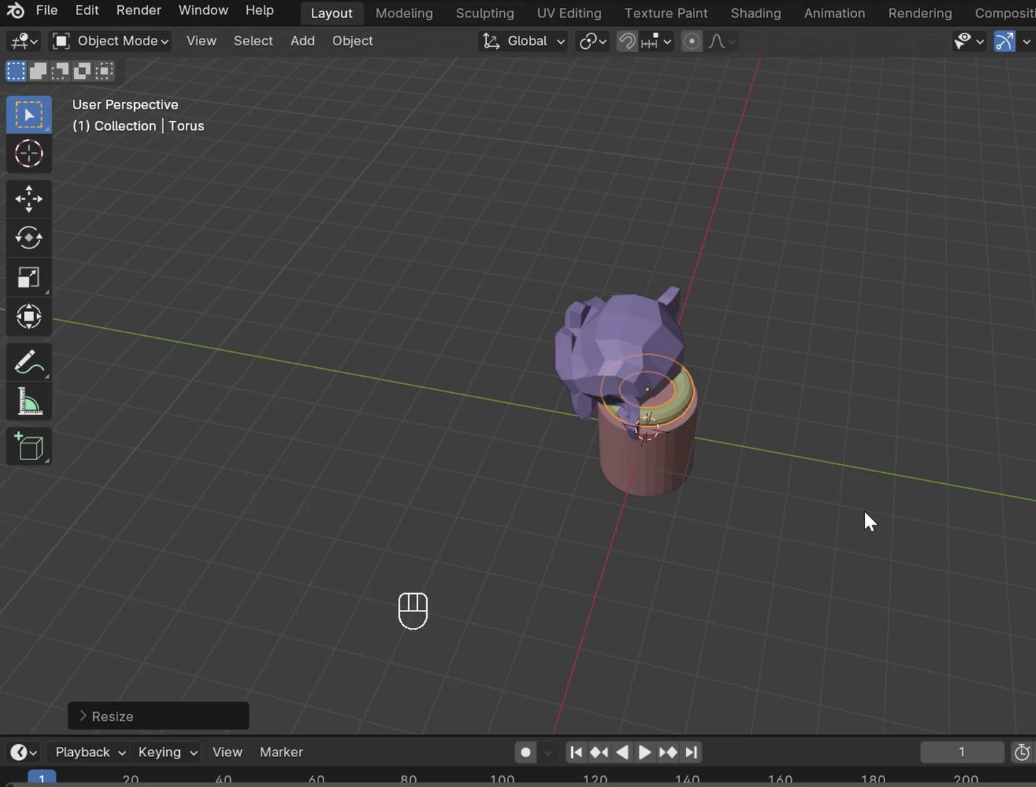
{"action": "left_click_drag", "start_coordinate": [867, 524], "coordinate": [776, 435], "text": "alt"}
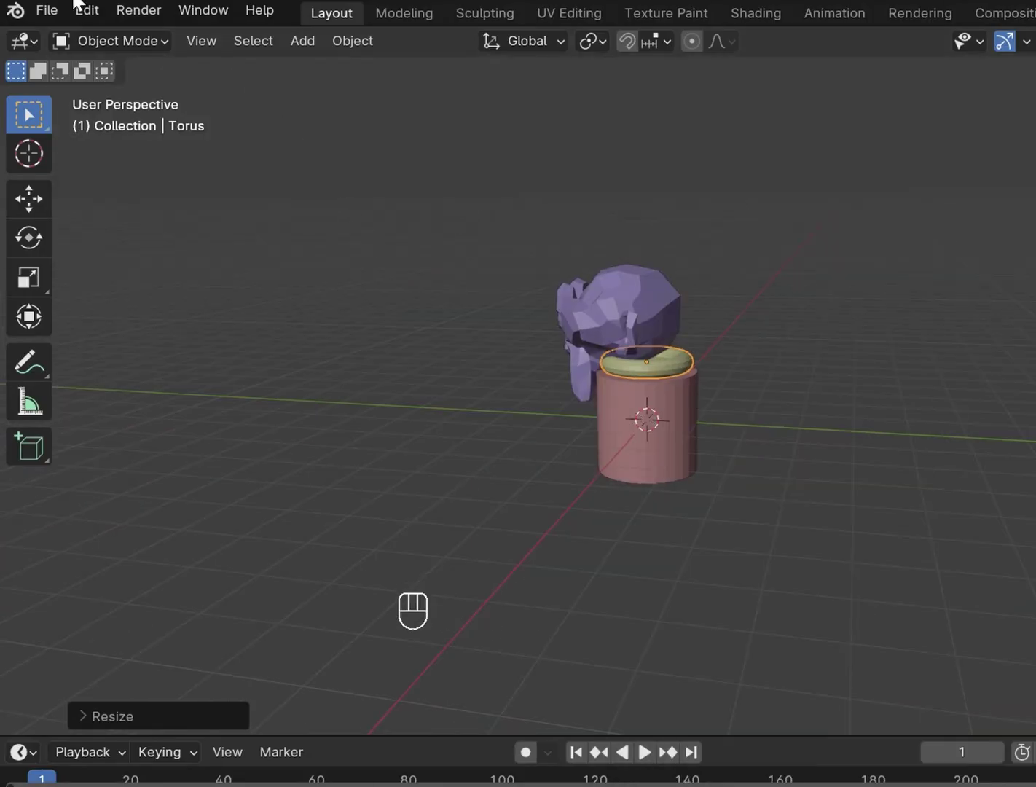
{"action": "left_click", "coordinate": [83, 10]}
{"action": "mouse_move", "coordinate": [144, 83]}
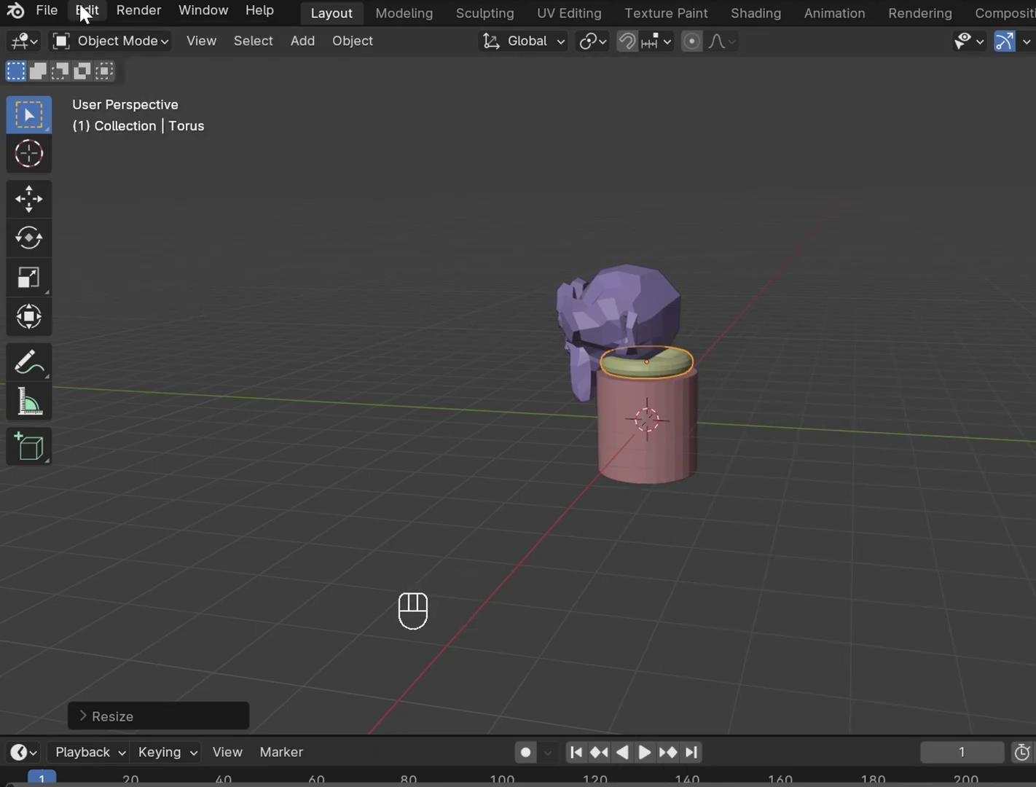
{"action": "left_click", "coordinate": [85, 10]}
{"action": "mouse_move", "coordinate": [166, 81]}
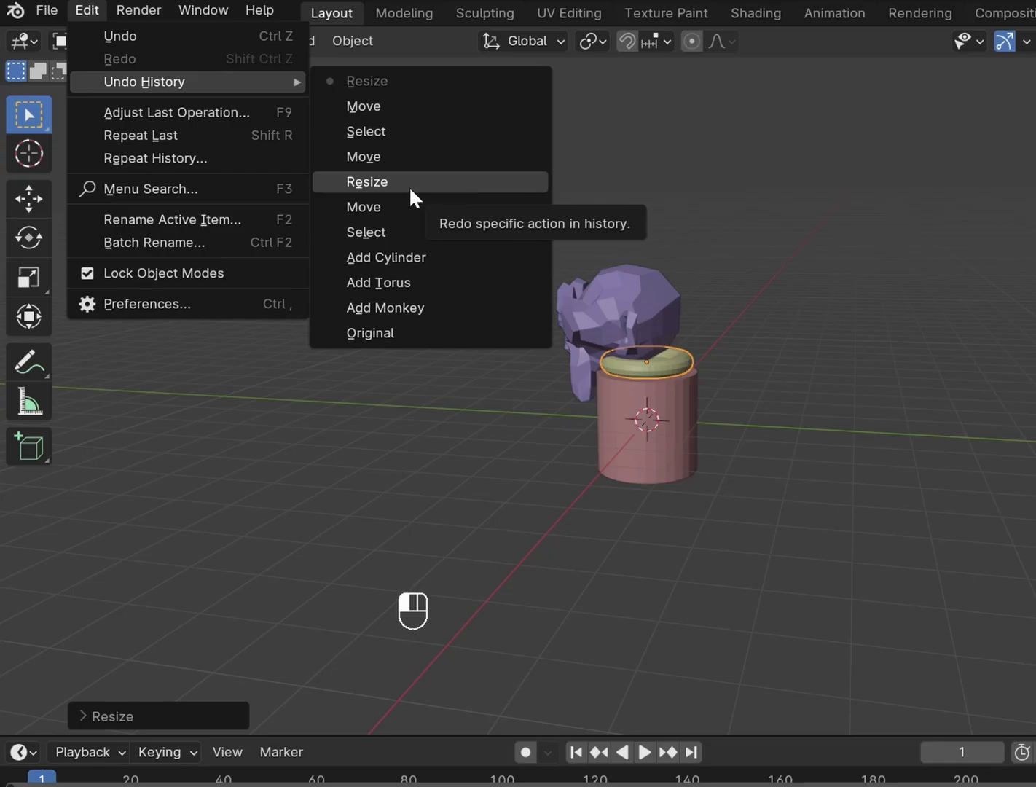
{"action": "left_click", "coordinate": [486, 186]}
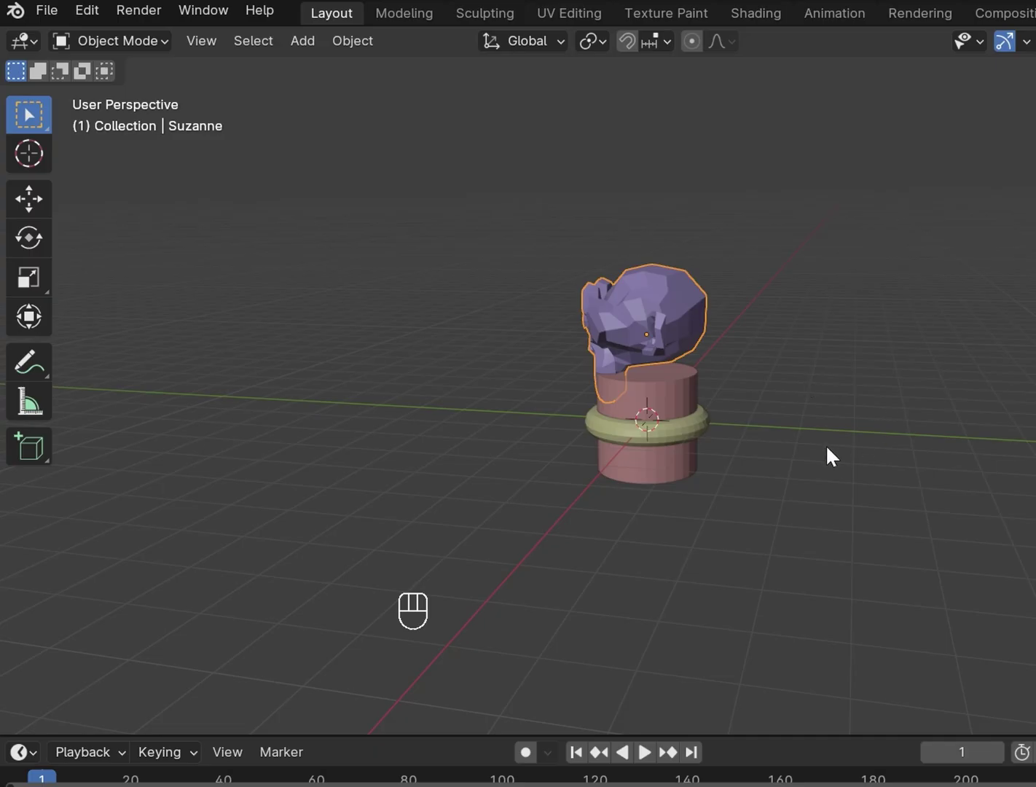
{"action": "key", "text": "ctrl+z"}
{"action": "key", "text": "ctrl+shift+z"}
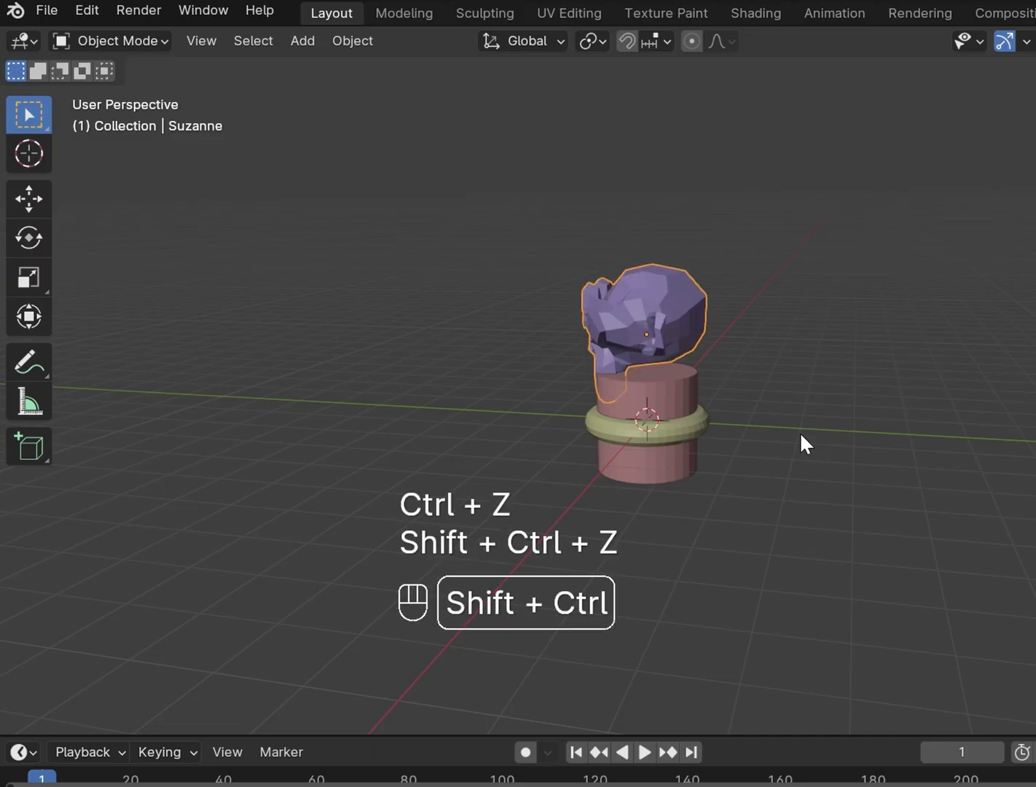
Rotate the monkey head about the X axis so it tilts back above the cylinder.
{"action": "left_click_drag", "start_coordinate": [725, 455], "coordinate": [764, 432], "text": "alt"}
{"action": "scroll", "coordinate": [893, 440], "scroll_direction": "up", "scroll_amount": 5}
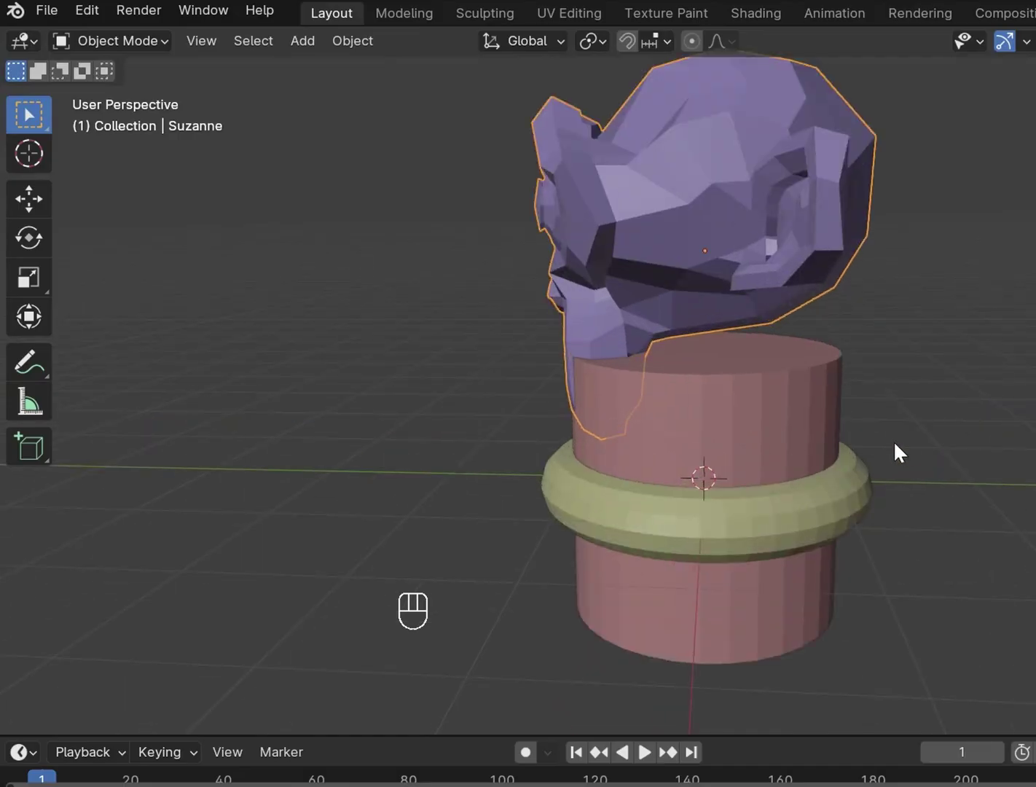
{"action": "scroll", "coordinate": [903, 447], "scroll_direction": "down", "scroll_amount": 2}
{"action": "key", "text": "r"}
{"action": "key", "text": "x"}
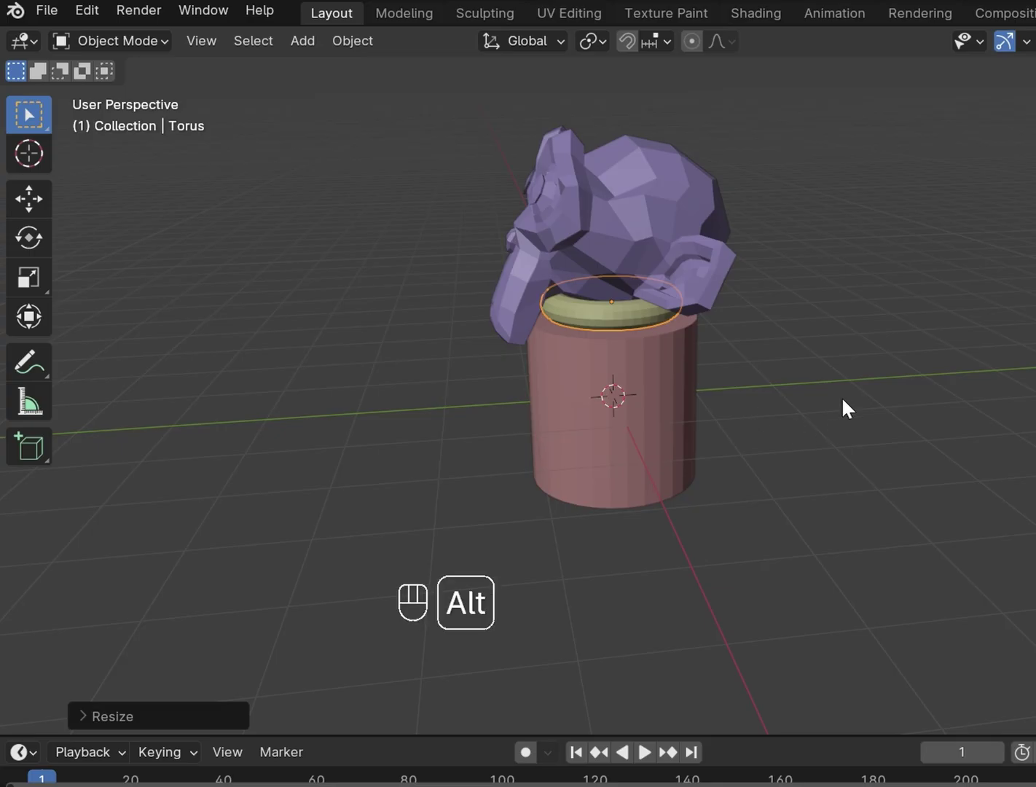
Examine the operations recorded in the undo history, leaving the scene at its current state.
{"action": "mouse_move", "coordinate": [841, 397]}
{"action": "left_mouse_down", "text": "alt"}
{"action": "mouse_move", "coordinate": [762, 403]}
{"action": "mouse_move", "coordinate": [844, 394]}
{"action": "left_mouse_up", "text": "alt"}
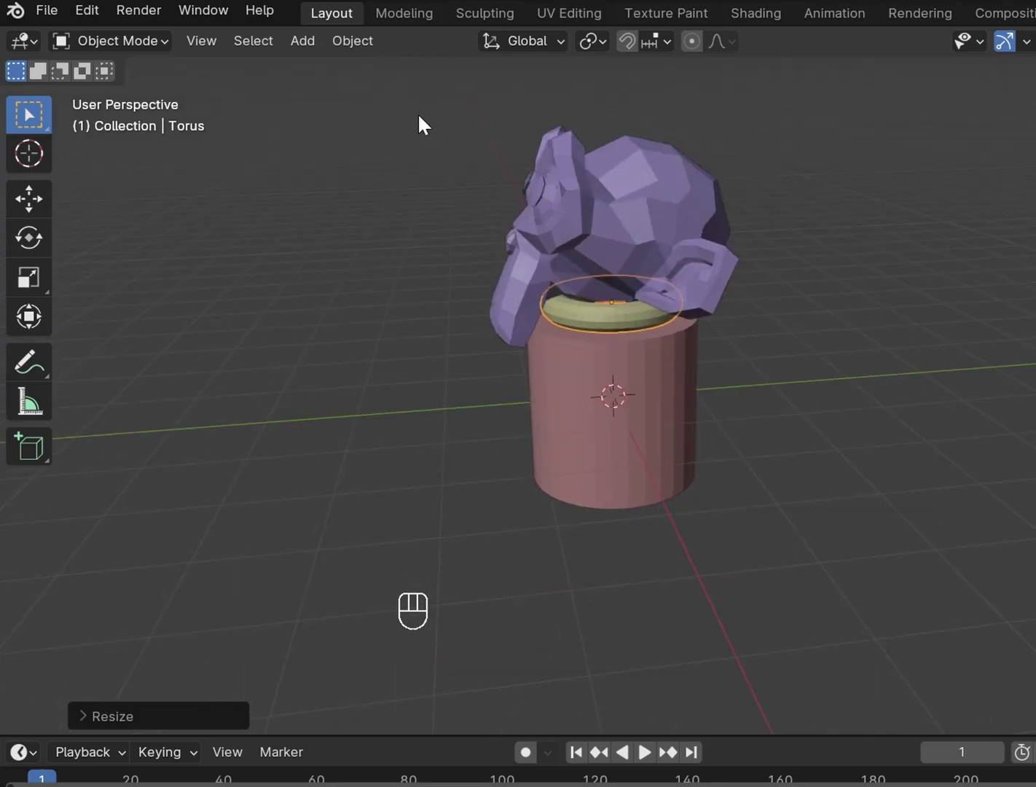
{"action": "left_click", "coordinate": [86, 11]}
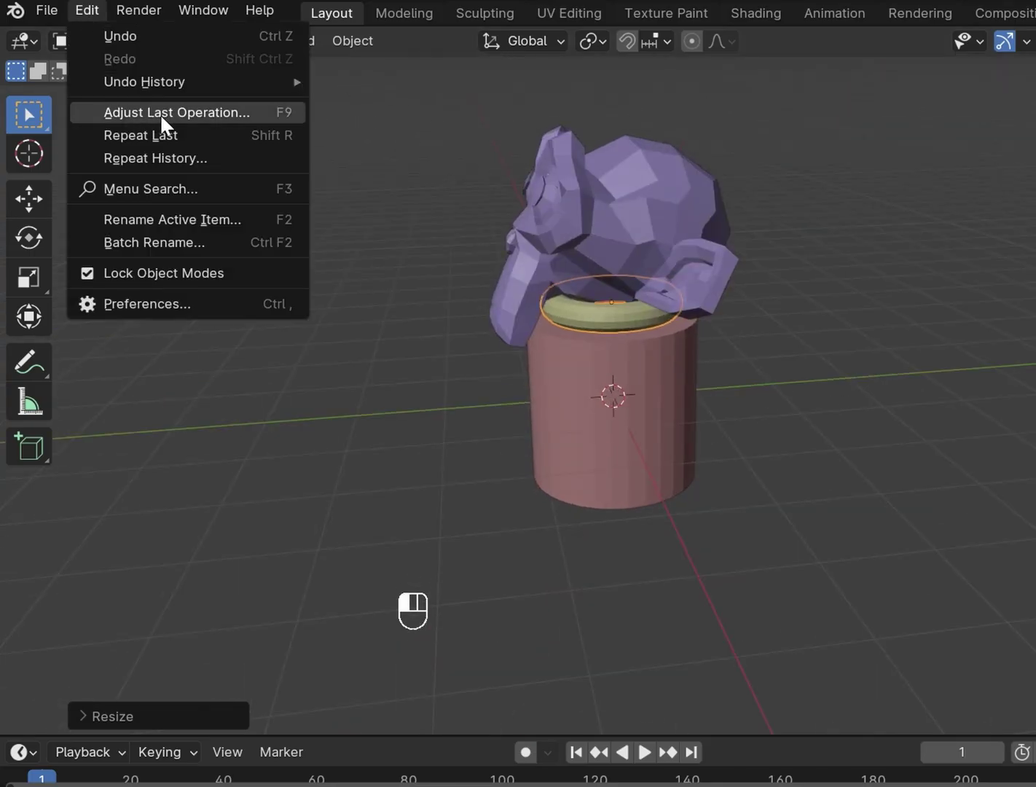
{"action": "mouse_move", "coordinate": [180, 87]}
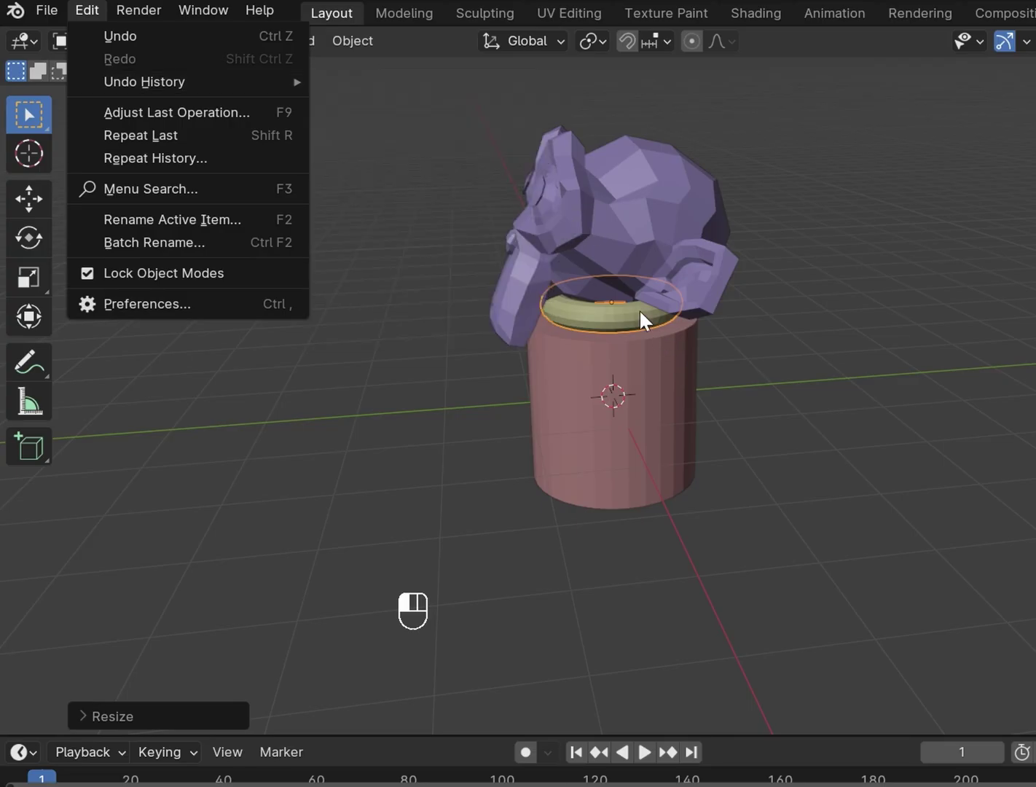
Rotate the monkey head about the Z axis so it faces the opposite side of the cylinder.
{"action": "left_click", "coordinate": [682, 257]}
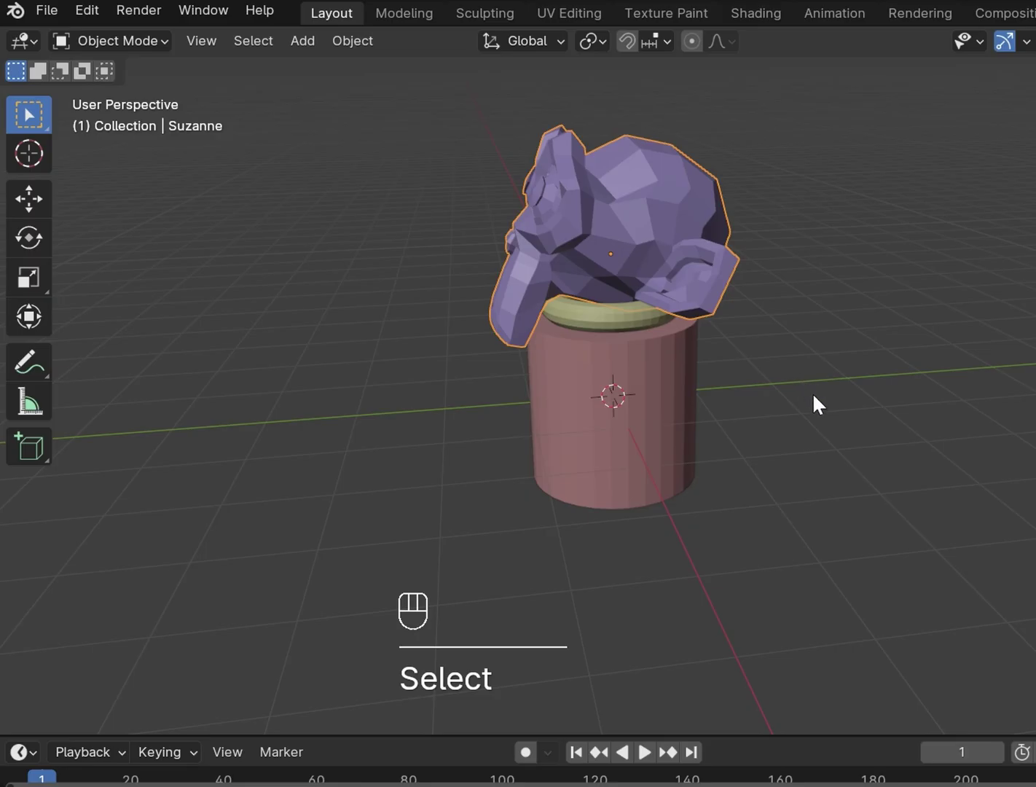
{"action": "key", "text": "r"}
{"action": "key", "text": "z"}
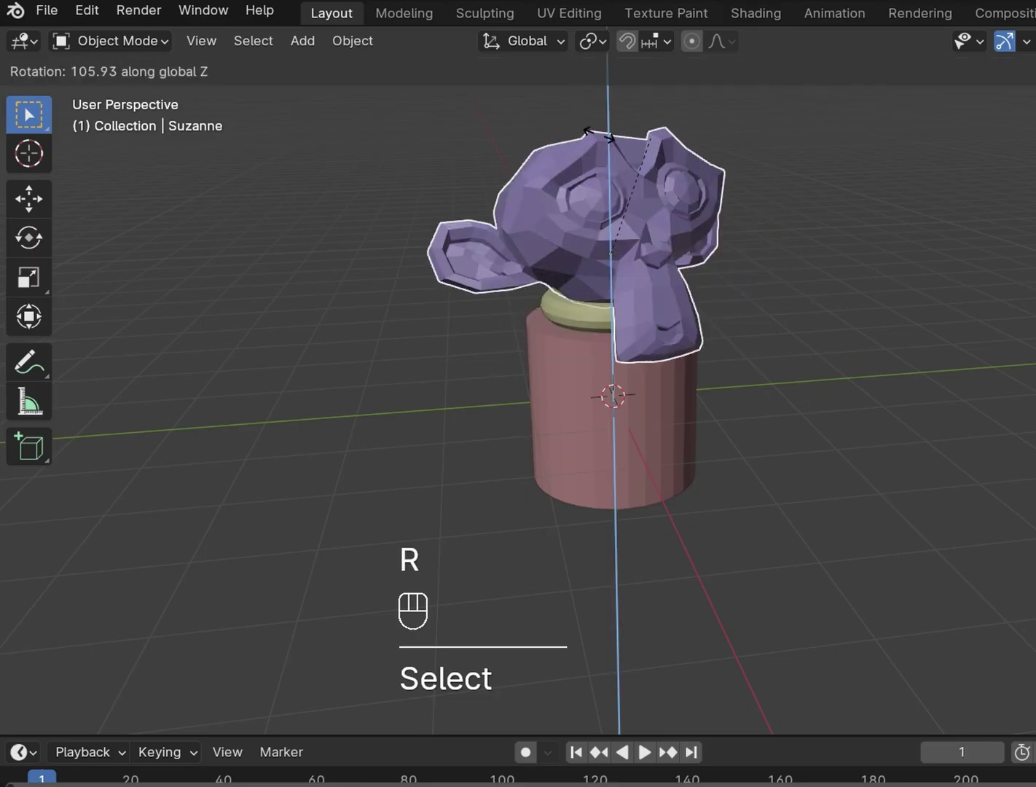
{"action": "left_click", "coordinate": [604, 298]}
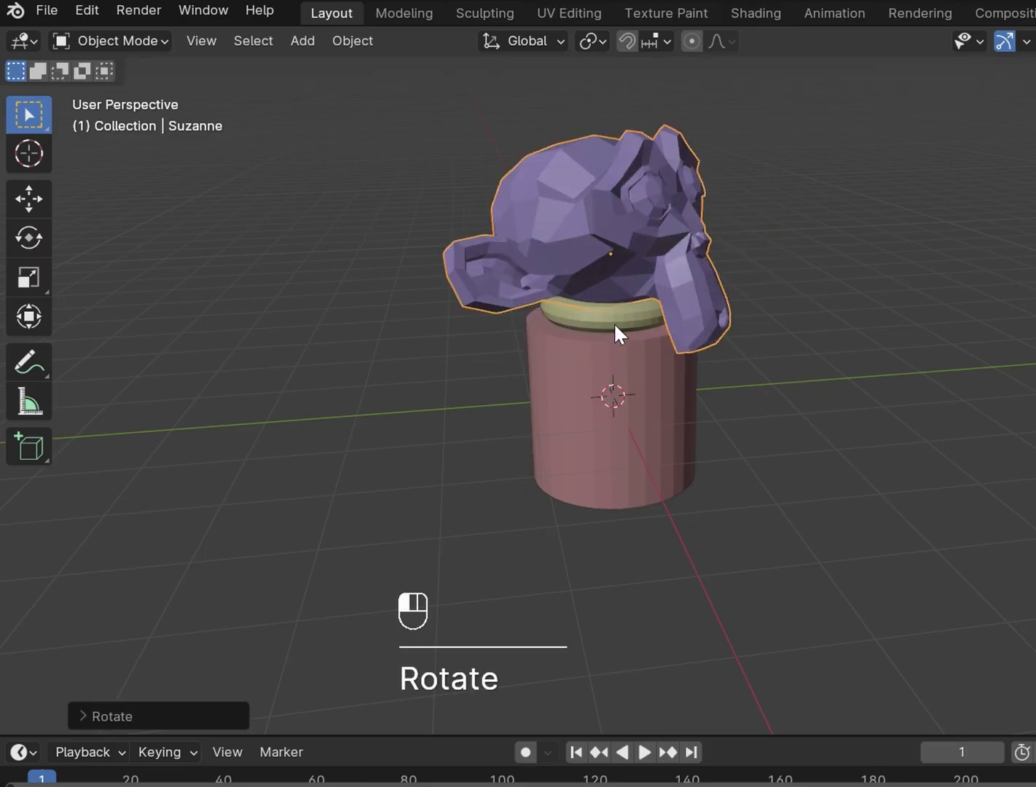
Scale the torus up slightly so it comes close to the cylinder's width.
{"action": "left_click", "coordinate": [615, 325]}
{"action": "key", "text": "s"}
{"action": "left_click", "coordinate": [798, 438]}
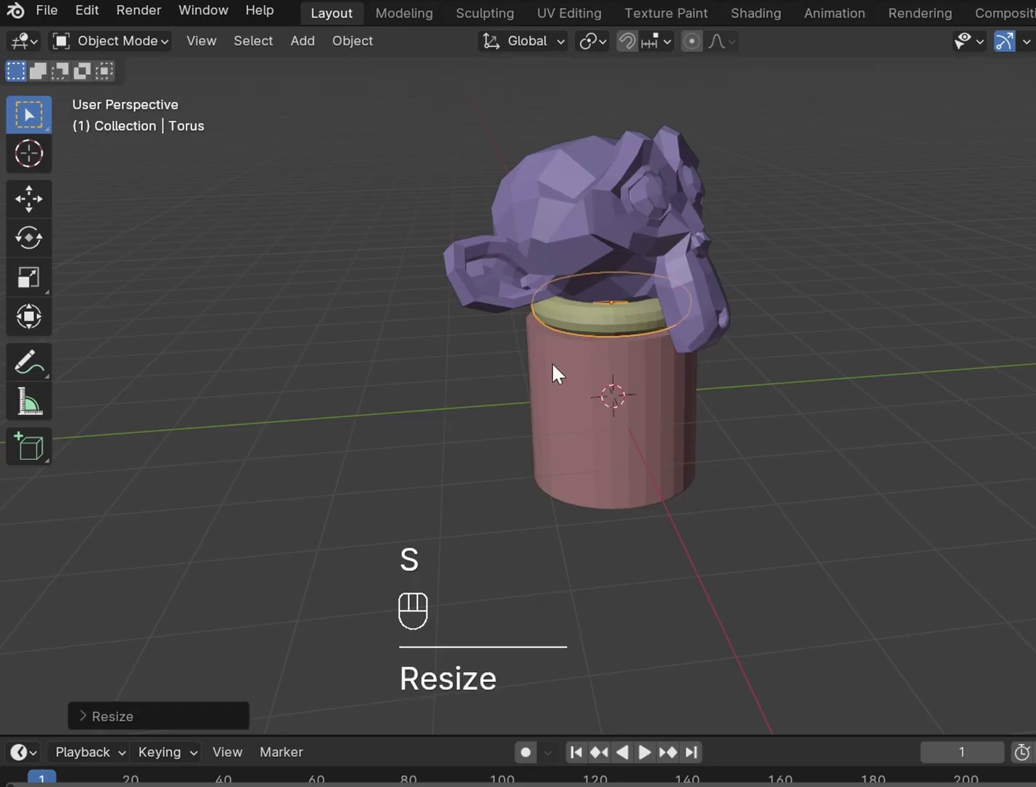
{"action": "left_click", "coordinate": [101, 16]}
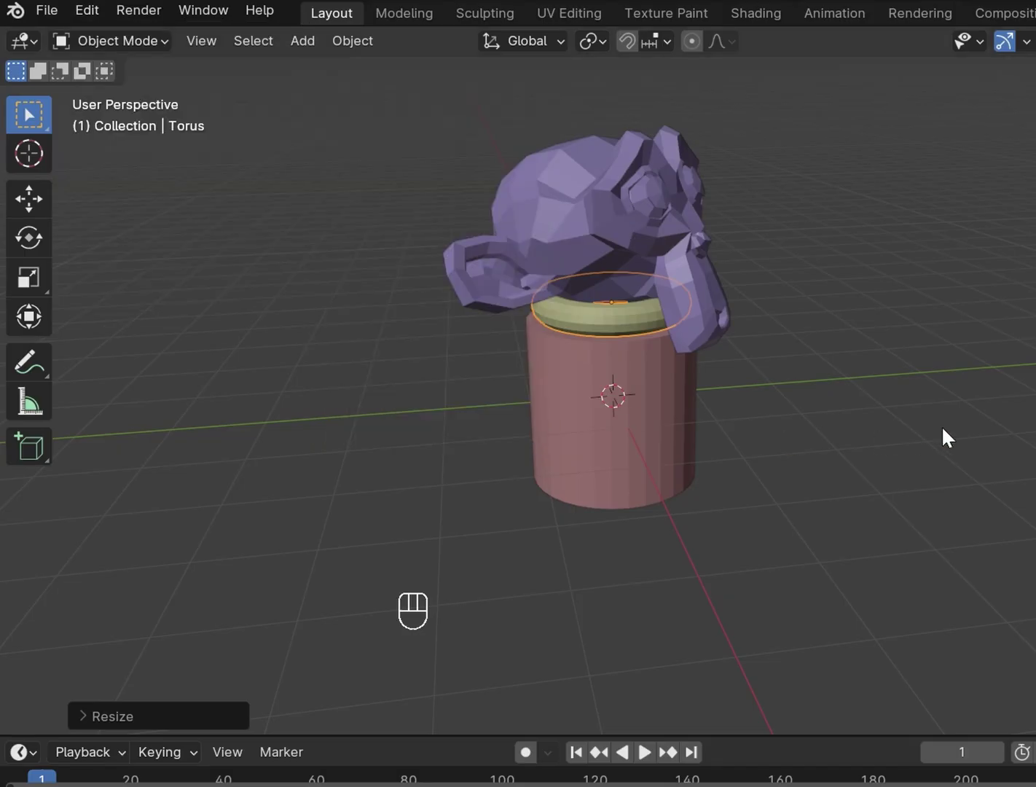
{"action": "left_click_drag", "start_coordinate": [1016, 423], "coordinate": [578, 410], "text": "alt"}
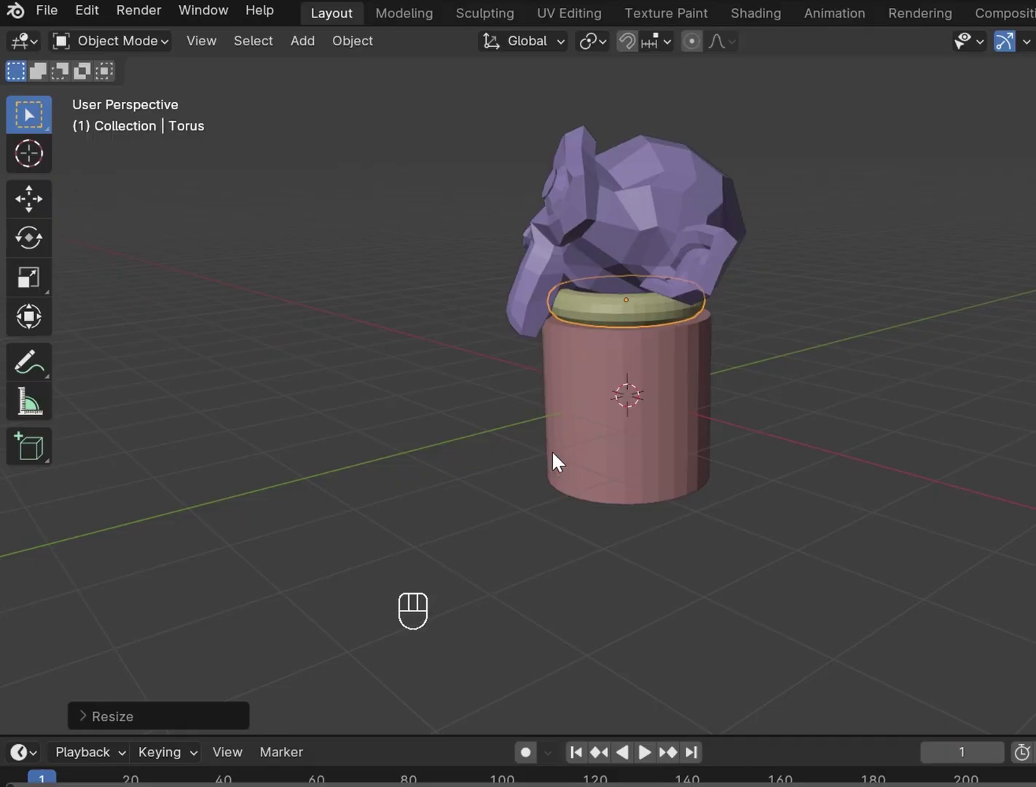
{"action": "left_click_drag", "start_coordinate": [719, 508], "coordinate": [916, 510], "text": "alt"}
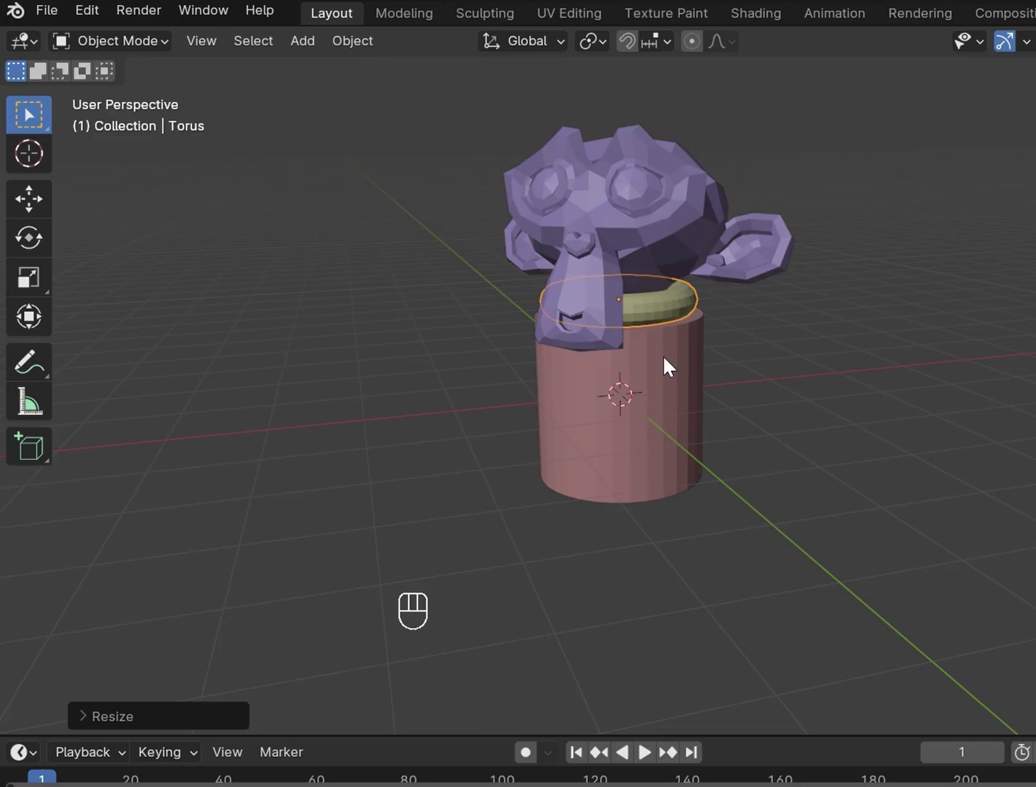
{"action": "left_click_drag", "start_coordinate": [819, 362], "coordinate": [659, 363], "text": "alt"}
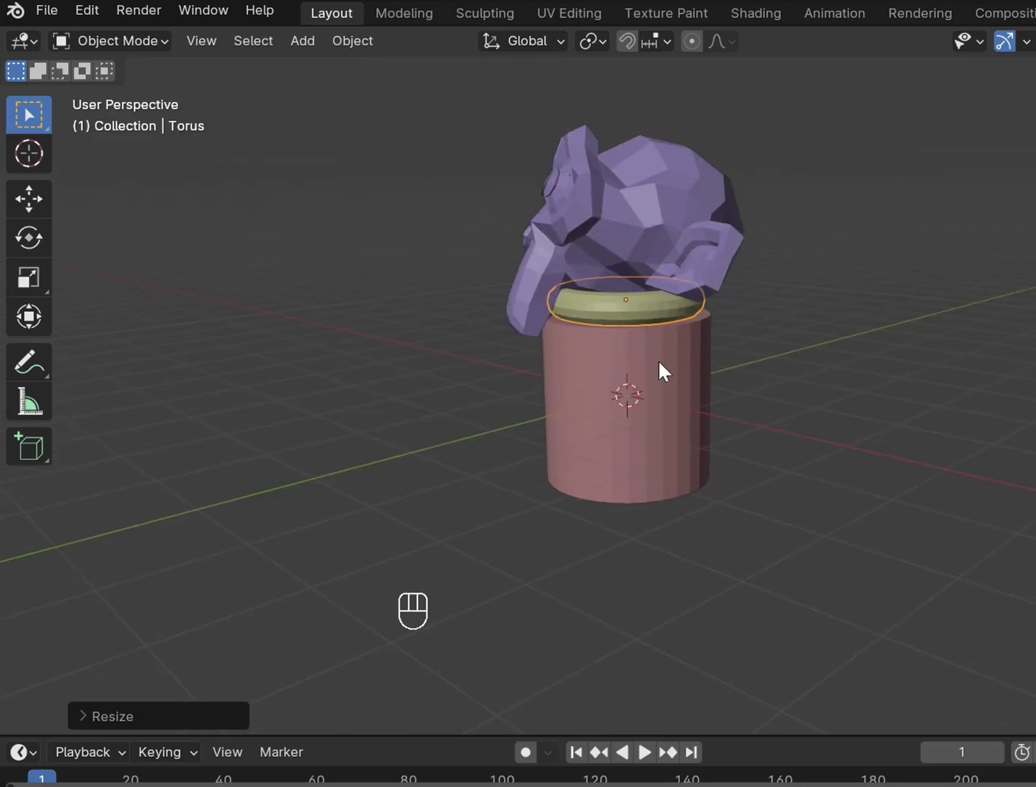
Move the monkey head about 0.5 m in the horizontal plane with Z locked, and lower it along Z toward the torus.
{"action": "left_click", "coordinate": [680, 197]}
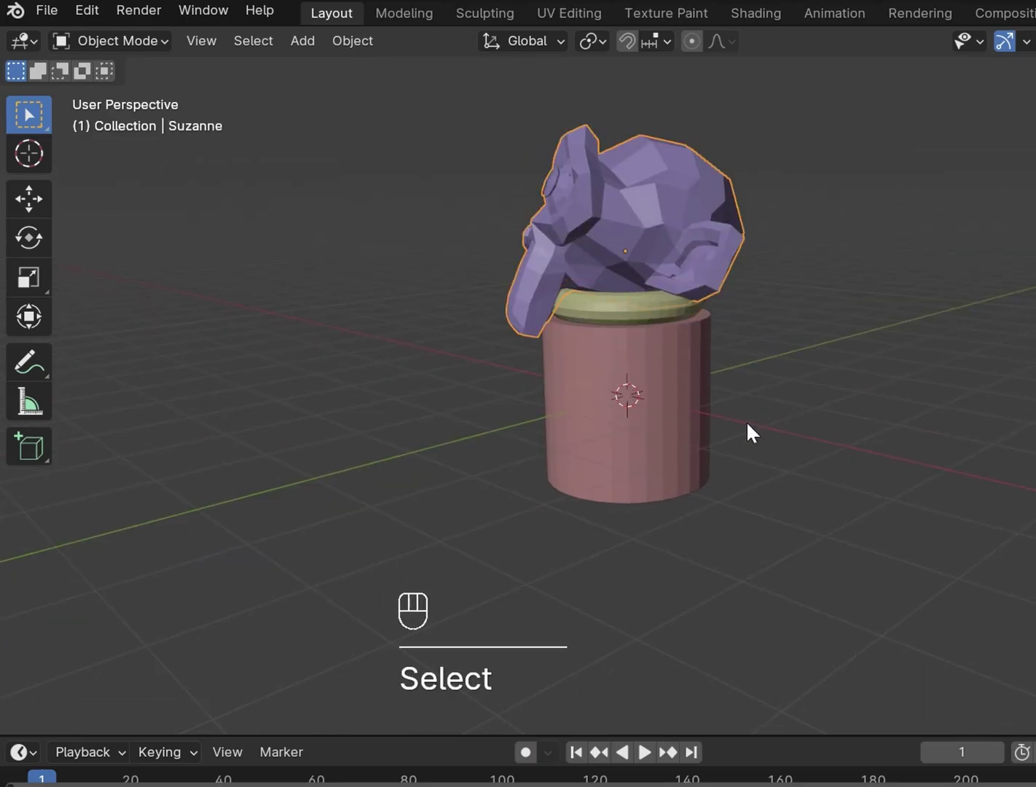
{"action": "key", "text": "s"}
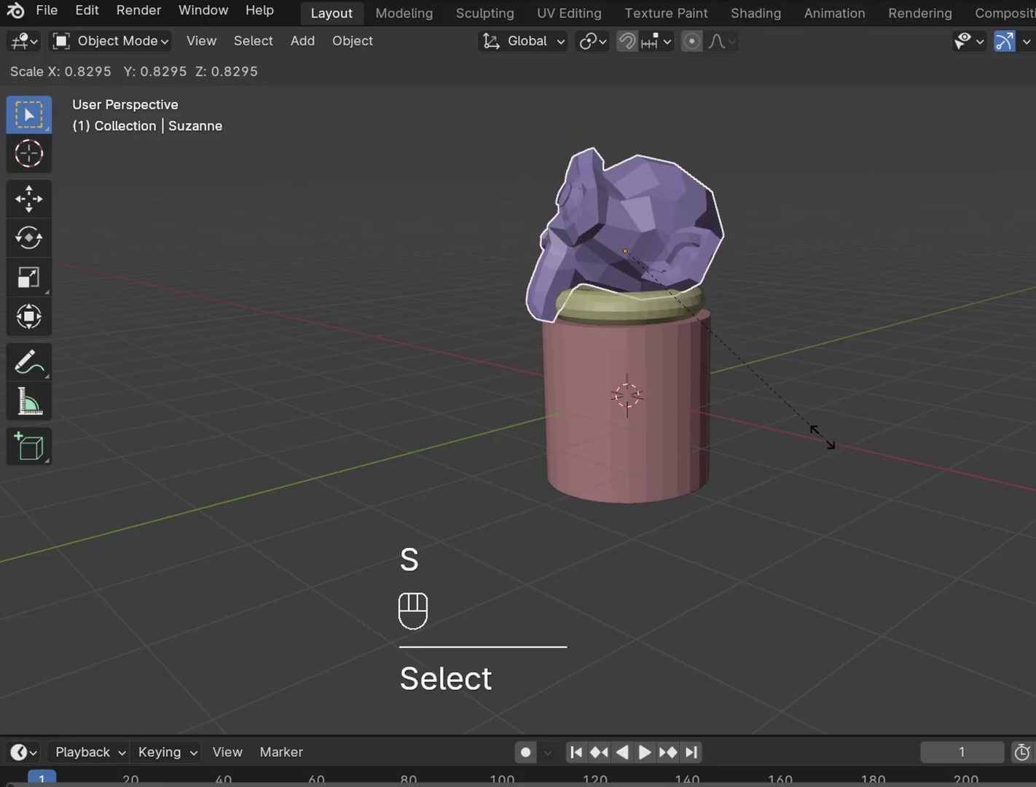
{"action": "right_click", "coordinate": [820, 444]}
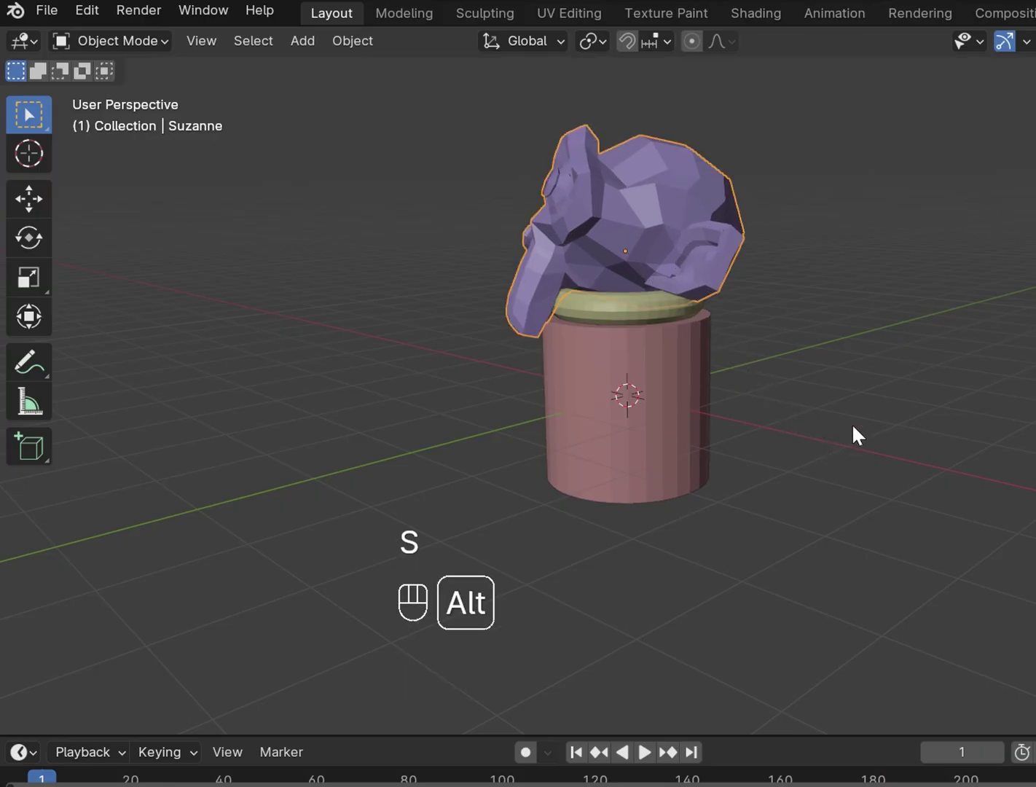
{"action": "left_click_drag", "start_coordinate": [852, 426], "coordinate": [765, 459], "text": "alt"}
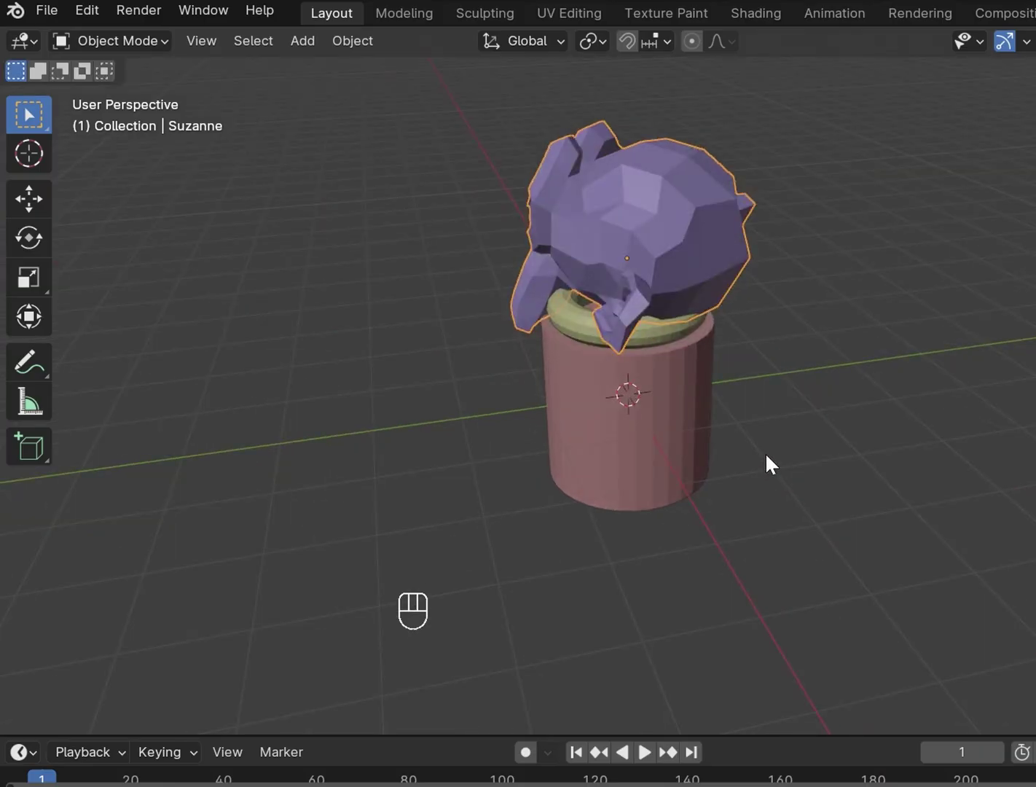
{"action": "key", "text": "g"}
{"action": "key", "text": "shift+z"}
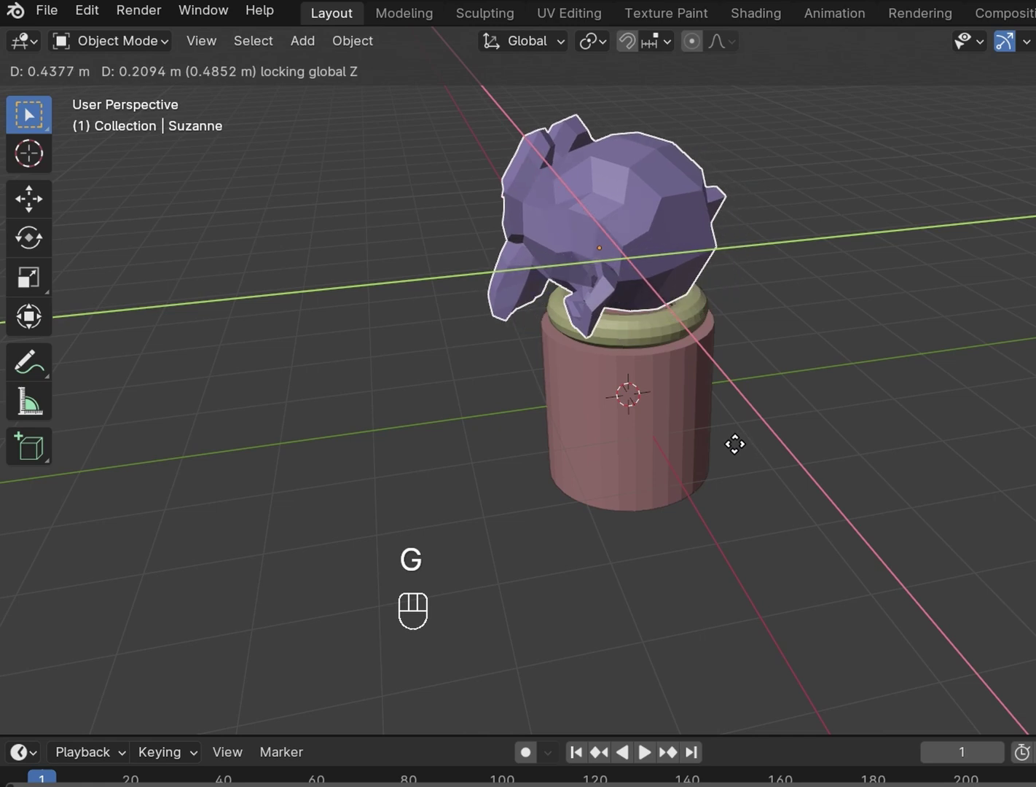
{"action": "left_click", "coordinate": [734, 441]}
{"action": "key", "text": "g"}
{"action": "key", "text": "z"}
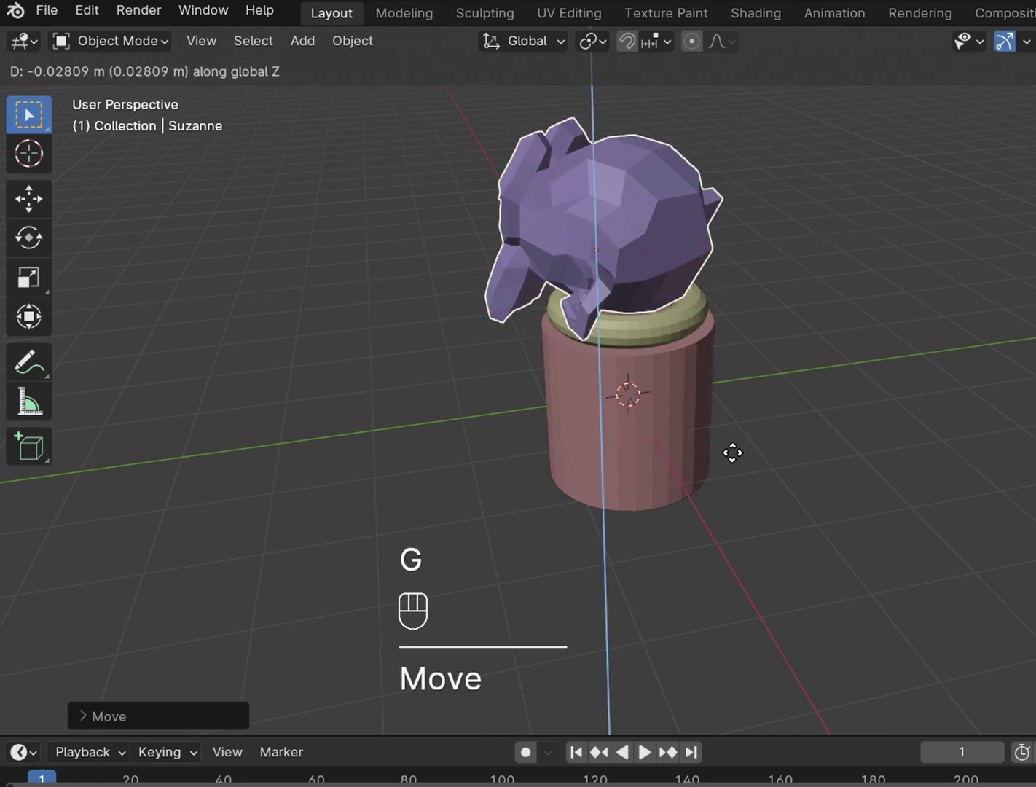
{"action": "left_click", "coordinate": [744, 496]}
Clear the monkey head's rotation.
{"action": "left_click_drag", "start_coordinate": [744, 497], "coordinate": [1027, 500], "text": "alt"}
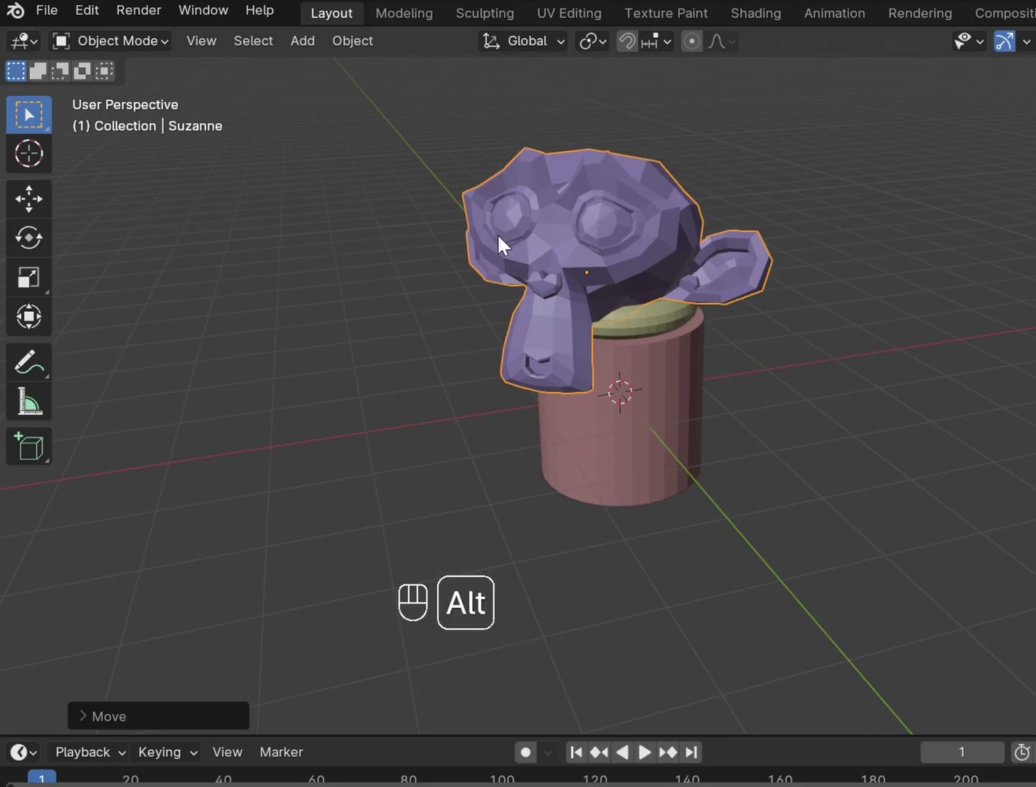
{"action": "key", "text": "alt+r"}
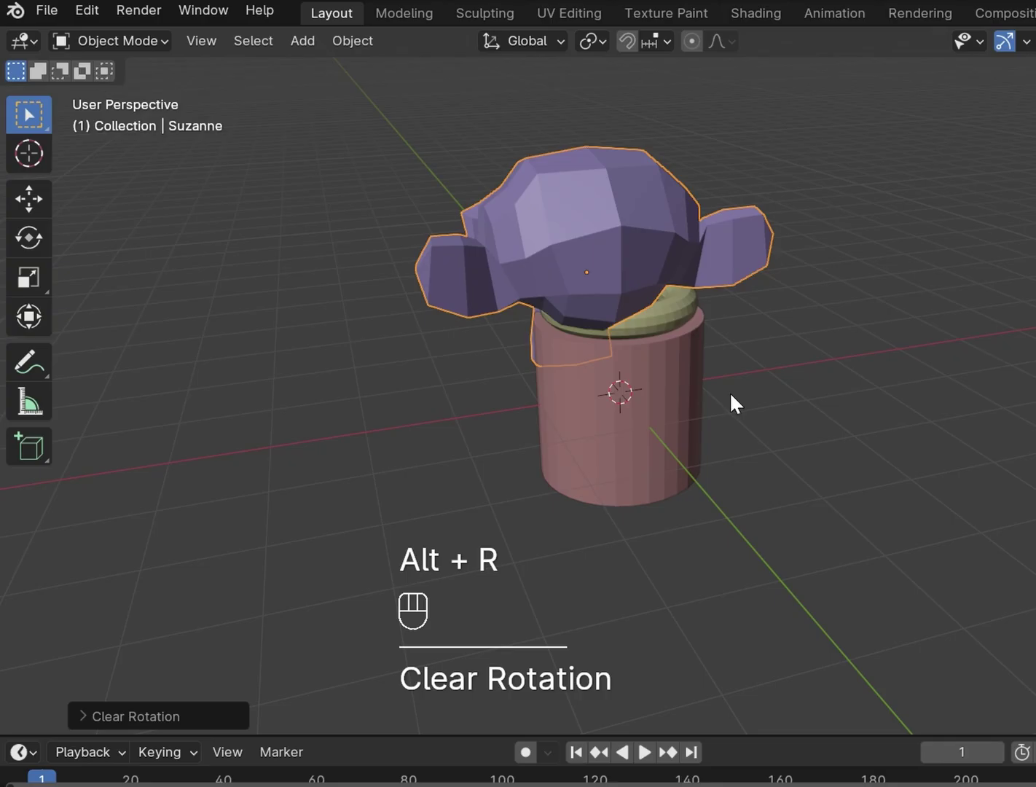
{"action": "left_click_drag", "start_coordinate": [782, 391], "coordinate": [712, 391], "text": "alt"}
Shift the monkey head about 0.2 m in negative X, and move it in negative Y so its snout hangs past the cylinder's edge.
{"action": "key", "text": "KP_1"}
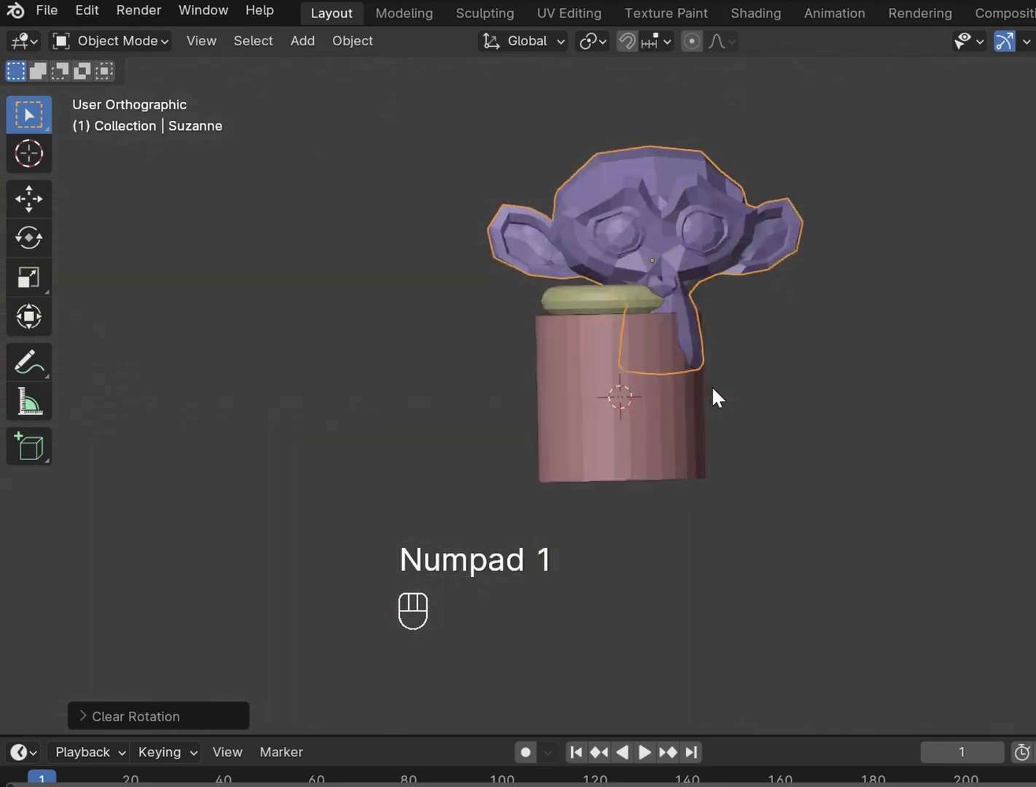
{"action": "key", "text": "g"}
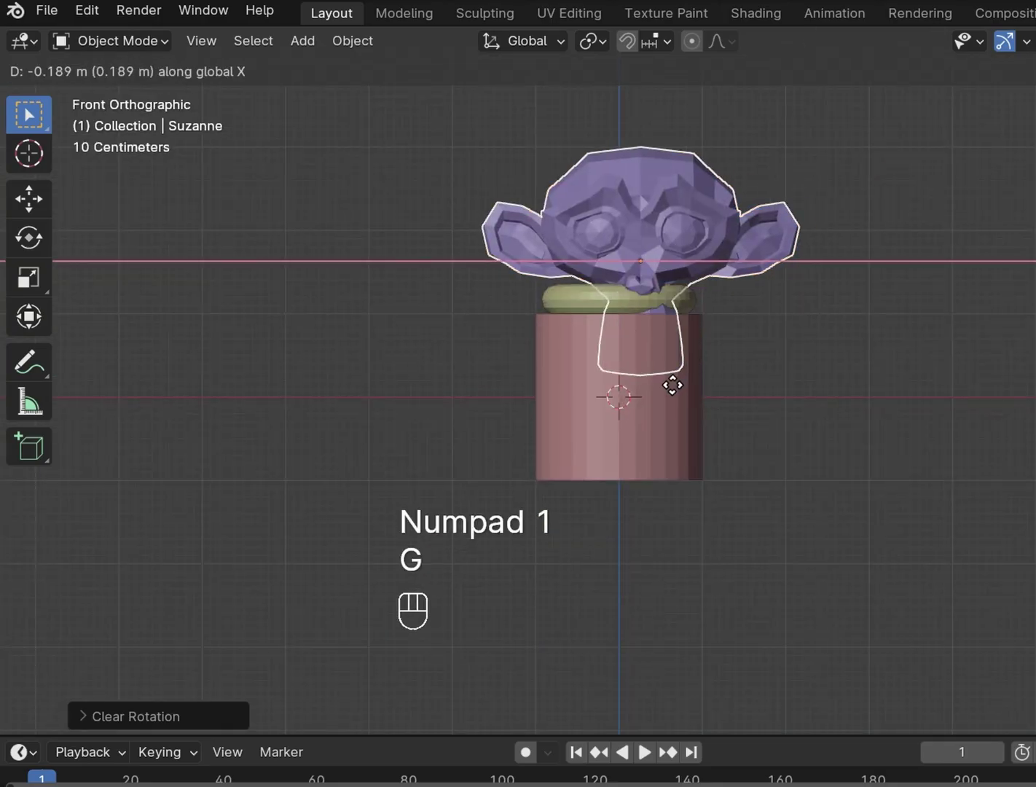
{"action": "left_click", "coordinate": [670, 384]}
{"action": "left_click_drag", "start_coordinate": [740, 440], "coordinate": [636, 485], "text": "alt"}
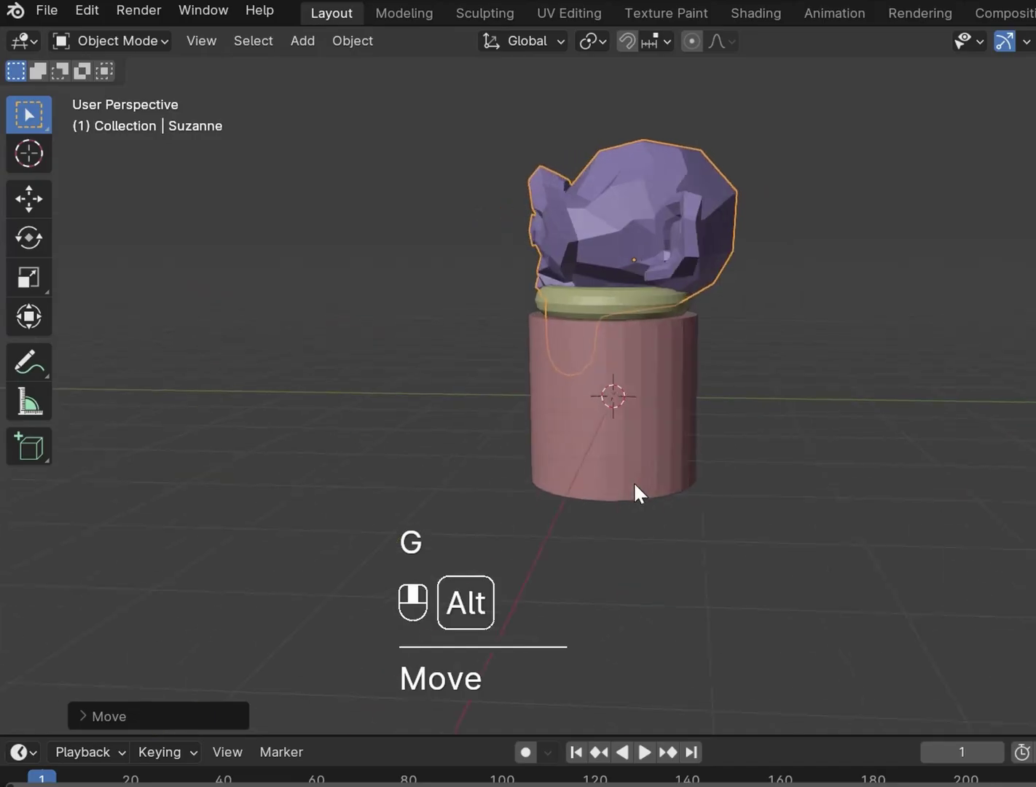
{"action": "key", "text": "g"}
{"action": "key", "text": "y"}
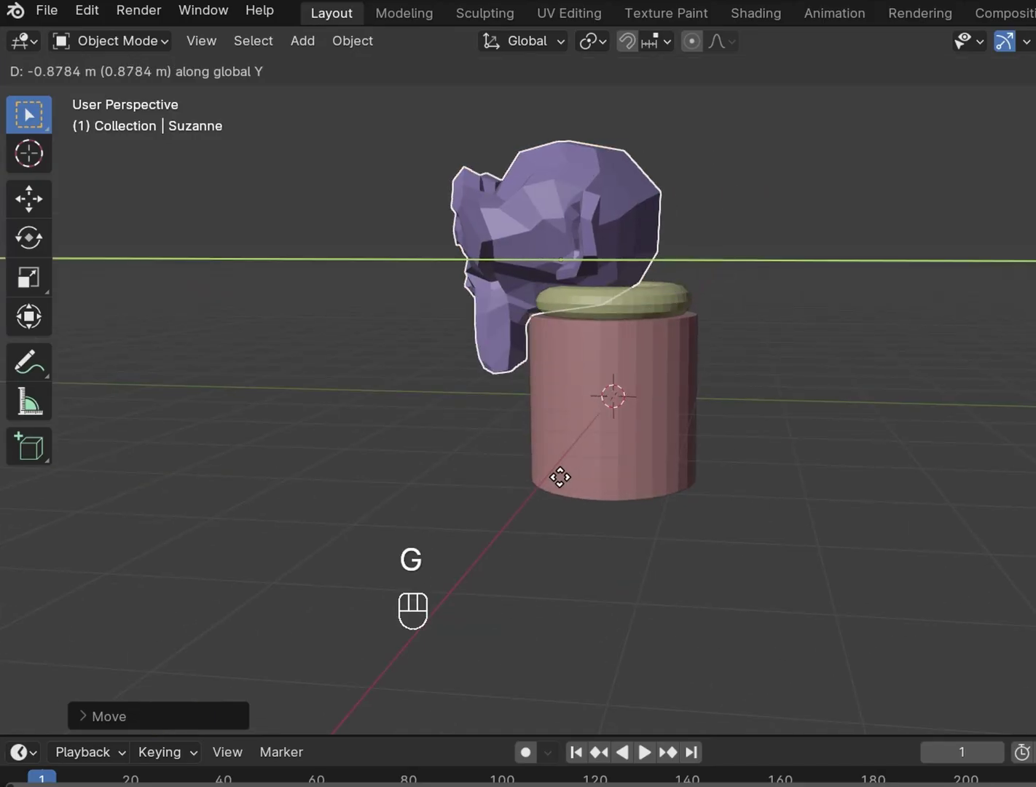
{"action": "left_click", "coordinate": [585, 478]}
{"action": "left_click_drag", "start_coordinate": [786, 510], "coordinate": [830, 488], "text": "alt"}
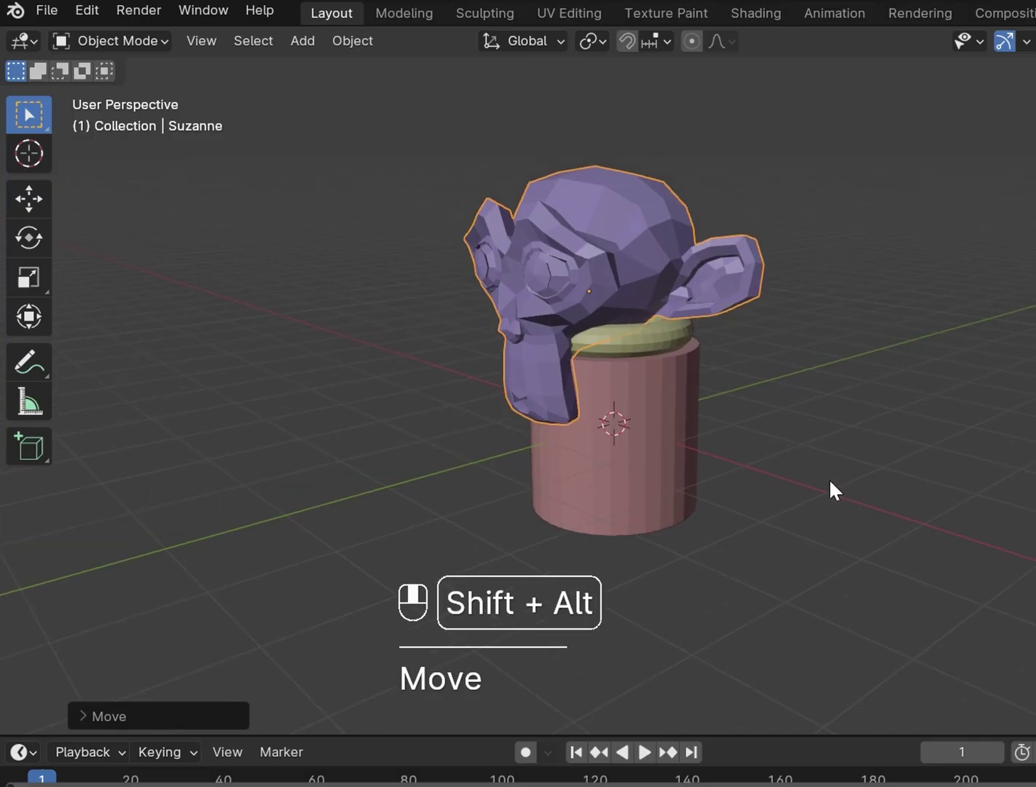
Review the full undo history from Original up to the latest Move, keeping the current Move entry.
{"action": "left_click", "coordinate": [88, 12]}
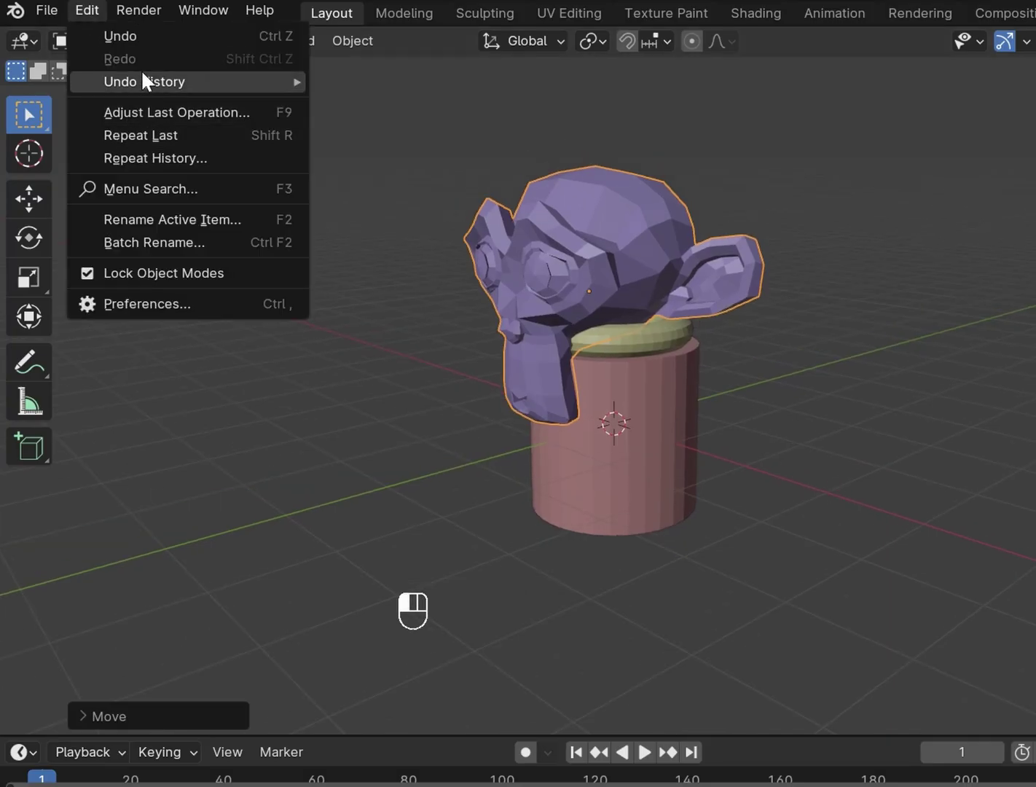
{"action": "mouse_move", "coordinate": [142, 80]}
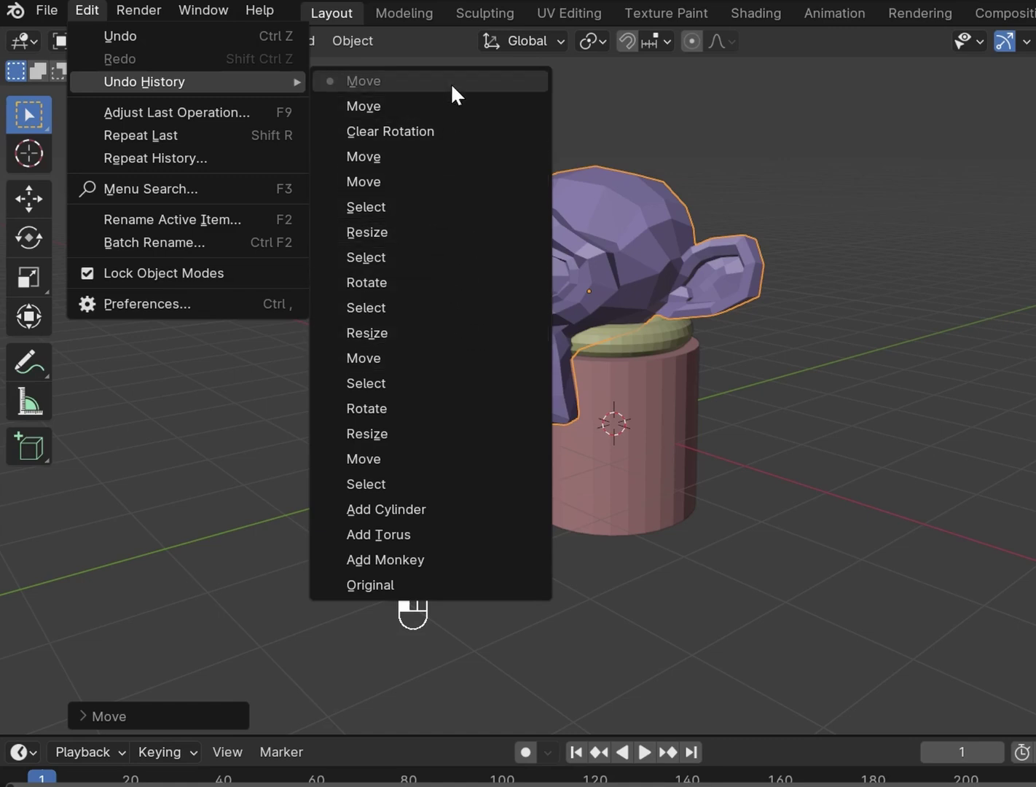
{"action": "left_click", "coordinate": [495, 82]}
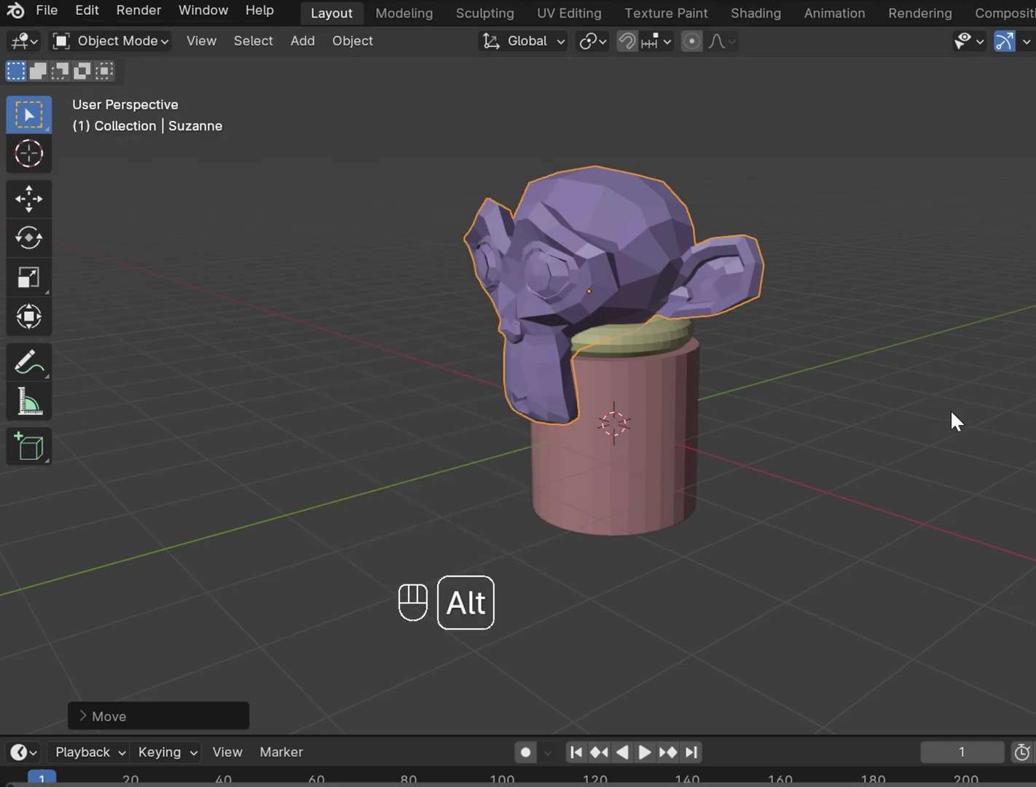
{"action": "left_click_drag", "start_coordinate": [950, 409], "coordinate": [811, 383], "text": "alt"}
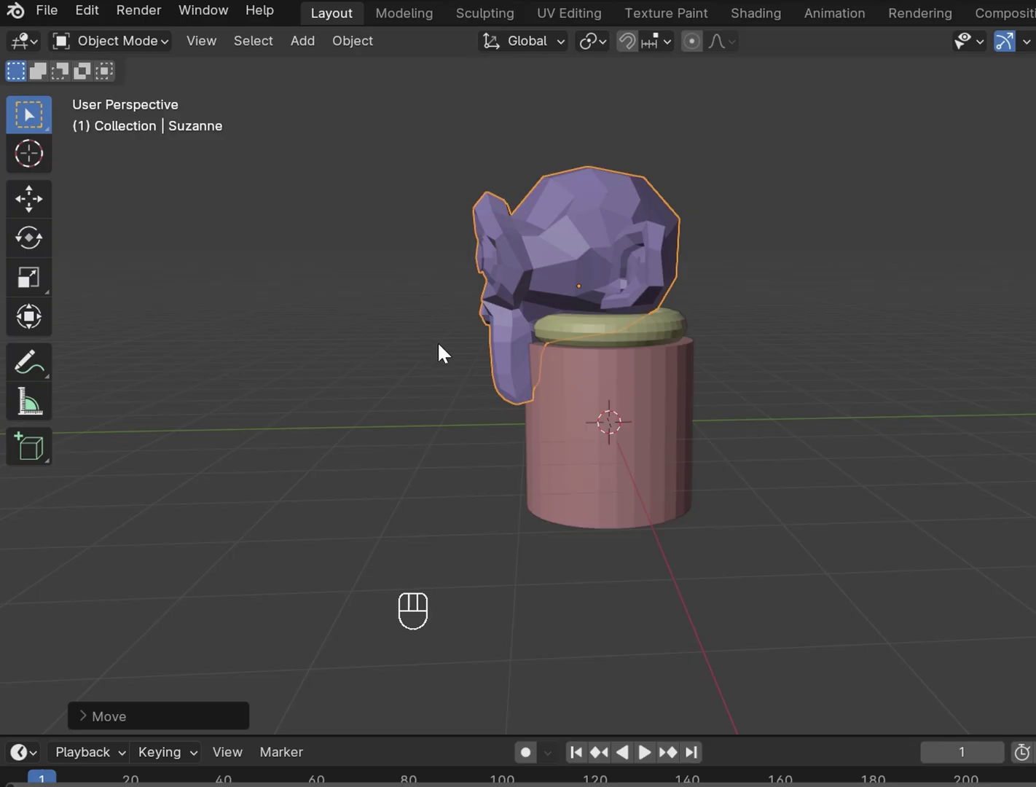
{"action": "left_click_drag", "start_coordinate": [481, 384], "coordinate": [505, 405], "text": "alt"}
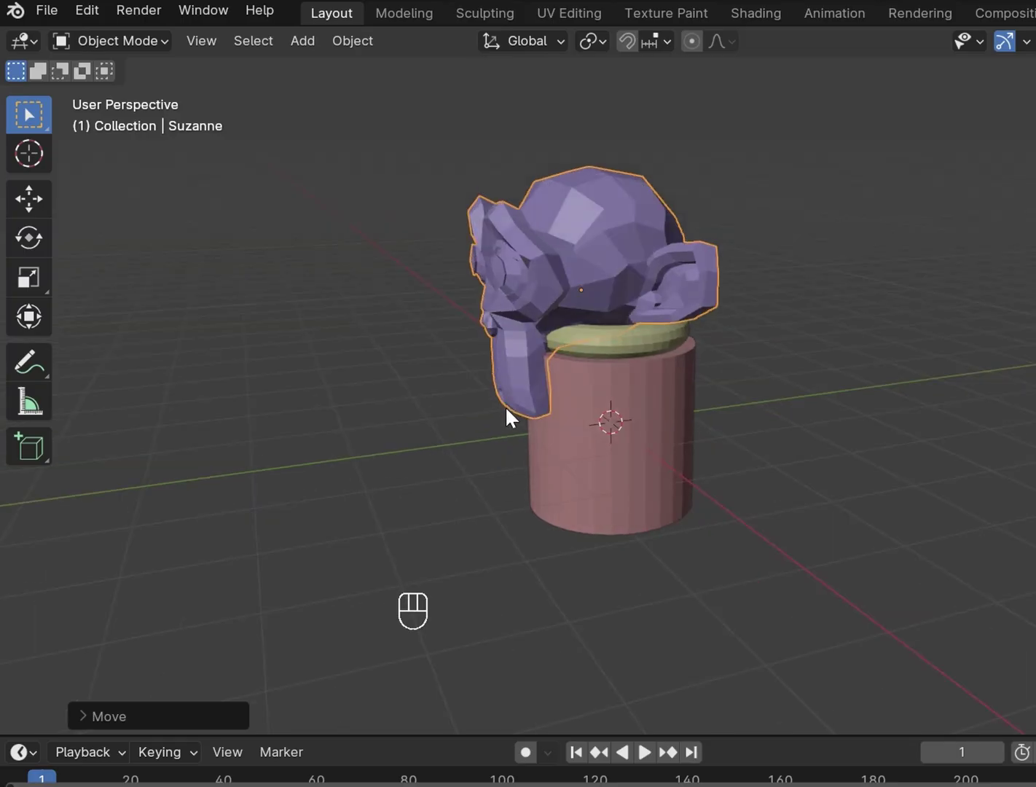
{"action": "key", "text": "r"}
{"action": "key", "text": "z"}
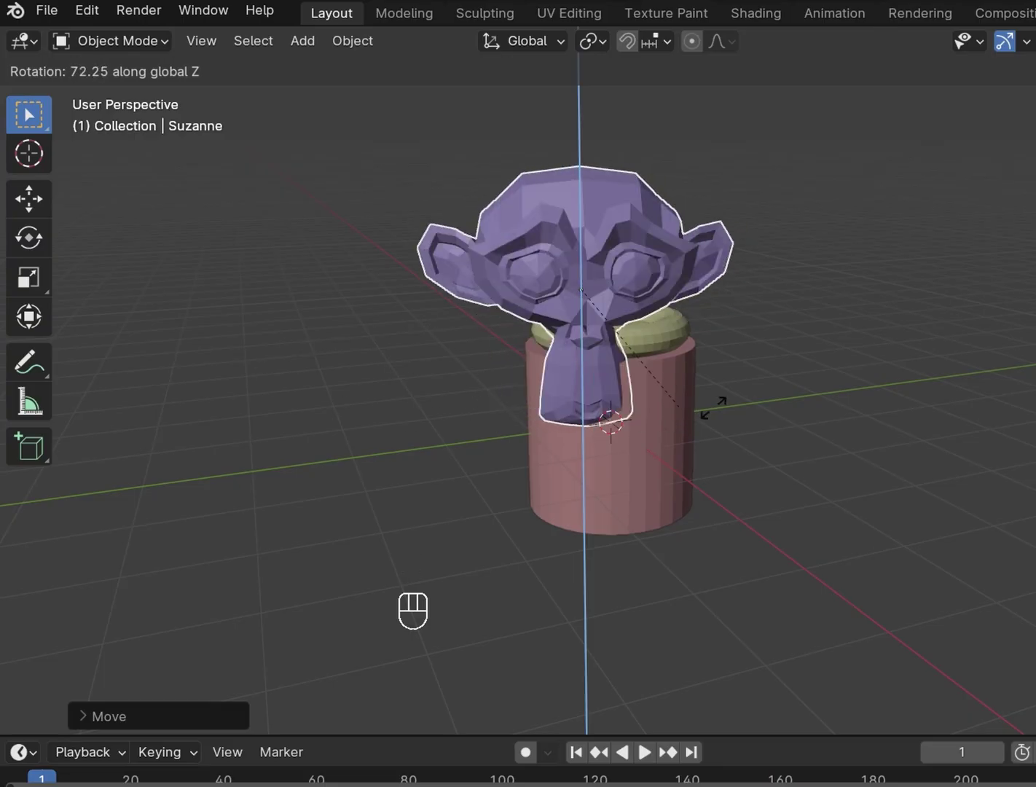
{"action": "right_click", "coordinate": [439, 408]}
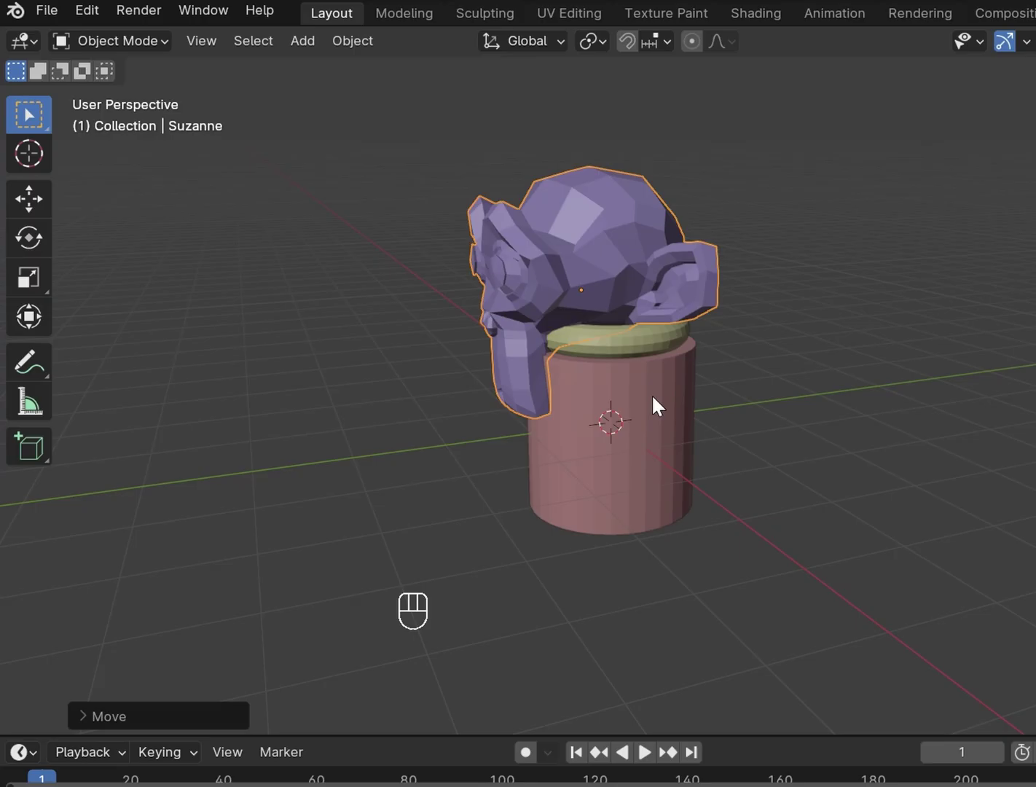
Snap the 3D cursor to the torus's selected geometry in Edit Mode with Cursor to Selected, and return to Object Mode.
{"action": "left_click", "coordinate": [631, 349]}
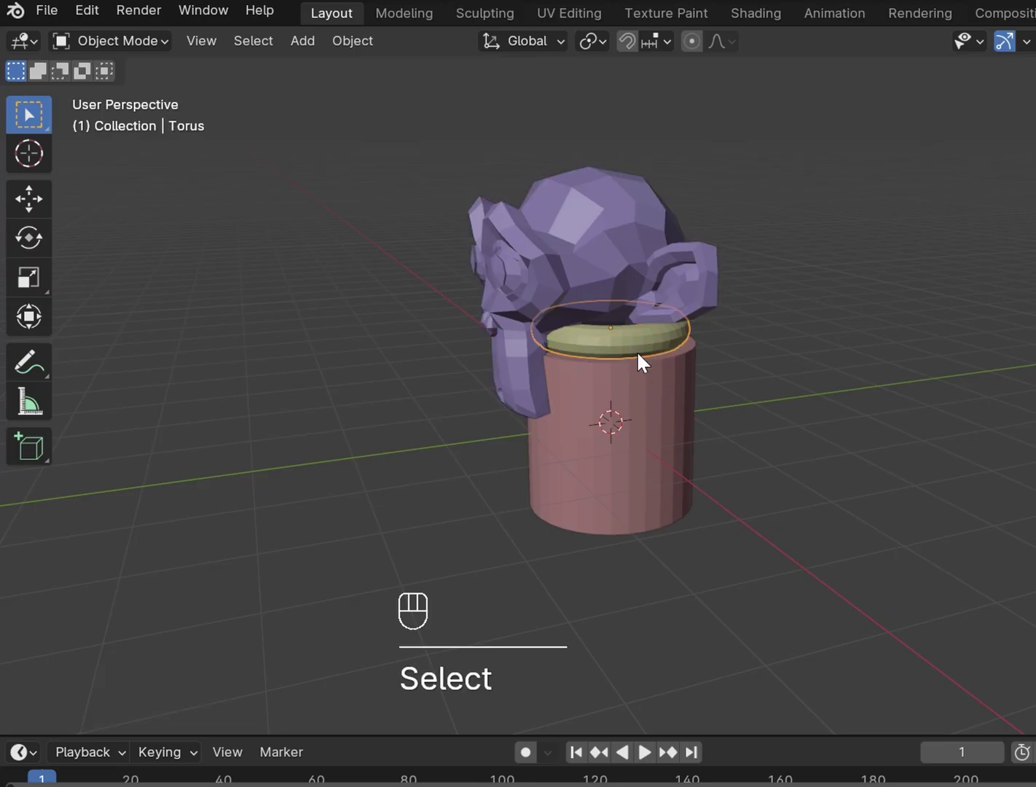
{"action": "key", "text": "Tab"}
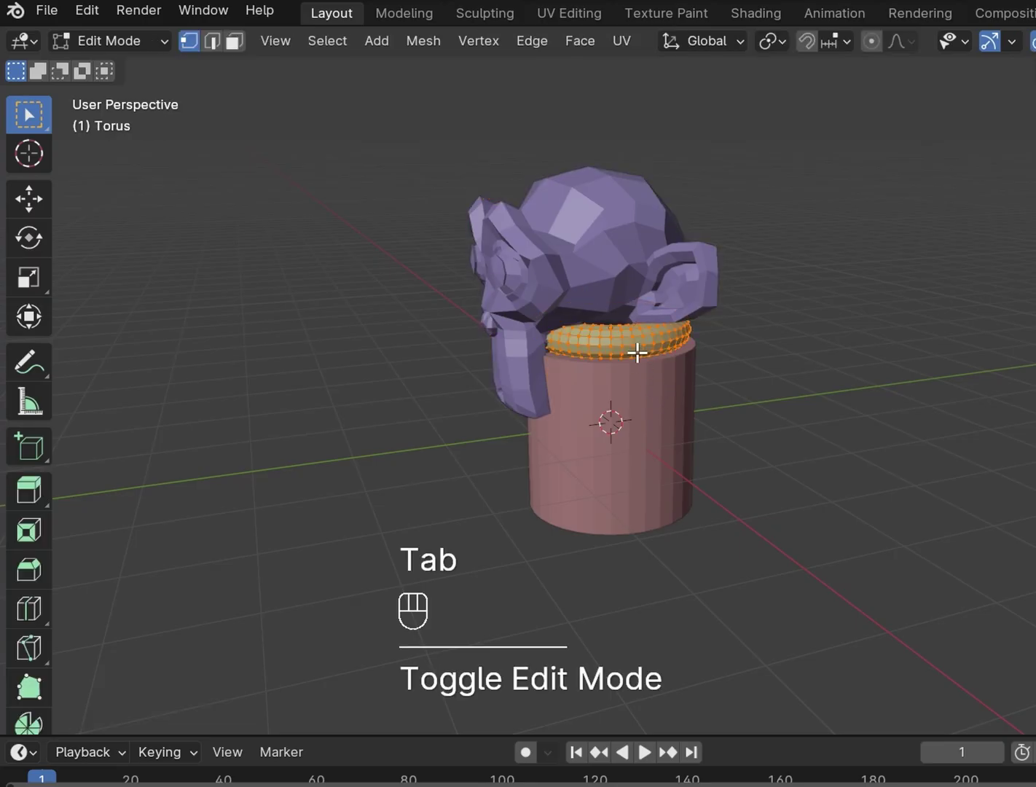
{"action": "key", "text": "shift+s"}
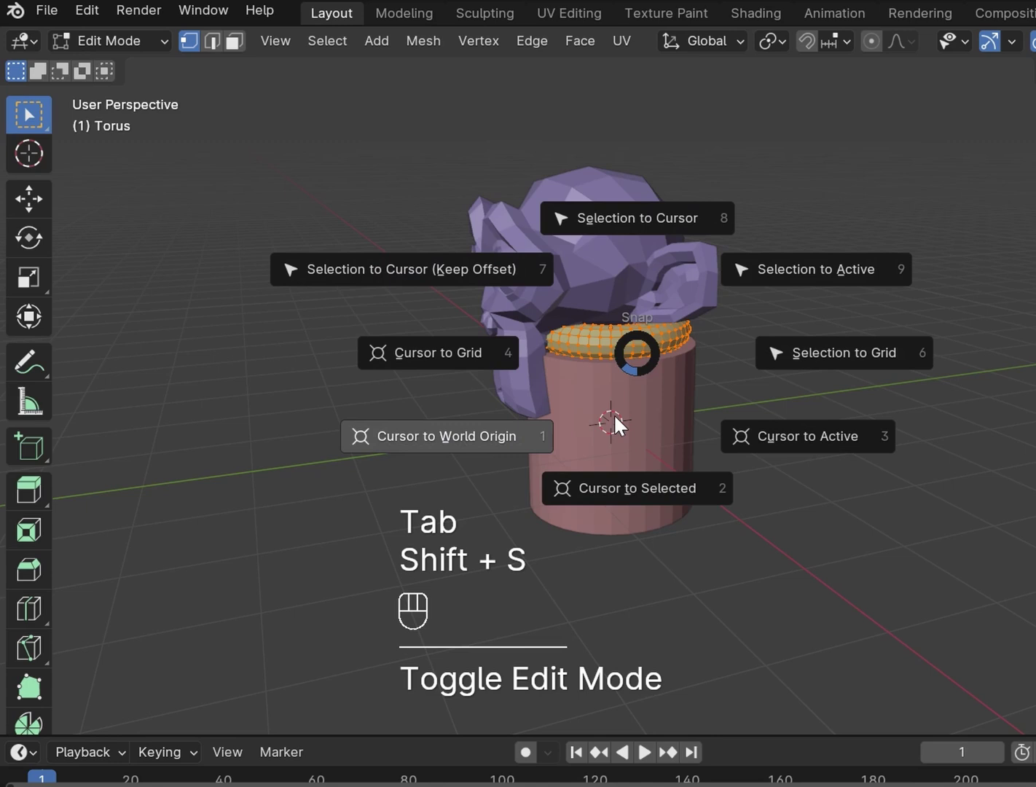
{"action": "left_click", "coordinate": [624, 487]}
{"action": "key", "text": "Tab"}
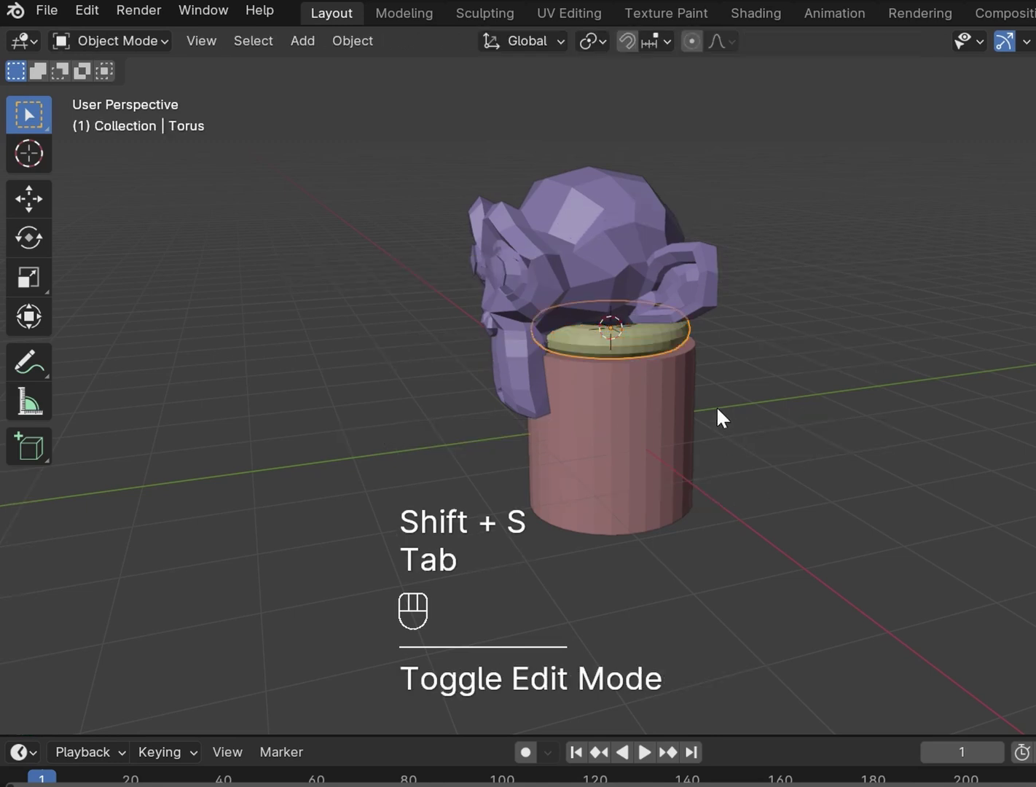
Set the monkey head's origin to the 3D cursor.
{"action": "left_click", "coordinate": [599, 262]}
{"action": "right_click", "coordinate": [599, 261]}
{"action": "mouse_move", "coordinate": [582, 358]}
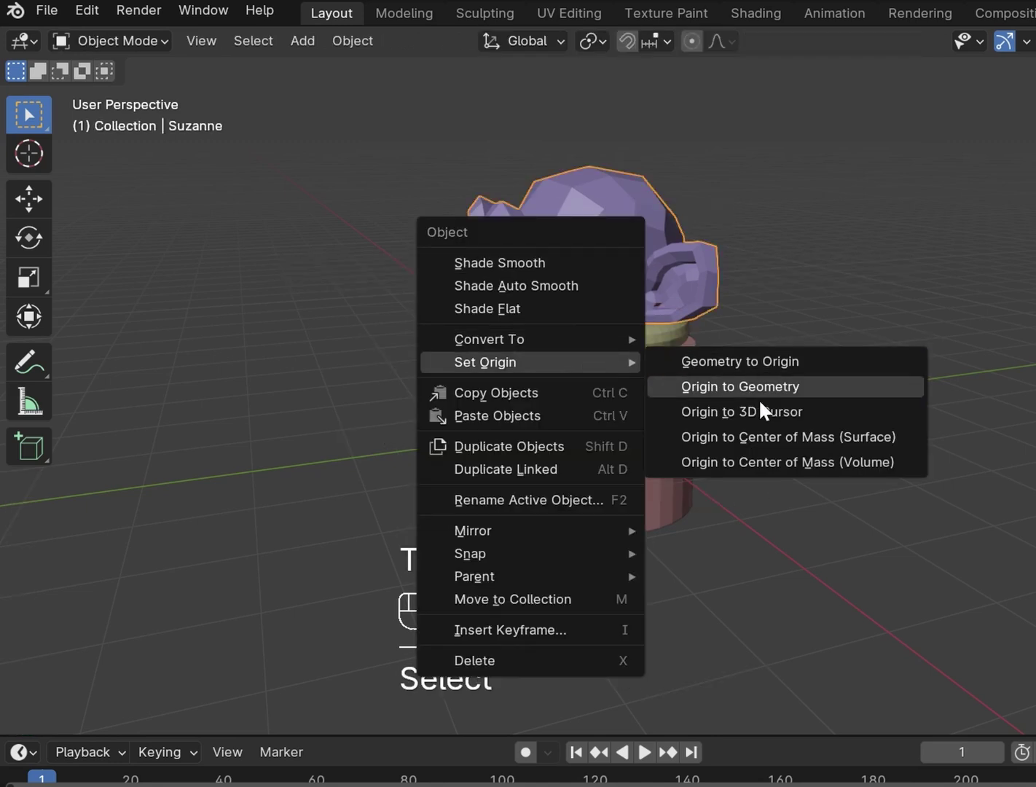
{"action": "left_click", "coordinate": [756, 412]}
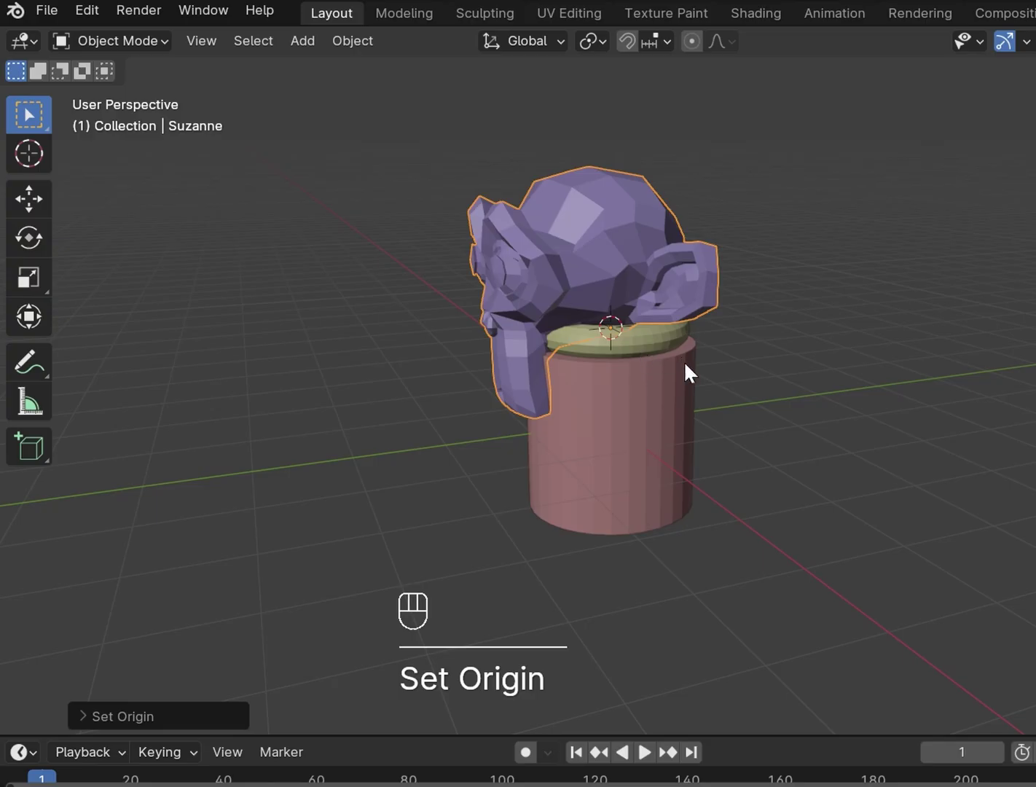
Try rotating the monkey head about the Z axis, and review the undo history back to Original.
{"action": "left_click", "coordinate": [742, 435]}
{"action": "middle_click_drag", "start_coordinate": [742, 435], "coordinate": [705, 350], "text": "alt"}
{"action": "left_click", "coordinate": [774, 523]}
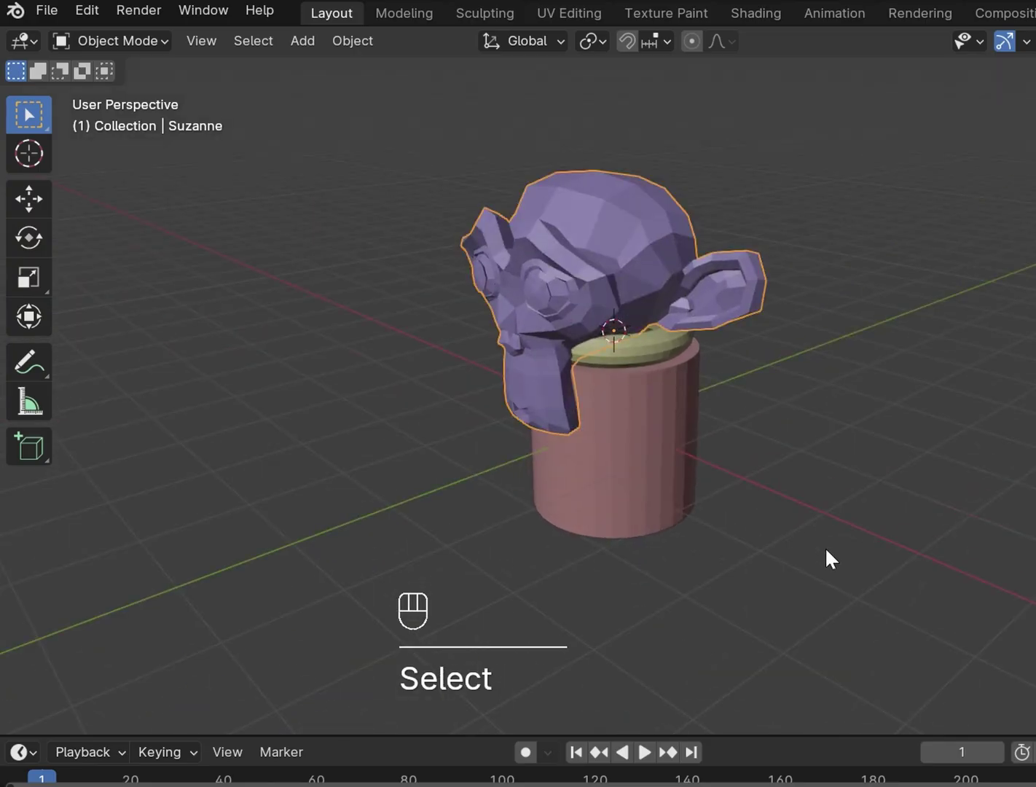
{"action": "key", "text": "r"}
{"action": "key", "text": "z"}
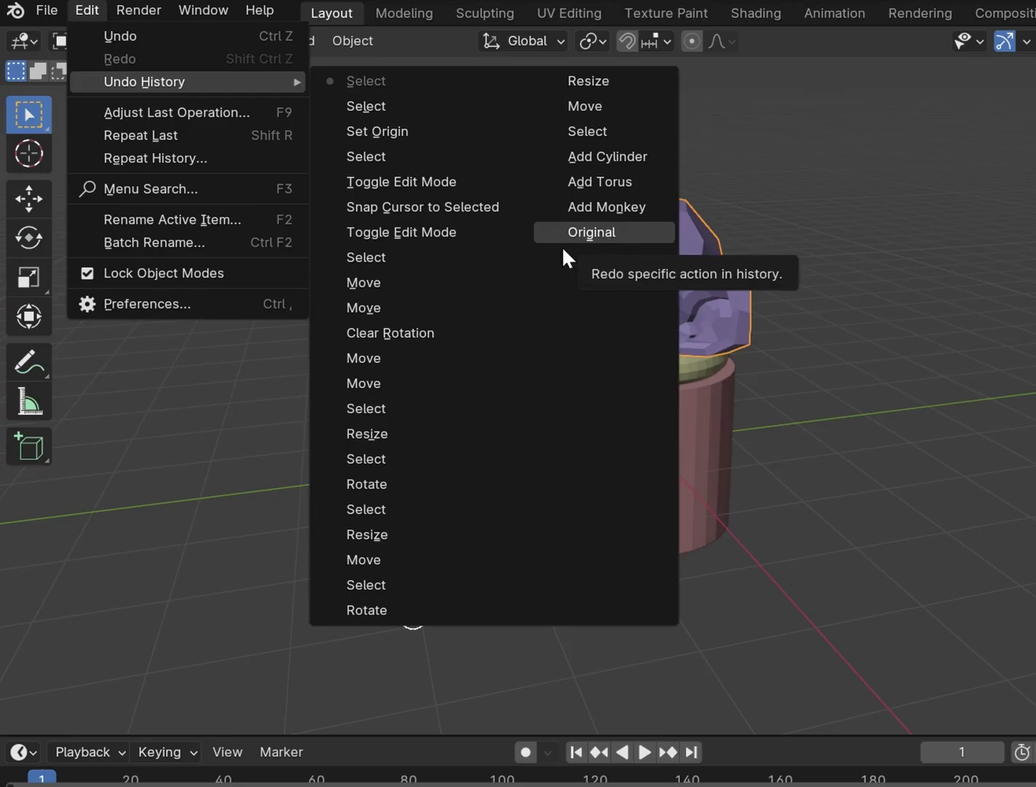
{"action": "left_click", "coordinate": [429, 231]}
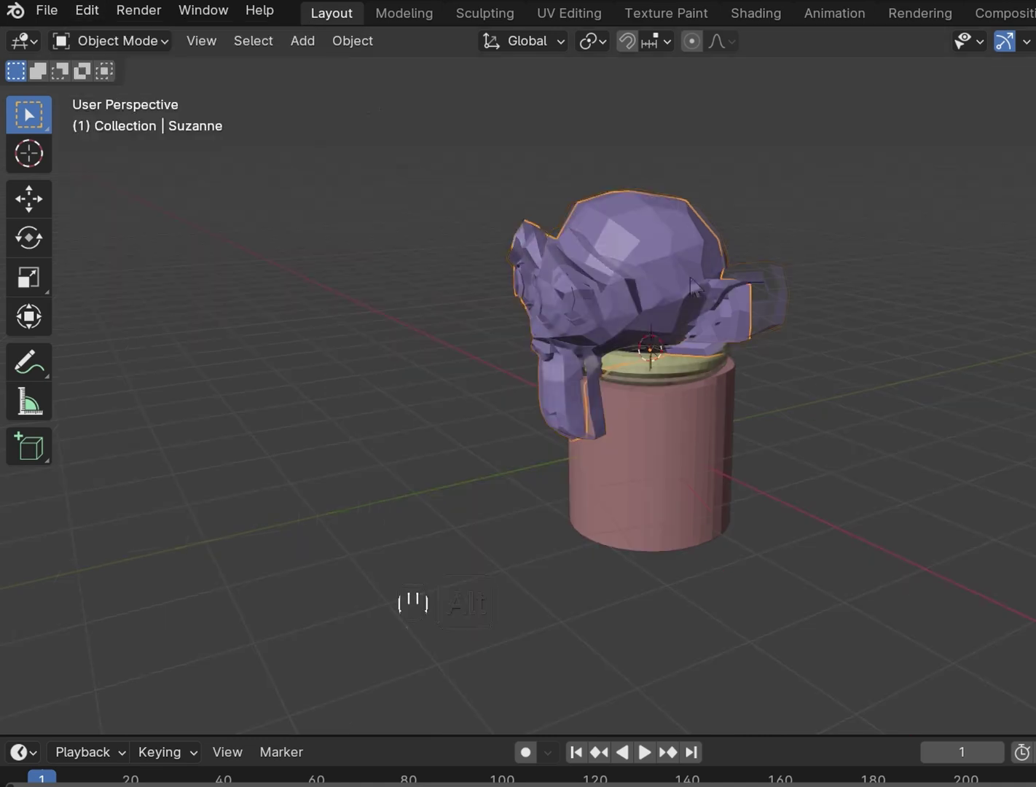
Open the System preferences and examine the Memory & Limits settings that control undo.
{"action": "left_click", "coordinate": [81, 14]}
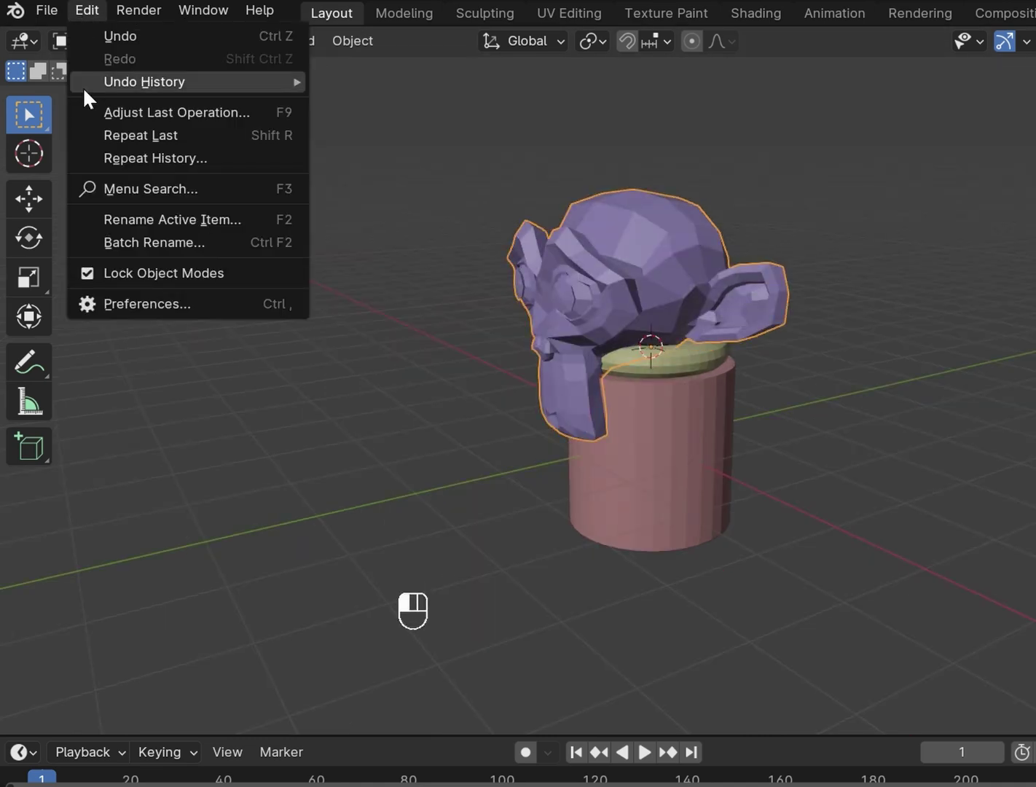
{"action": "left_click", "coordinate": [186, 303]}
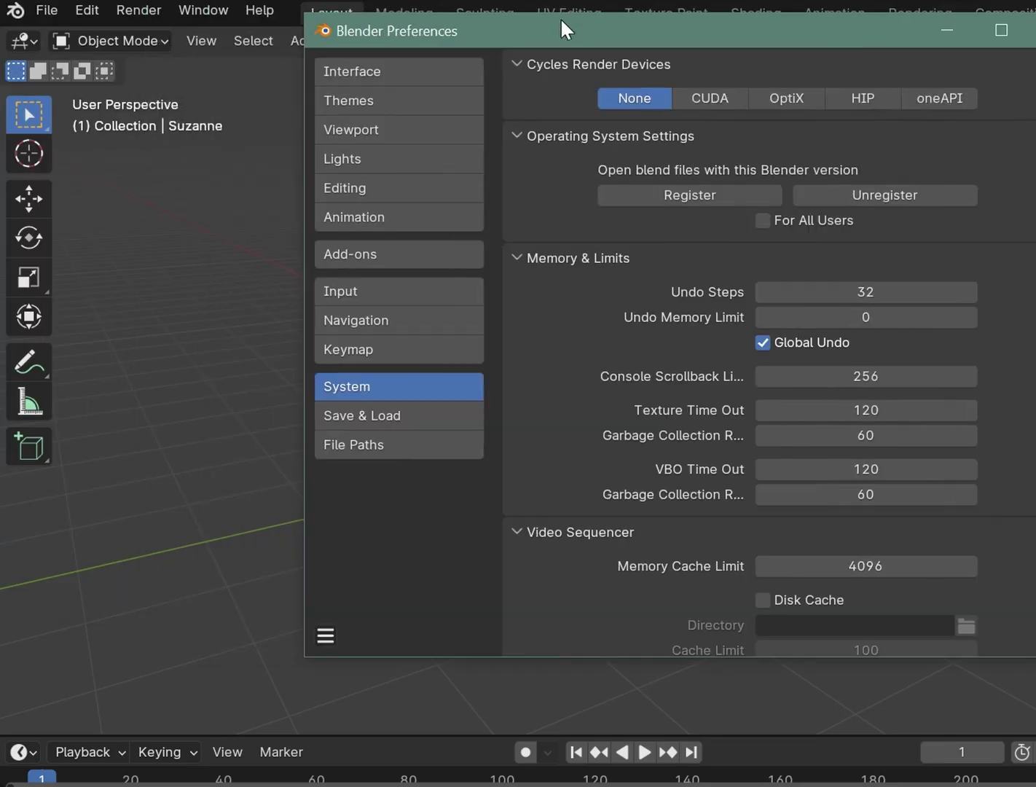
{"action": "left_click_drag", "start_coordinate": [560, 19], "coordinate": [508, 13]}
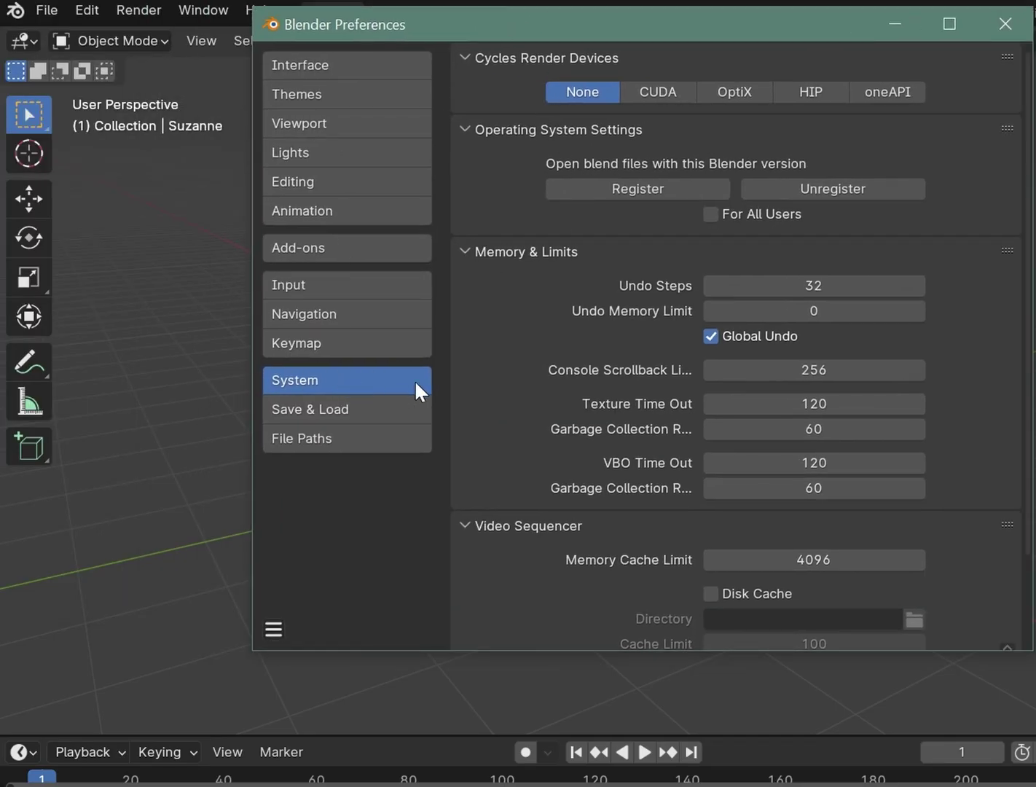
{"action": "left_click", "coordinate": [496, 251]}
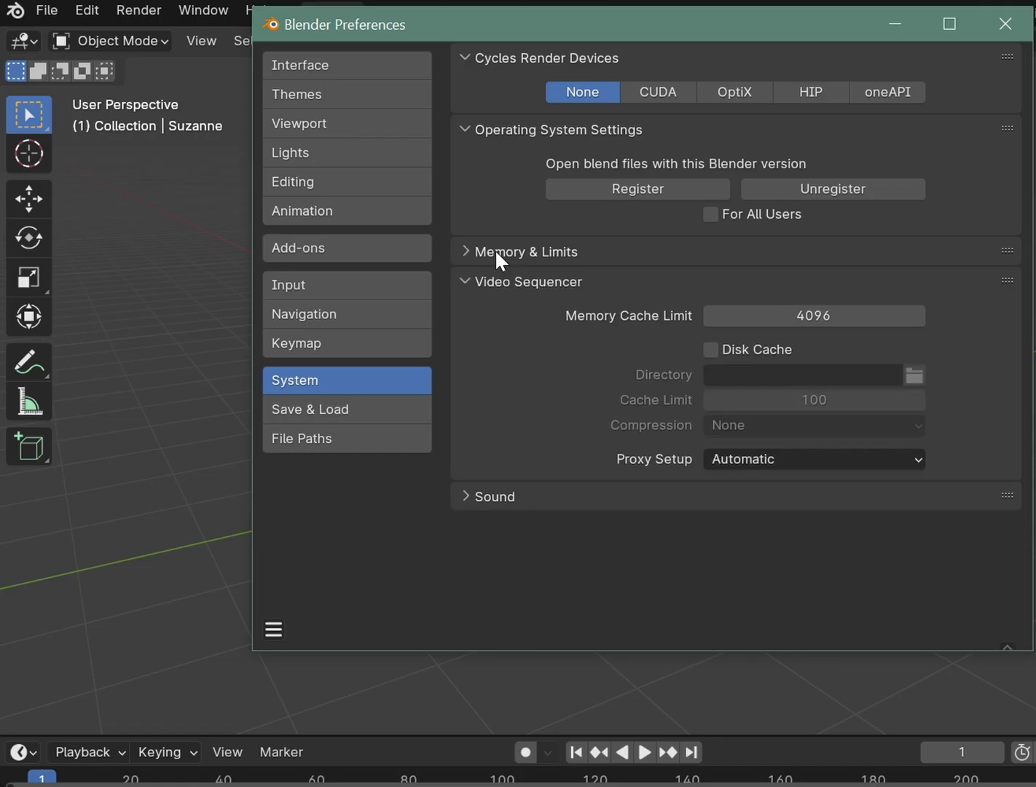
{"action": "left_click", "coordinate": [496, 252]}
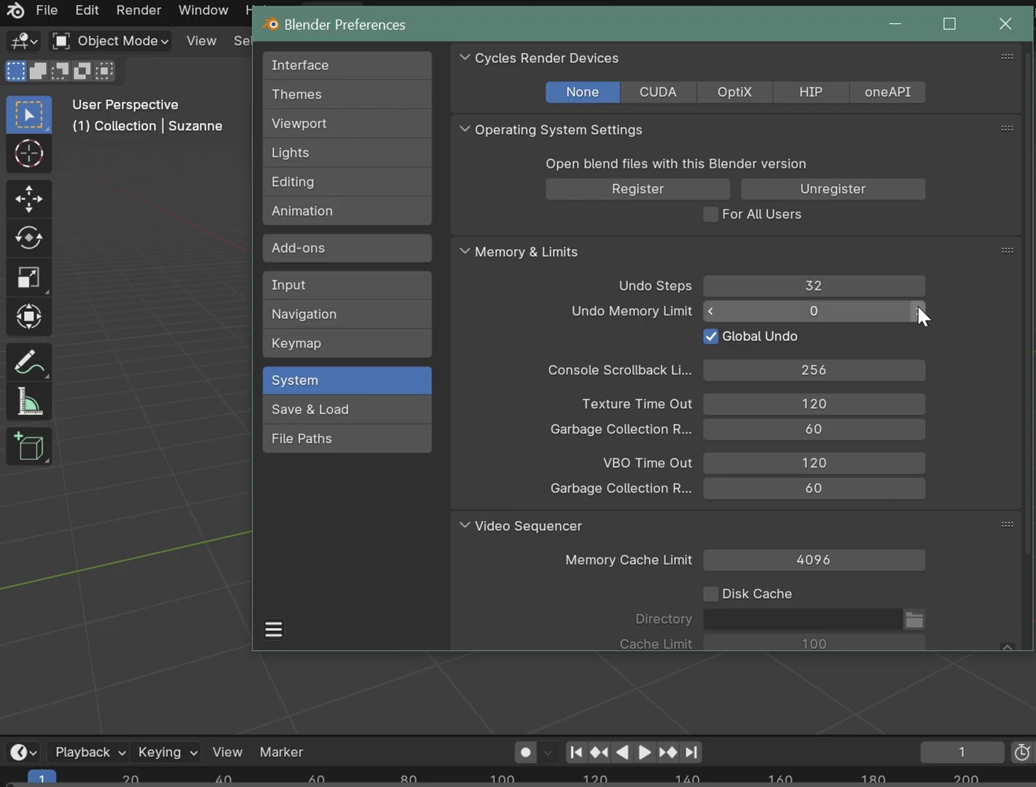
Set the Undo Steps limit to 48.
{"action": "left_click", "coordinate": [814, 283]}
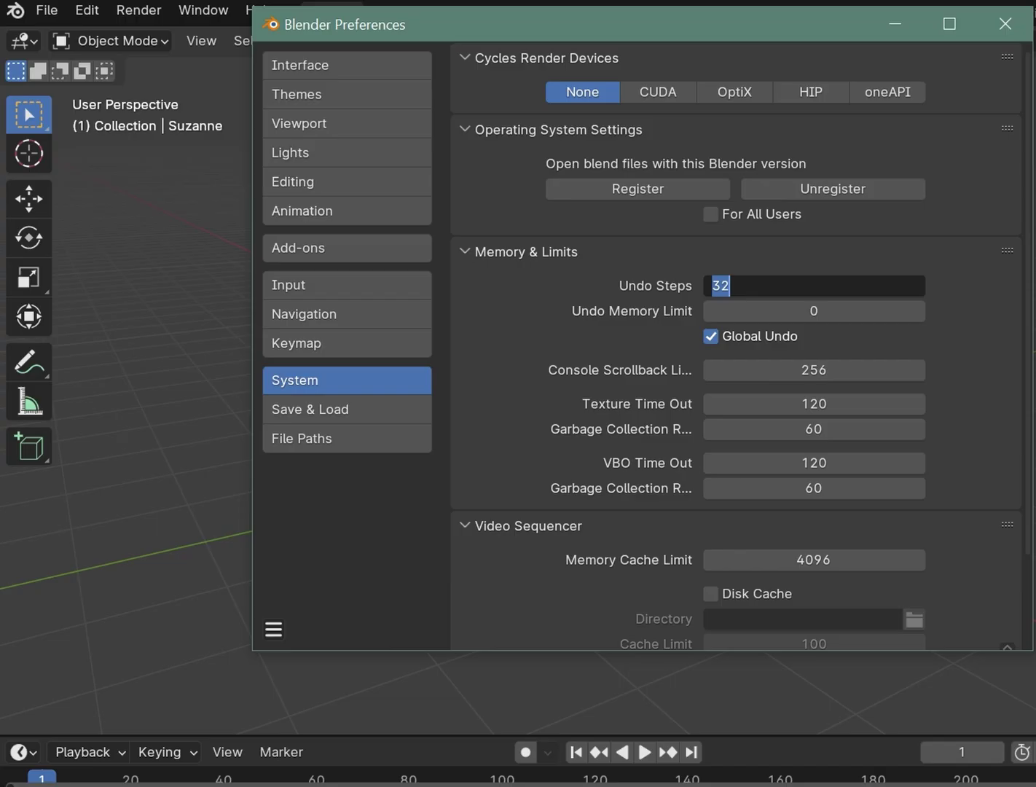
{"action": "type", "text": "48"}
{"action": "key", "text": "Return"}
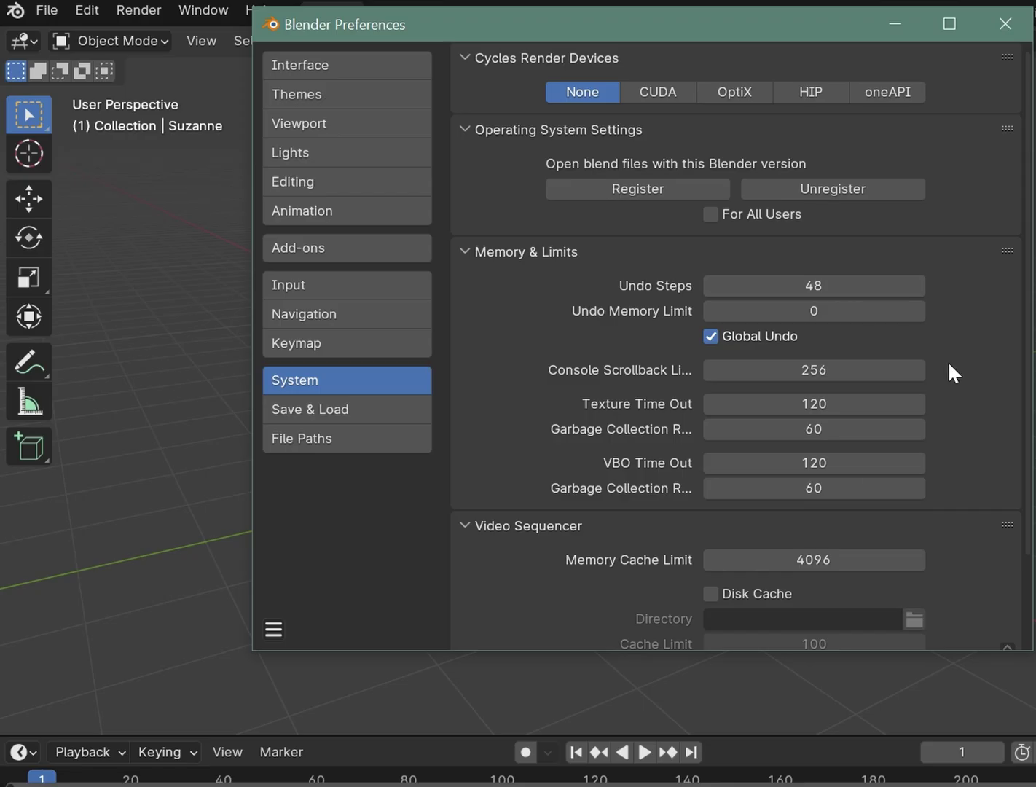
Set the Undo Steps limit back to 32 and close the preferences.
{"action": "left_click", "coordinate": [841, 287]}
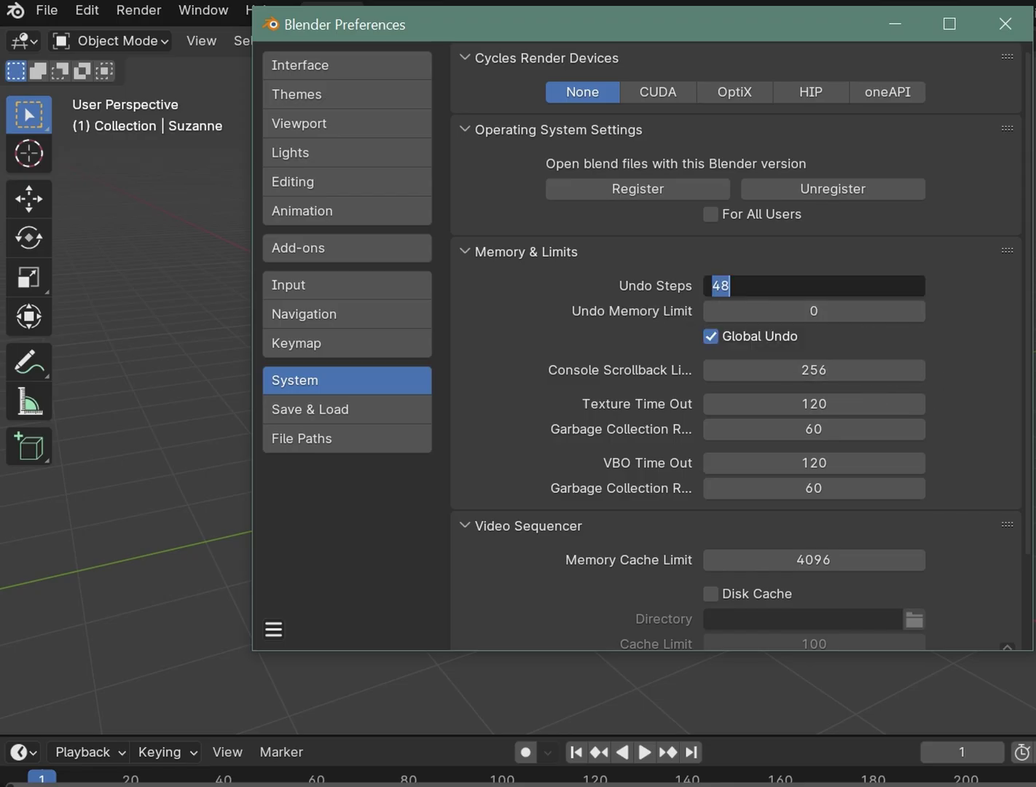
{"action": "type", "text": "32"}
{"action": "key", "text": "Return"}
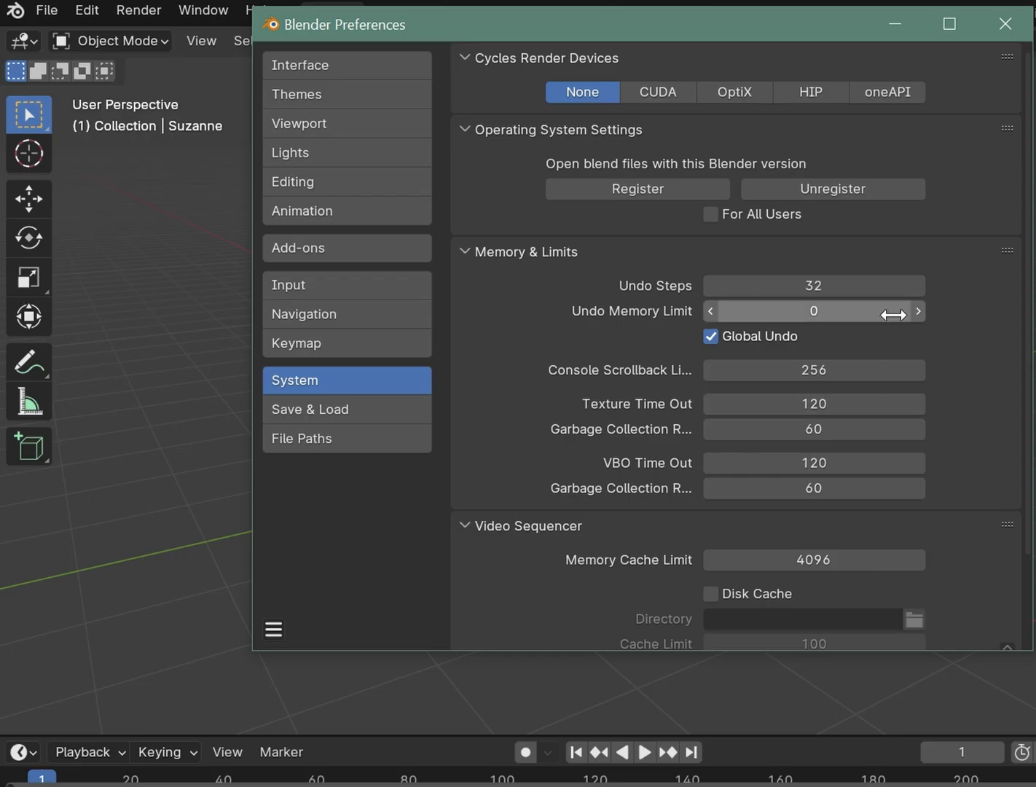
{"action": "left_click", "coordinate": [1006, 23]}
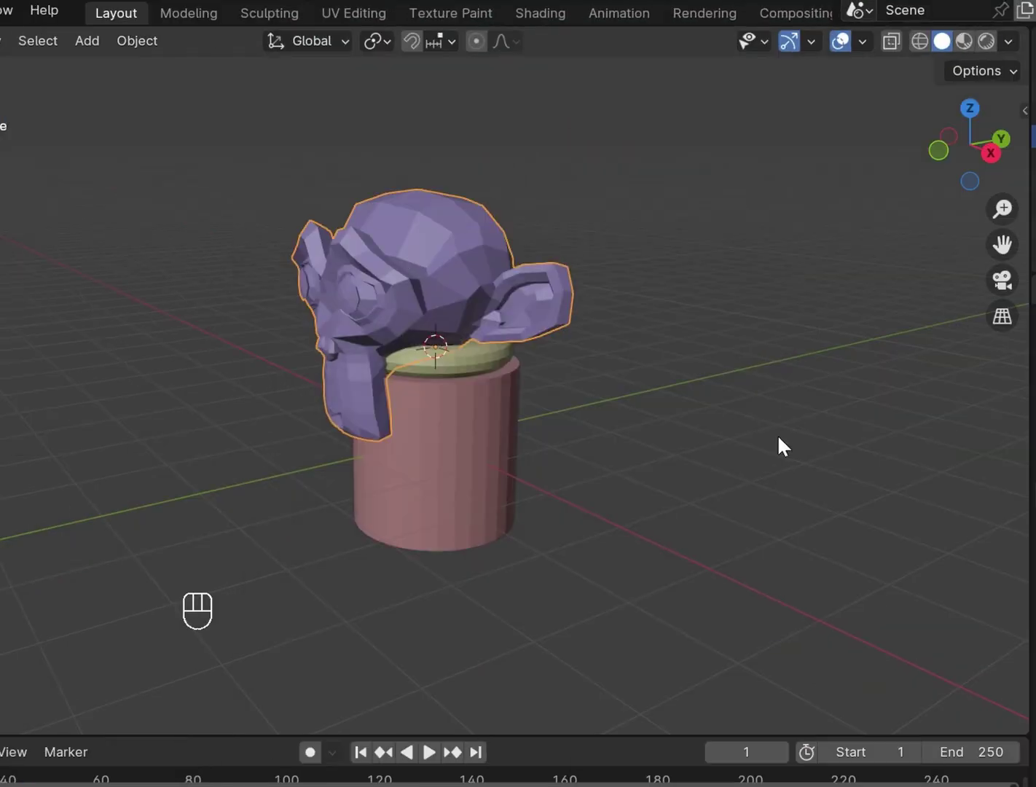
Rotate the monkey head about the global Z axis and set the rotation angle to 30°.
{"action": "left_click_drag", "start_coordinate": [777, 439], "coordinate": [698, 376], "text": "alt"}
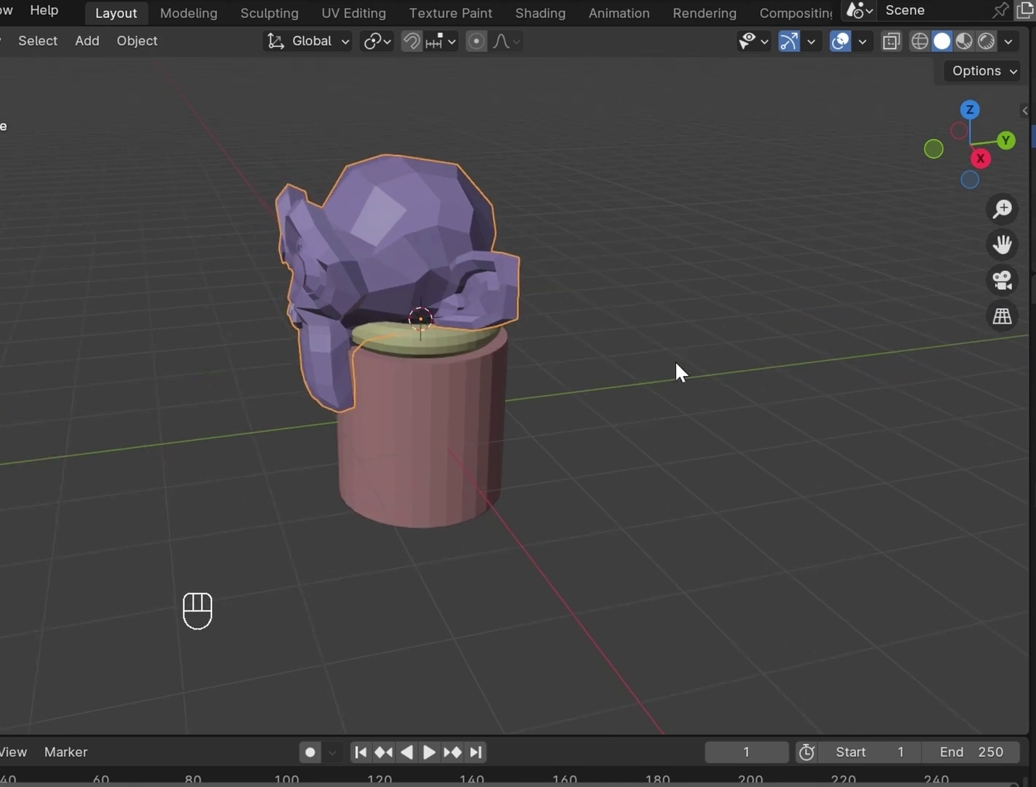
{"action": "left_click_drag", "start_coordinate": [590, 392], "coordinate": [837, 365], "text": "alt"}
{"action": "left_click_drag", "start_coordinate": [731, 382], "coordinate": [516, 353], "text": "alt+shift"}
{"action": "scroll", "coordinate": [691, 323], "scroll_direction": "down", "scroll_amount": 3}
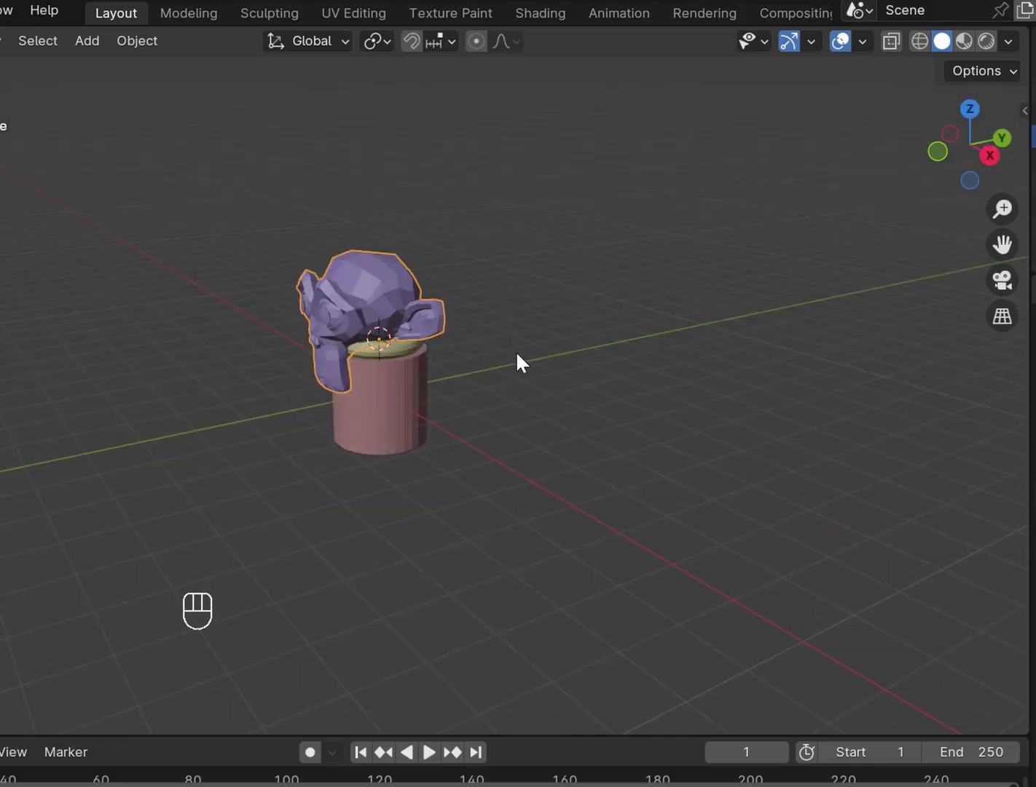
{"action": "key", "text": "r"}
{"action": "key", "text": "z"}
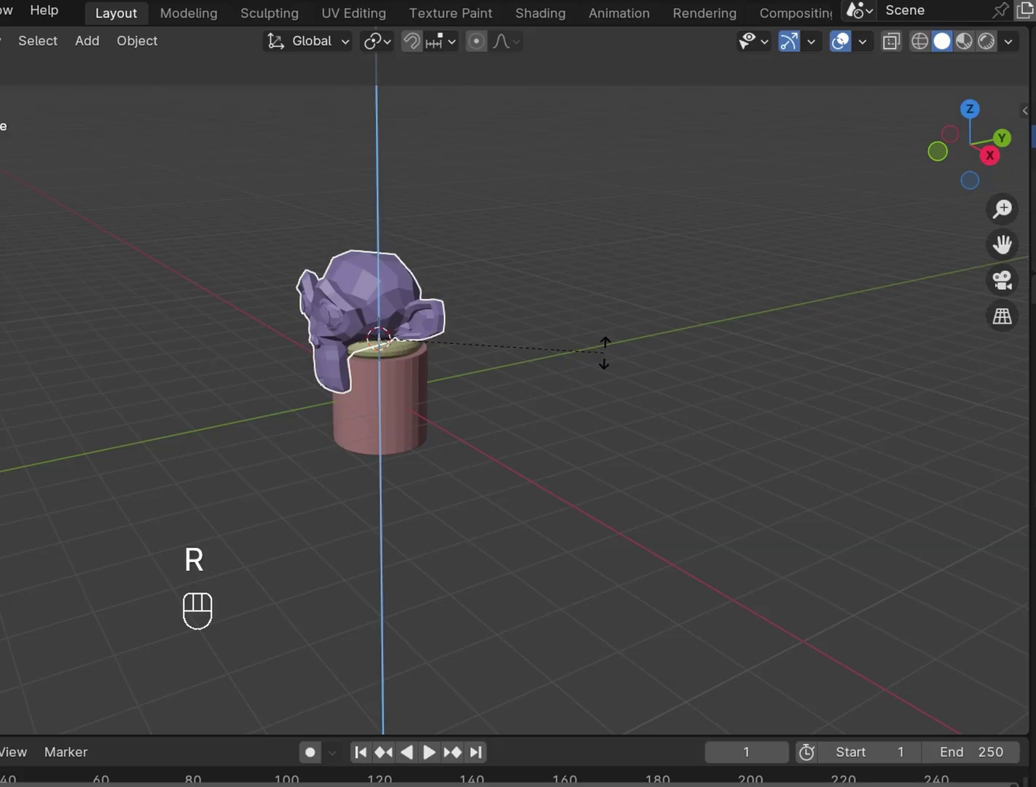
{"action": "left_click", "coordinate": [594, 254]}
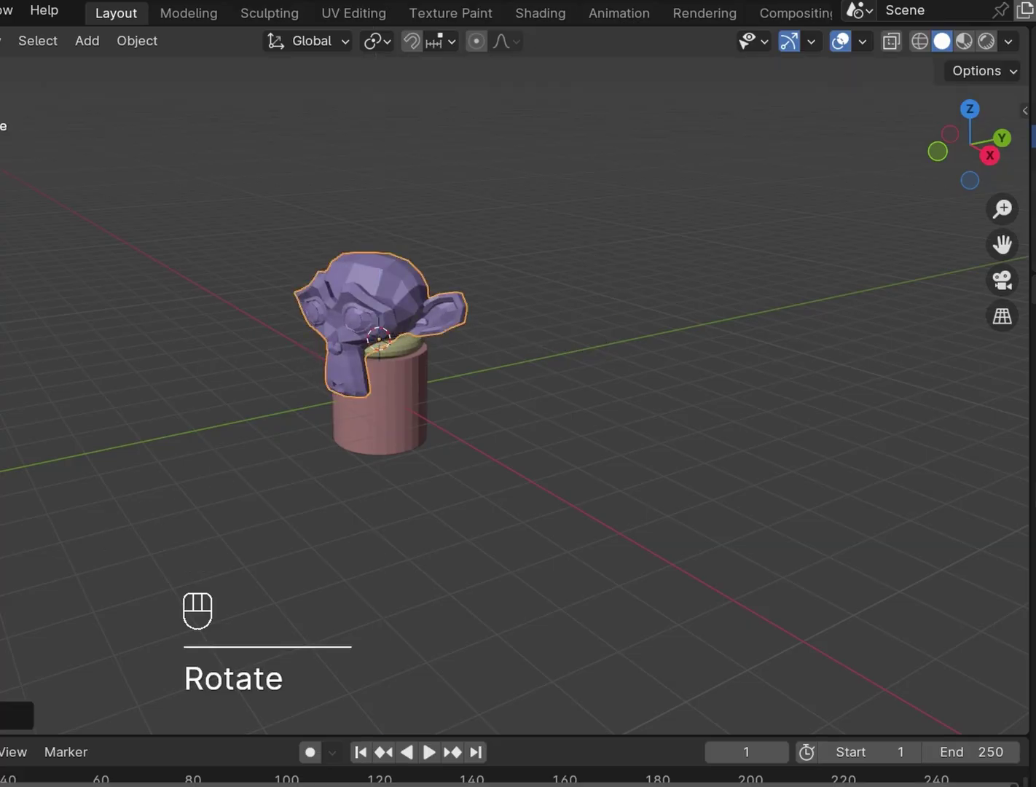
{"action": "left_click", "coordinate": [4, 715]}
{"action": "left_click", "coordinate": [37, 608]}
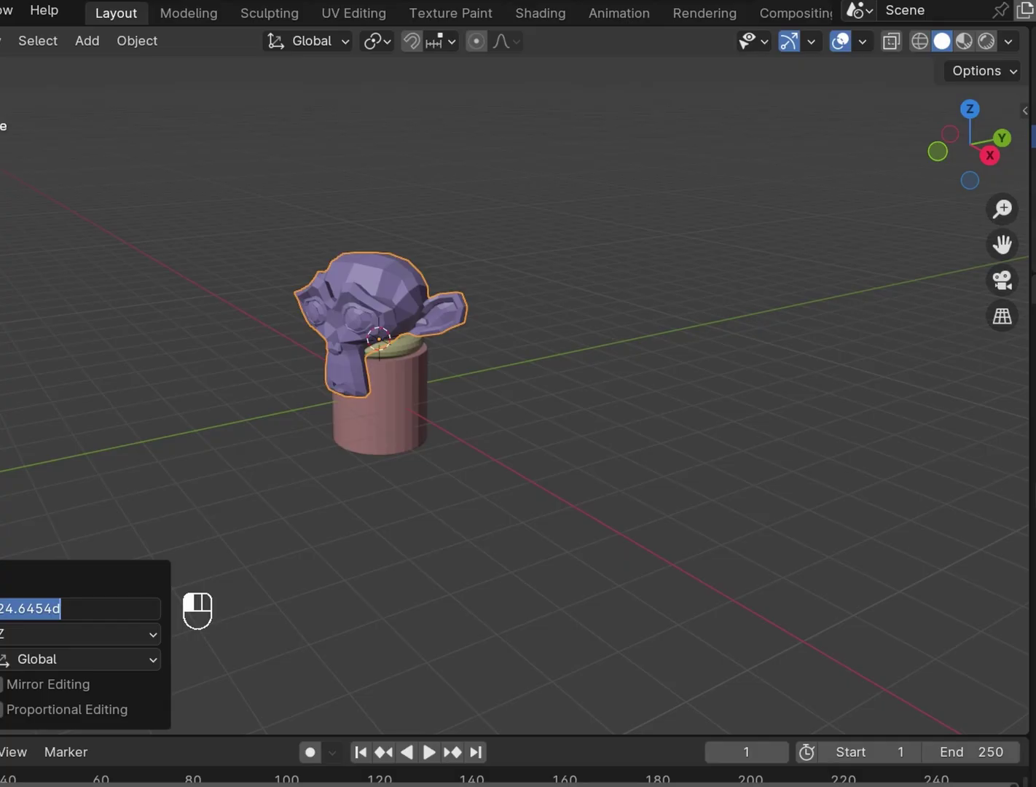
{"action": "type", "text": "30"}
{"action": "key", "text": "Return"}
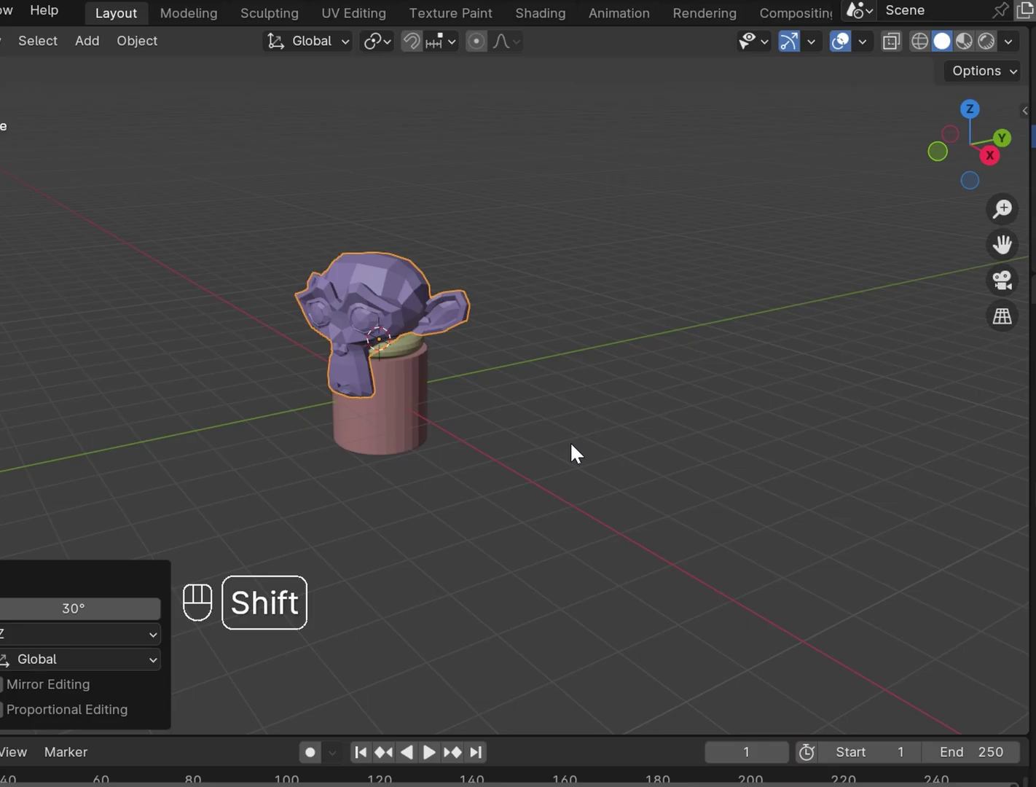
Repeat the last 30° rotation four times up to 150° in Z, with the monkey head's transform values shown.
{"action": "key", "text": "shift+r"}
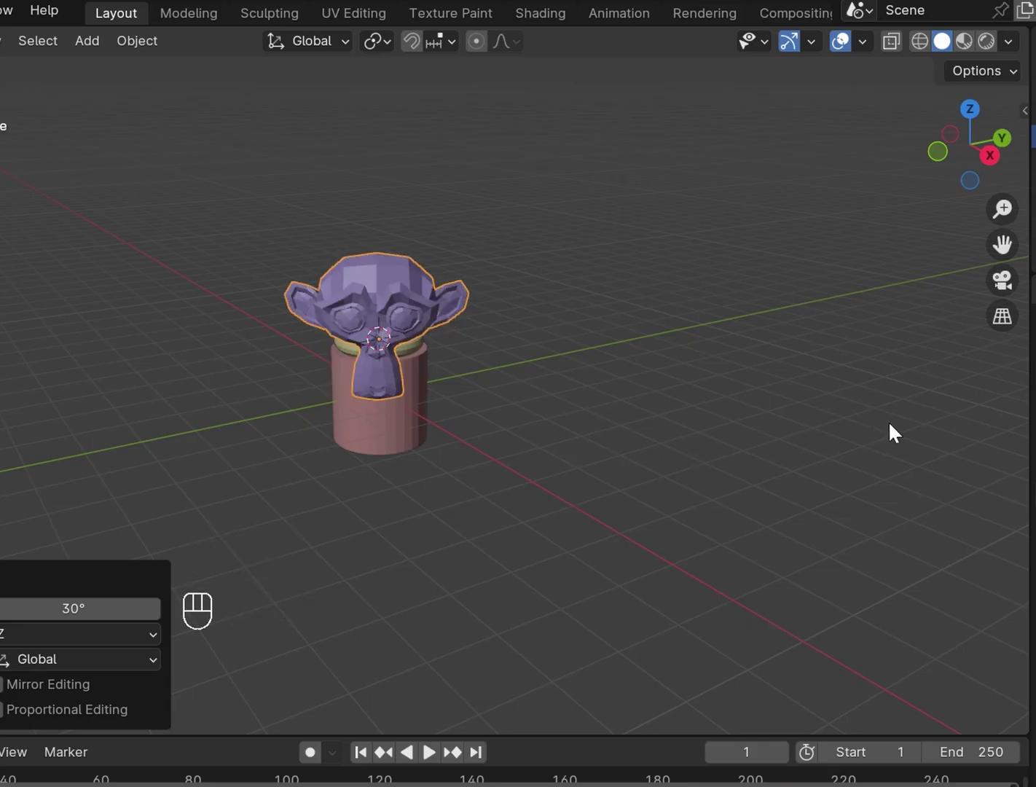
{"action": "key", "text": "n"}
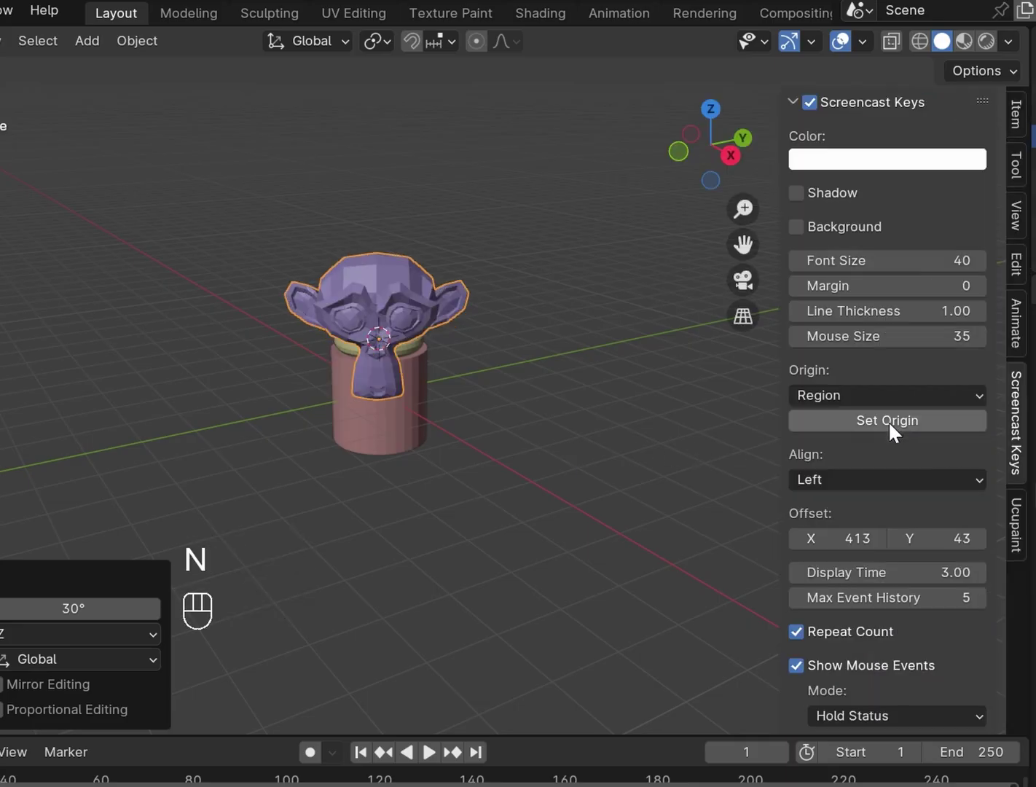
{"action": "left_click", "coordinate": [1017, 117]}
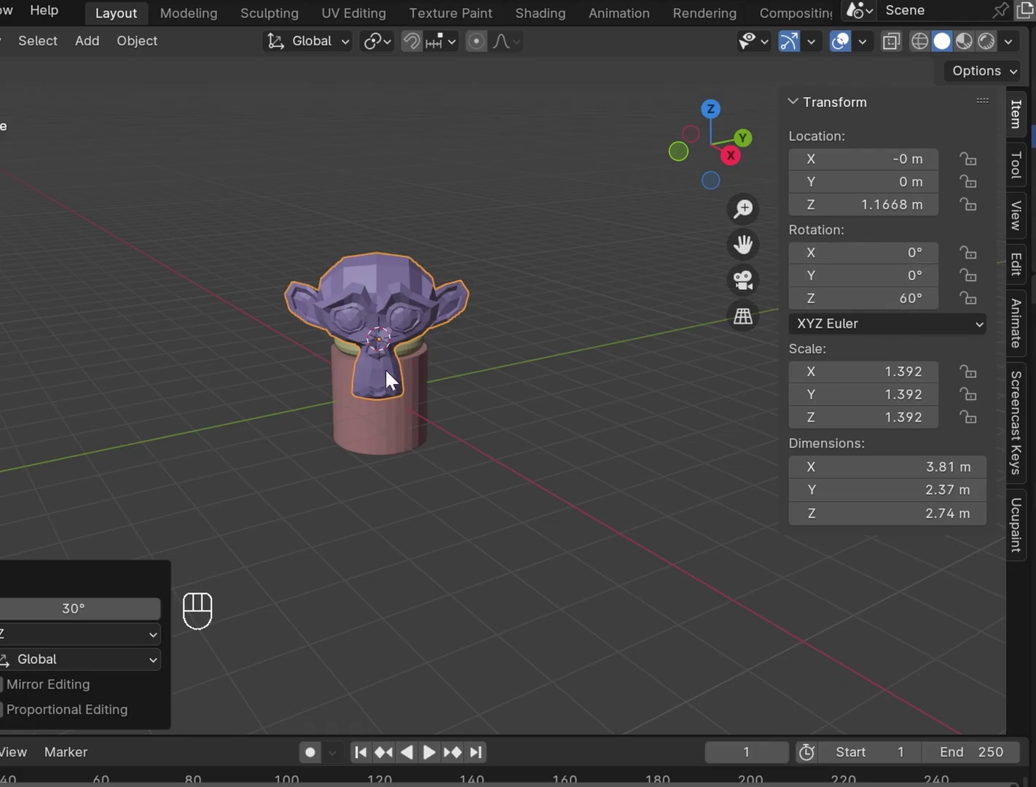
{"action": "key", "text": "shift"}
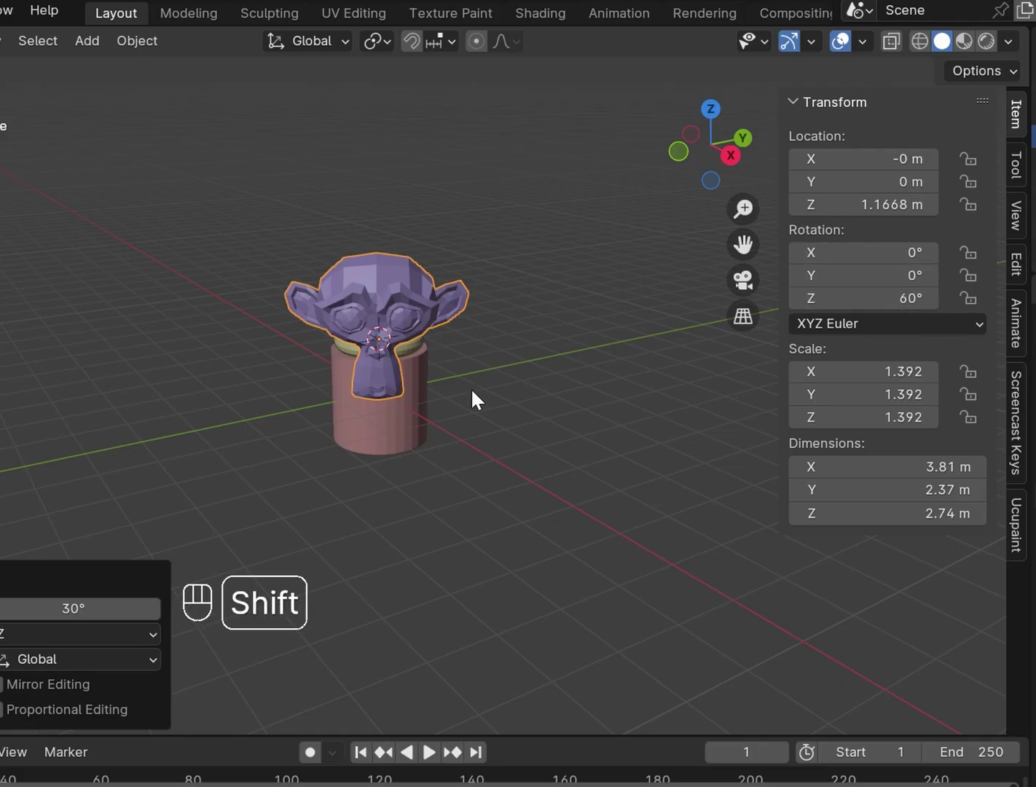
{"action": "key", "text": "shift+r"}
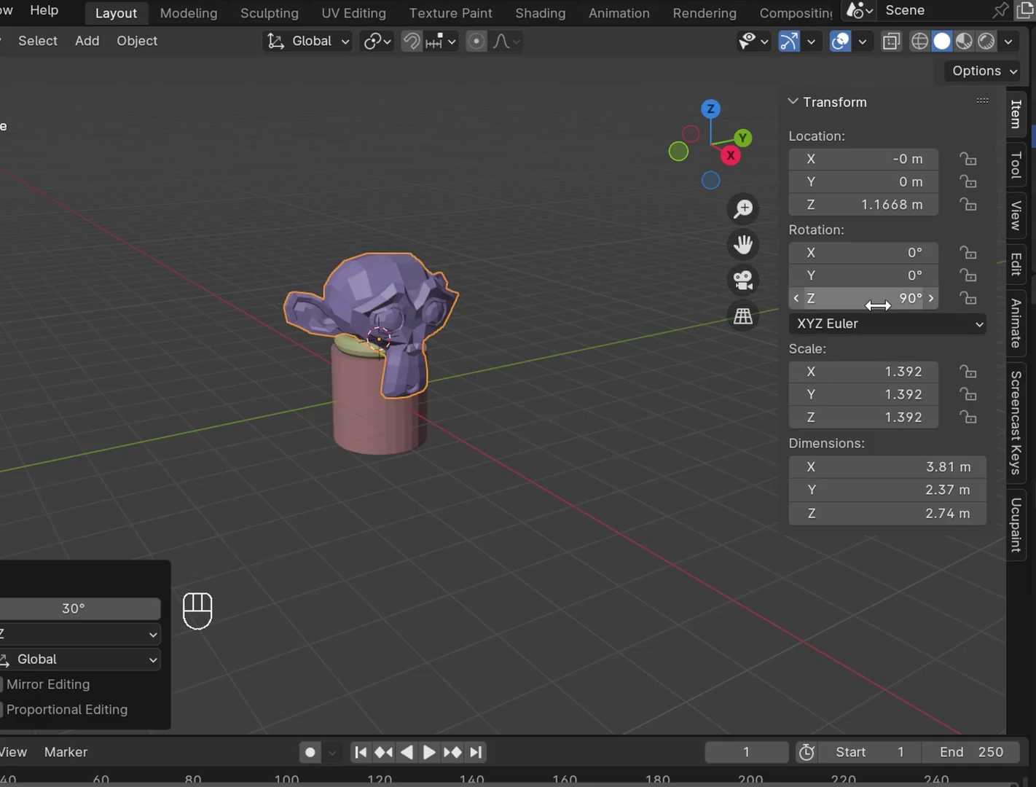
{"action": "key", "text": "shift+r"}
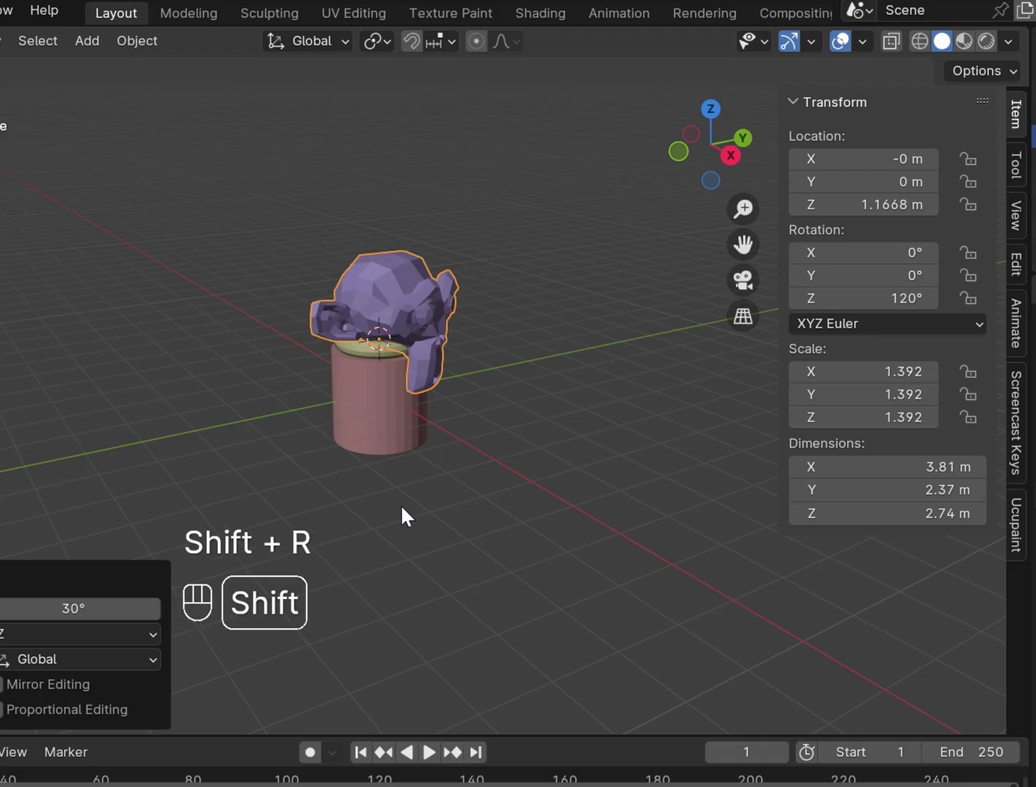
{"action": "key", "text": "shift+r"}
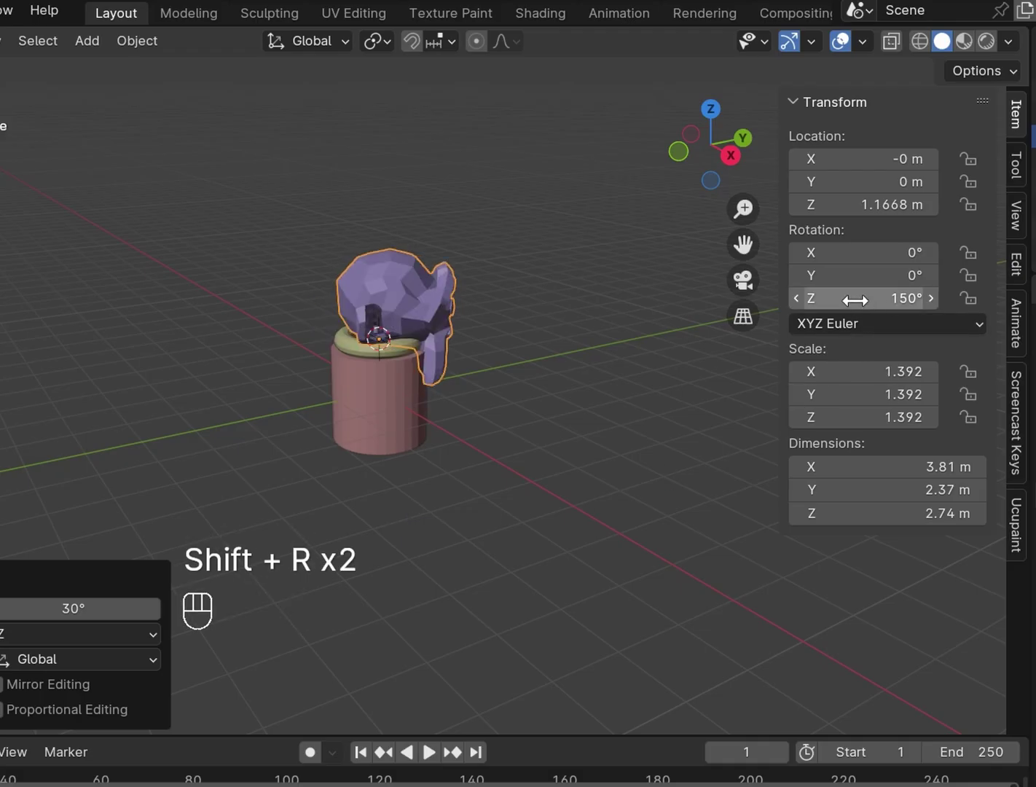
{"action": "left_click", "coordinate": [12, 575]}
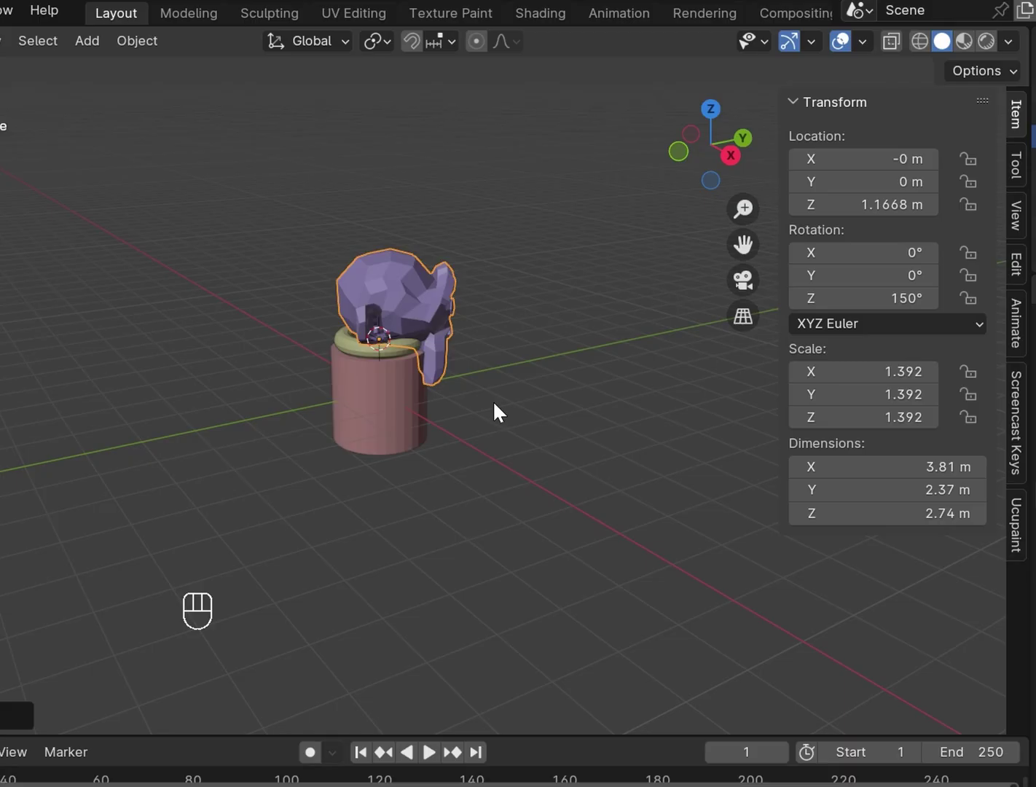
Scale the monkey head down uniformly to about 1.153, and repeat the resize once to about 0.955.
{"action": "key", "text": "s"}
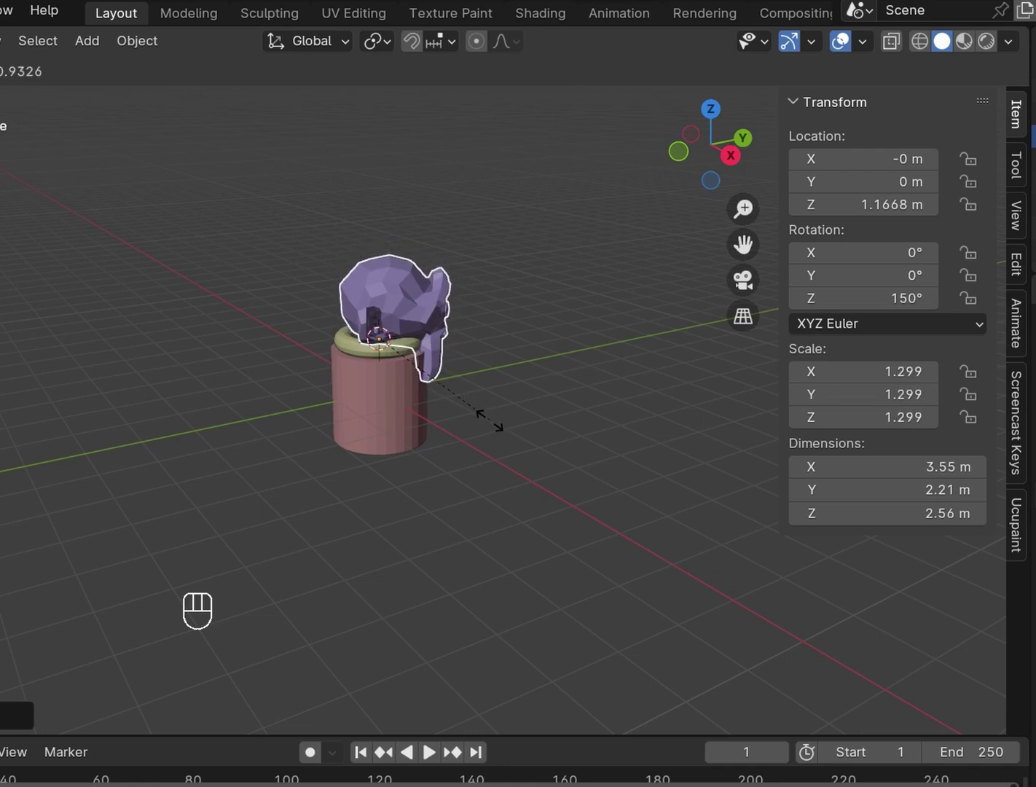
{"action": "left_click", "coordinate": [474, 418]}
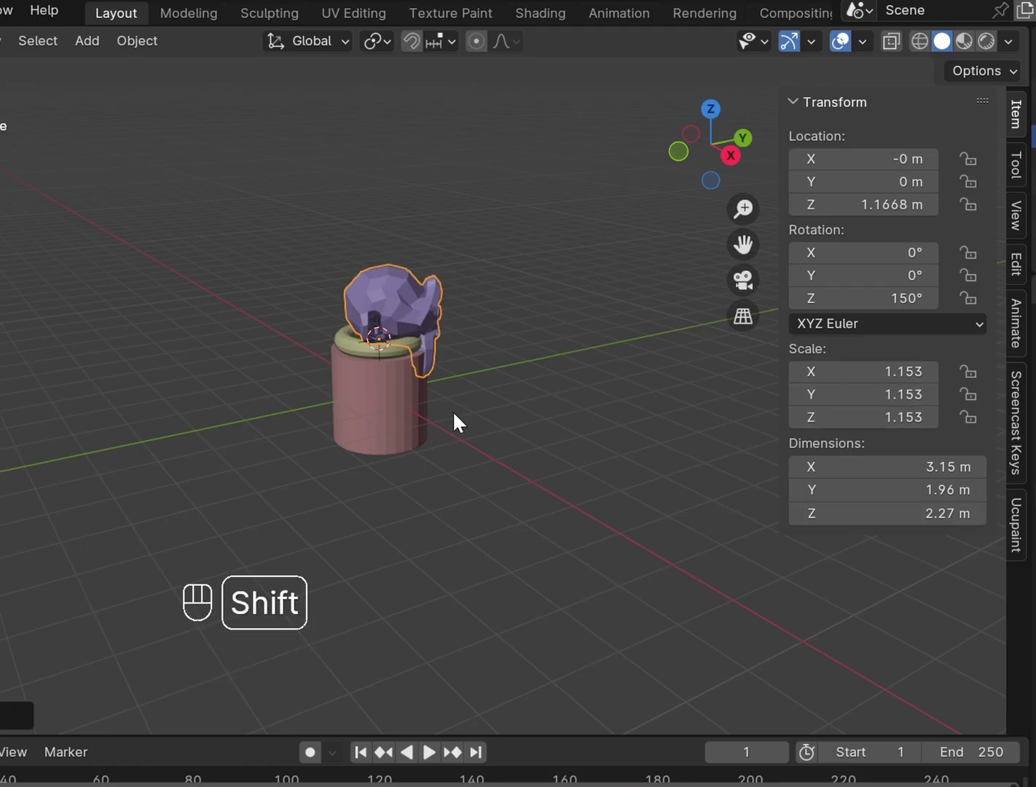
{"action": "key", "text": "shift+r"}
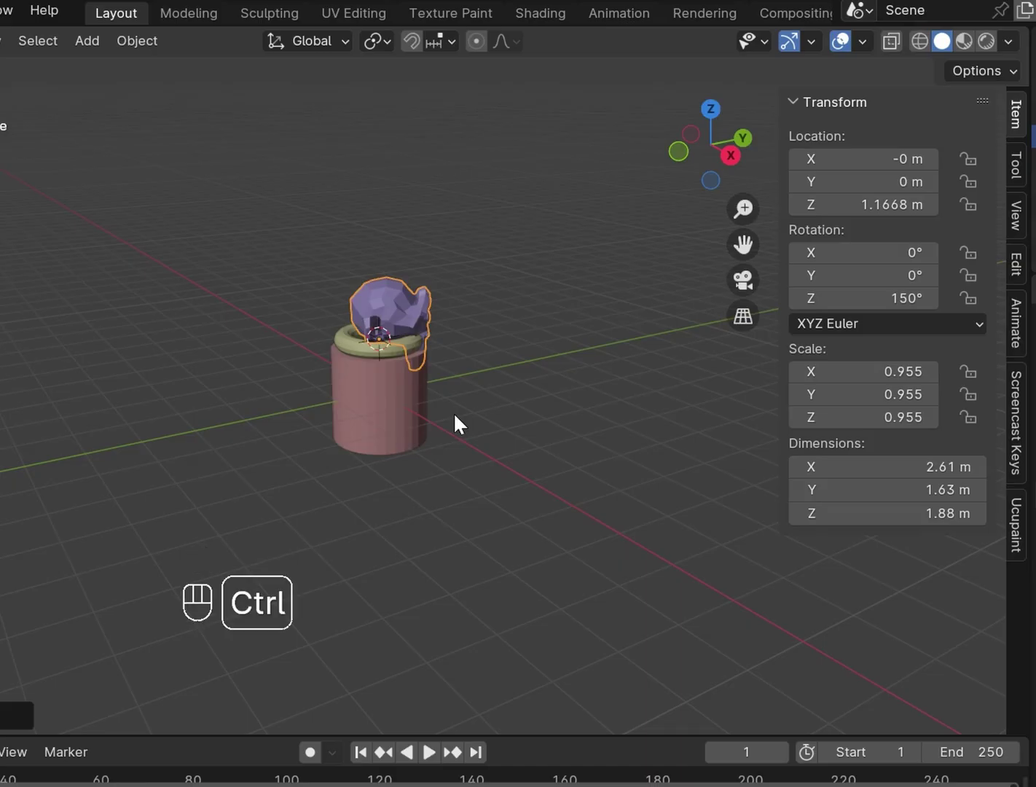
Undo both resizes and the last 30° rotation of the monkey head.
{"action": "key", "text": "ctrl+z"}
{"action": "key", "text": "ctrl+z"}
{"action": "key", "text": "ctrl+z"}
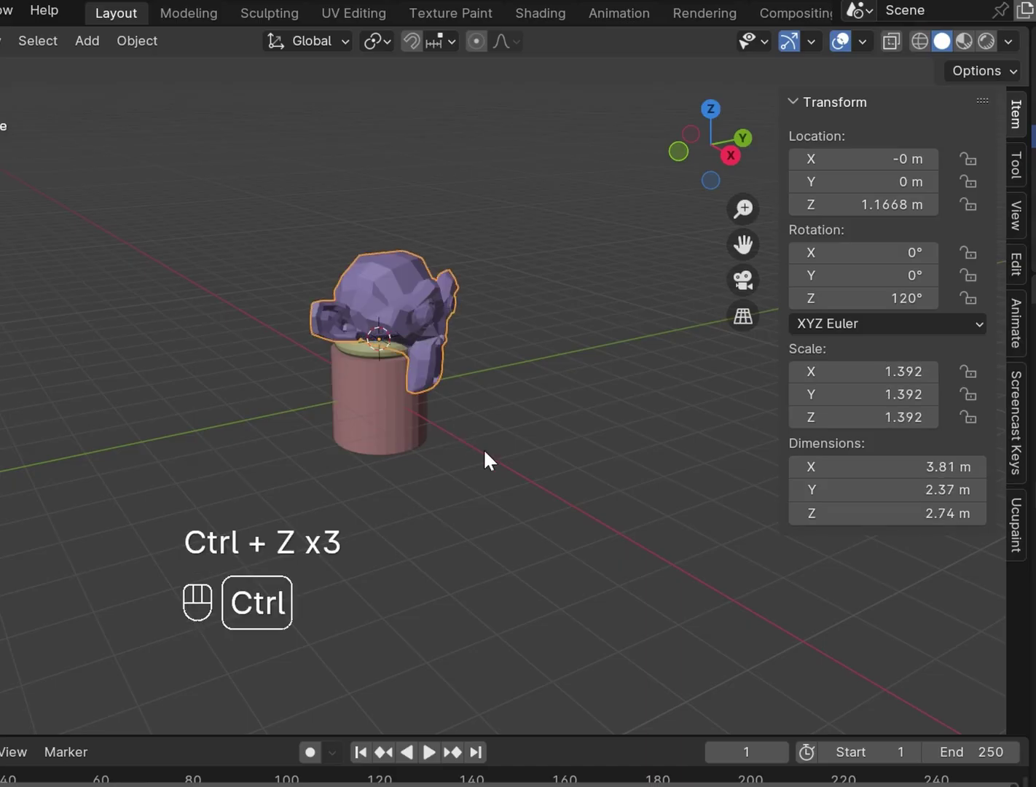
Scale the monkey head up uniformly to about 1.763.
{"action": "key", "text": "s"}
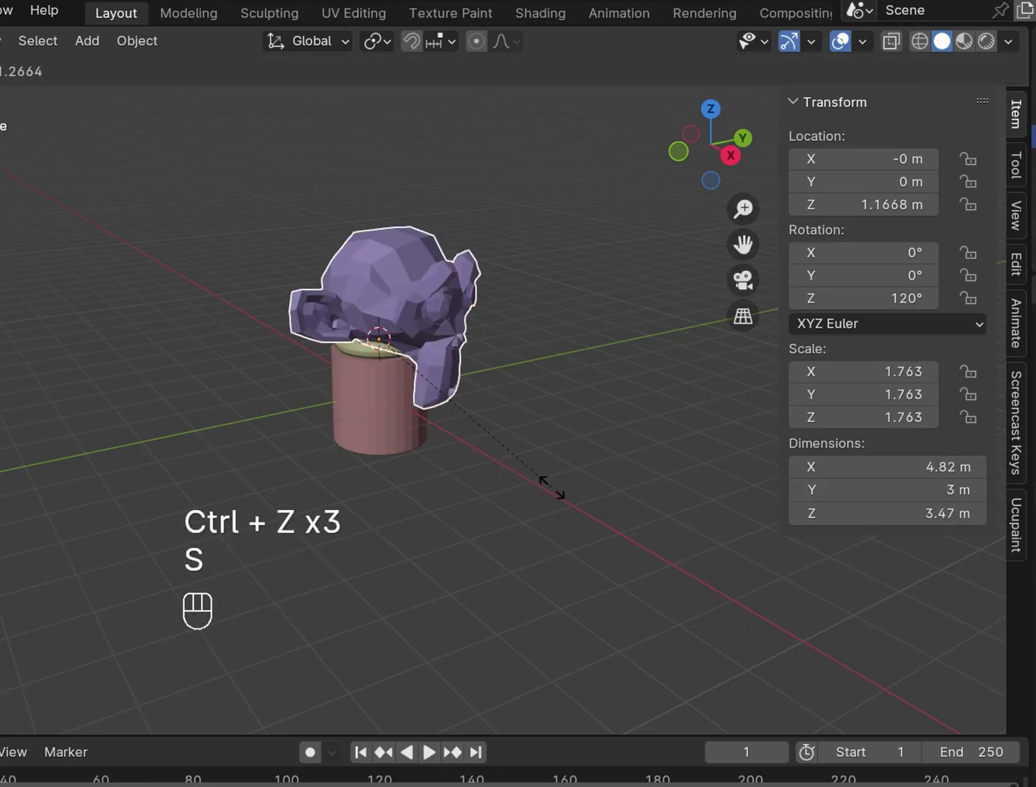
{"action": "left_click", "coordinate": [552, 484]}
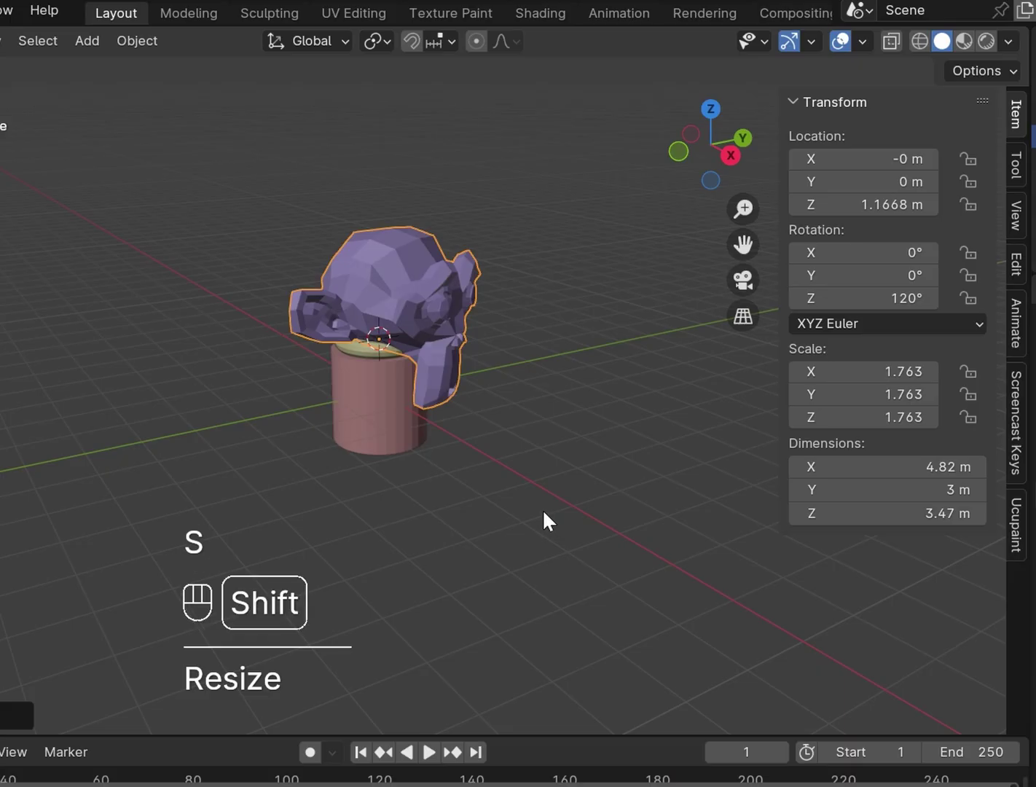
Repeat the last resize of the monkey head twice, up to a uniform scale of about 2.828.
{"action": "key", "text": "shift+r"}
{"action": "key", "text": "shift+r"}
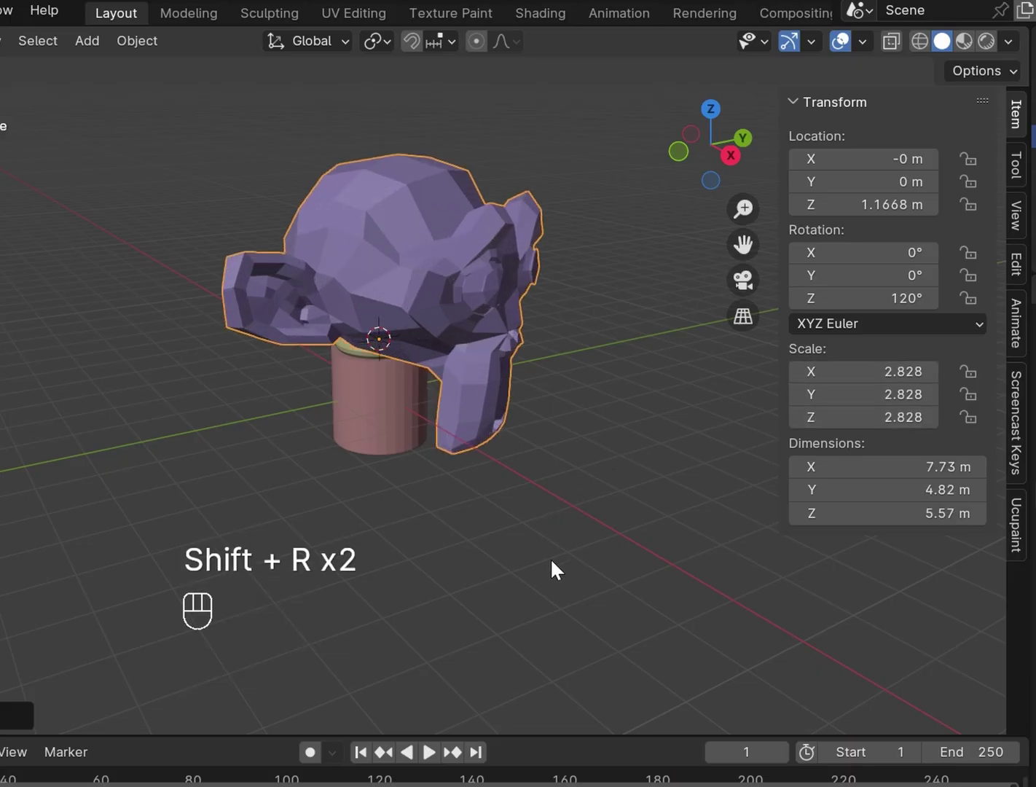
{"action": "left_click_drag", "start_coordinate": [629, 518], "coordinate": [173, 457], "text": "alt"}
Undo both repeated resizes of the monkey head and hide the transform values.
{"action": "key", "text": "ctrl+z"}
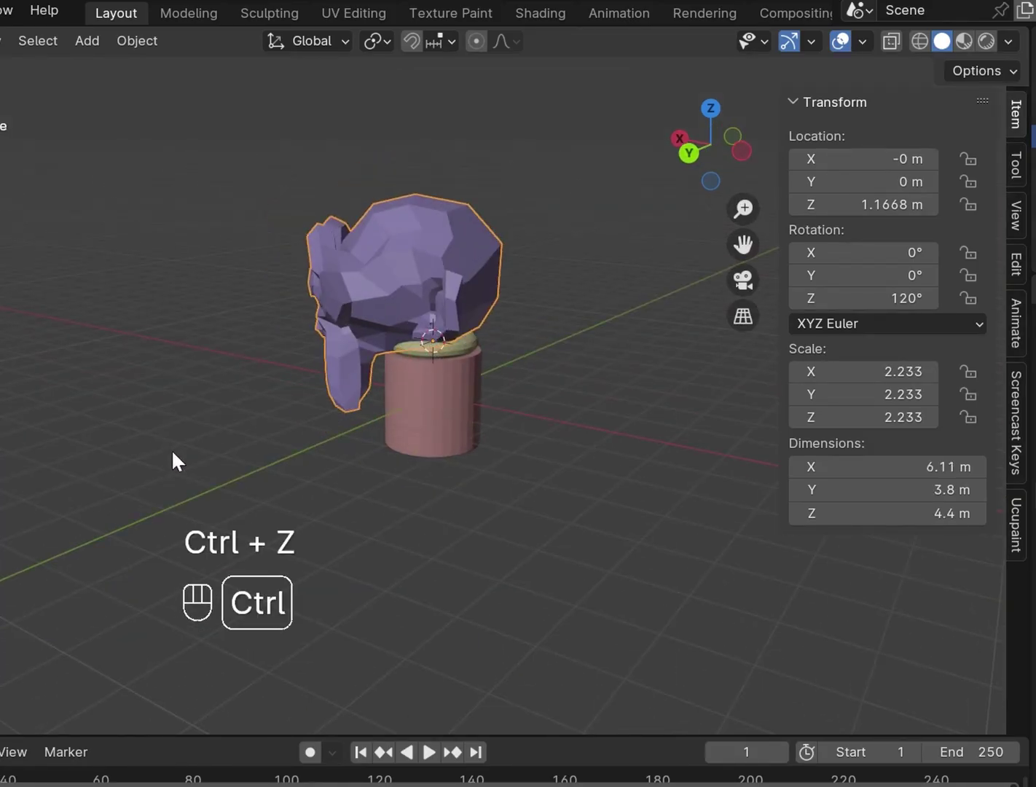
{"action": "key", "text": "ctrl+z"}
{"action": "left_click_drag", "start_coordinate": [270, 388], "coordinate": [434, 401], "text": "alt"}
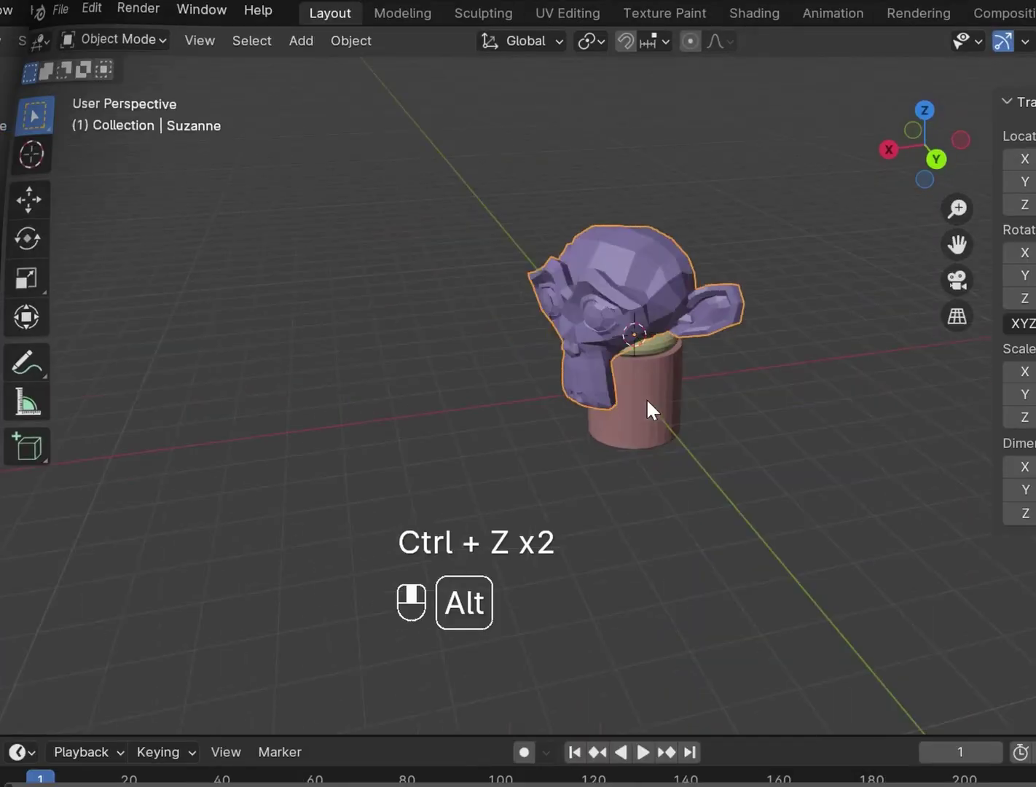
{"action": "key", "text": "n"}
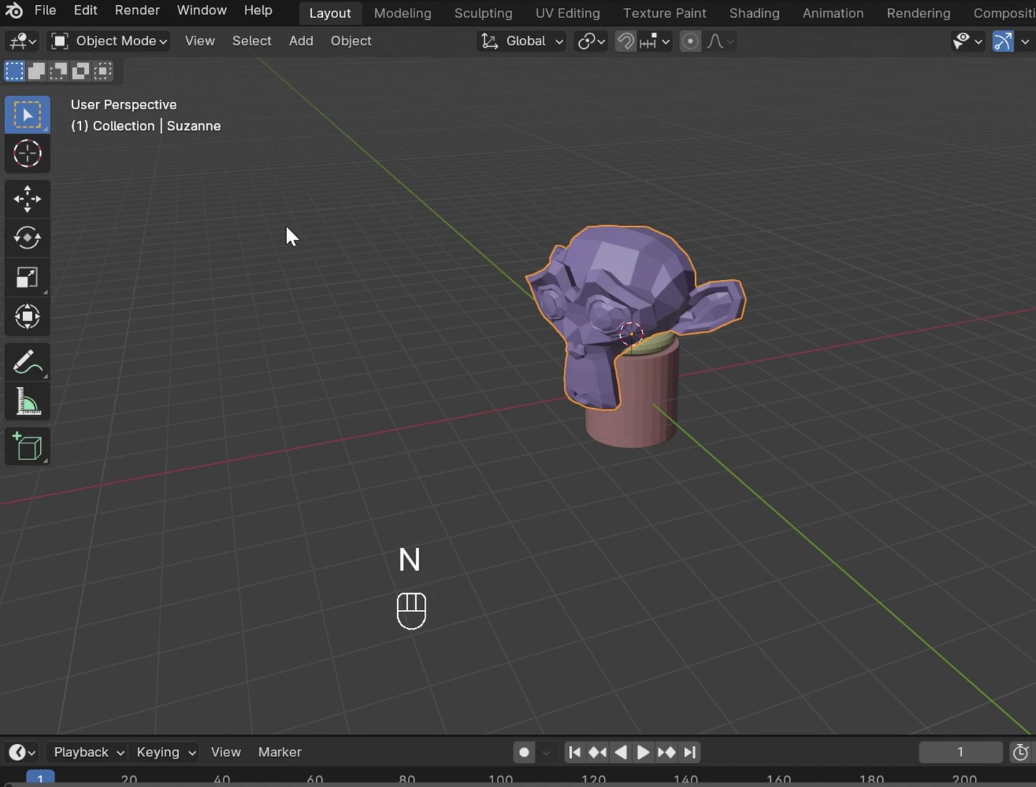
Scale the monkey head up uniformly over the torus and cylinder.
{"action": "left_click", "coordinate": [83, 11]}
{"action": "key", "text": "s"}
{"action": "left_click", "coordinate": [815, 350]}
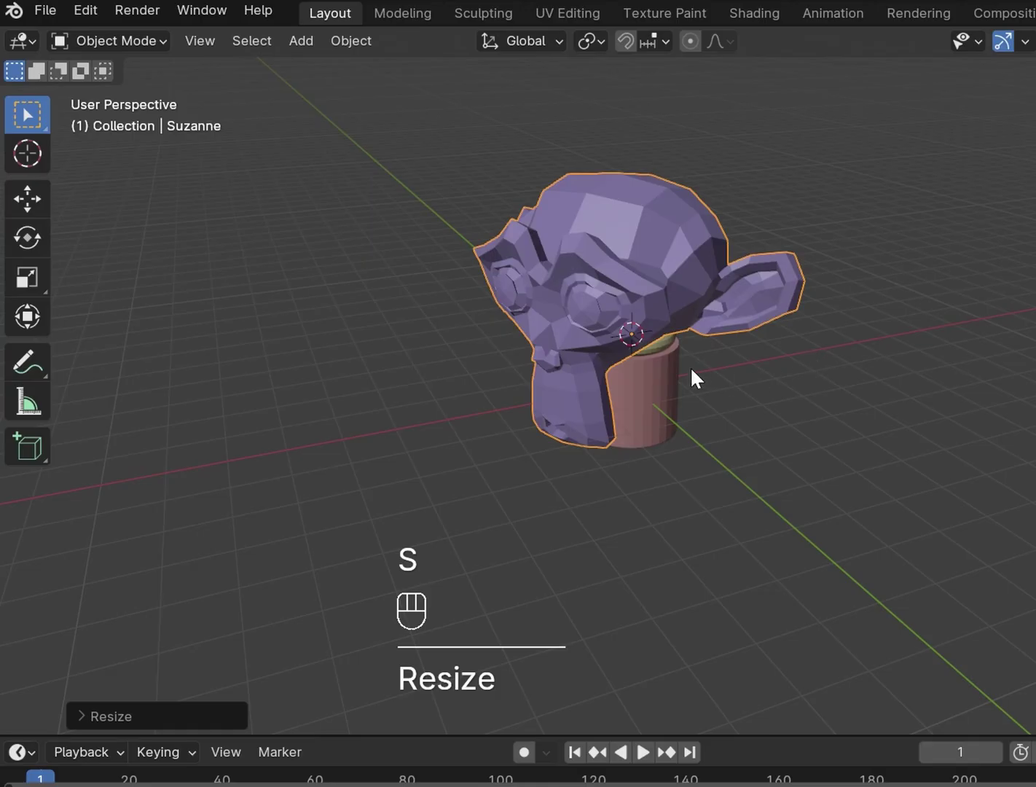
Select the cylinder and rotate it freehand about the global Z axis.
{"action": "left_click", "coordinate": [660, 398]}
{"action": "key", "text": "r"}
{"action": "key", "text": "z"}
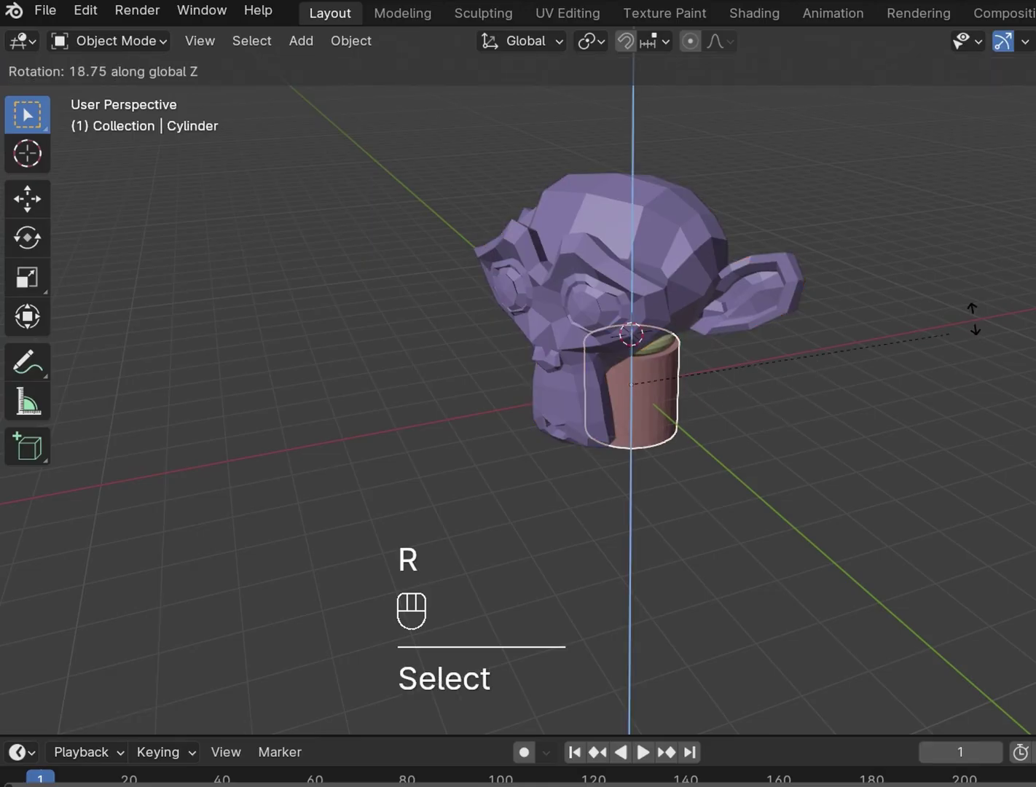
{"action": "left_click", "coordinate": [706, 362]}
Select the torus and rotate it freehand about the global Z axis.
{"action": "left_click", "coordinate": [666, 343]}
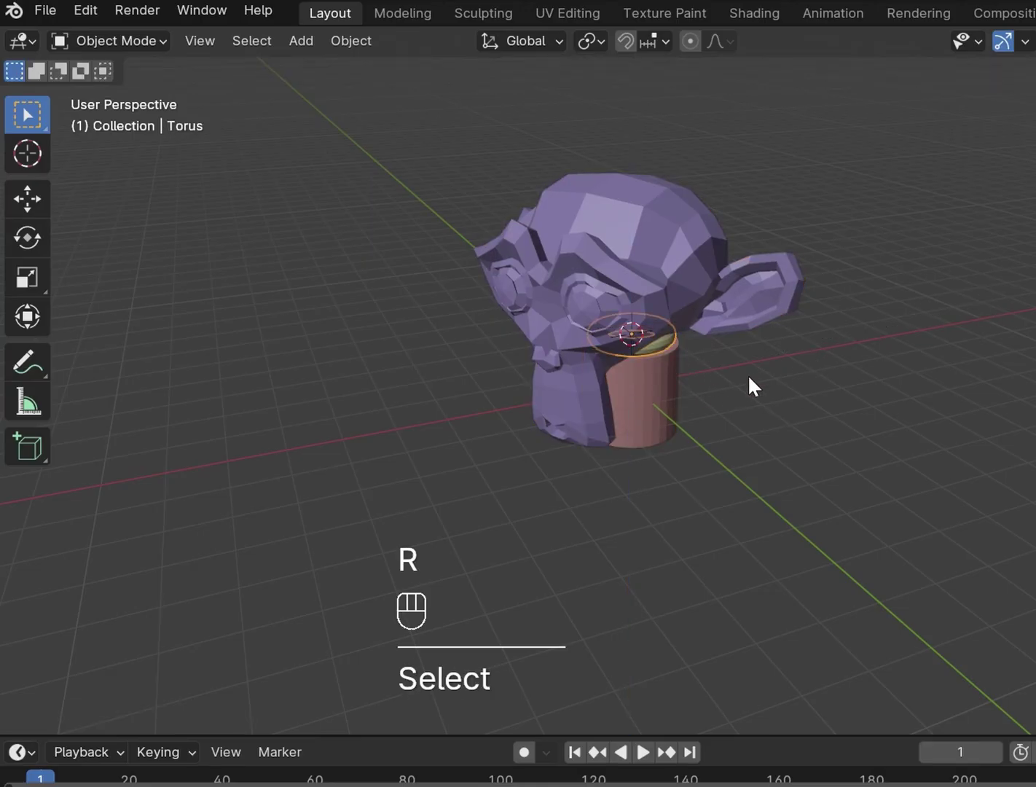
{"action": "key", "text": "r"}
{"action": "key", "text": "z"}
{"action": "left_click", "coordinate": [918, 316]}
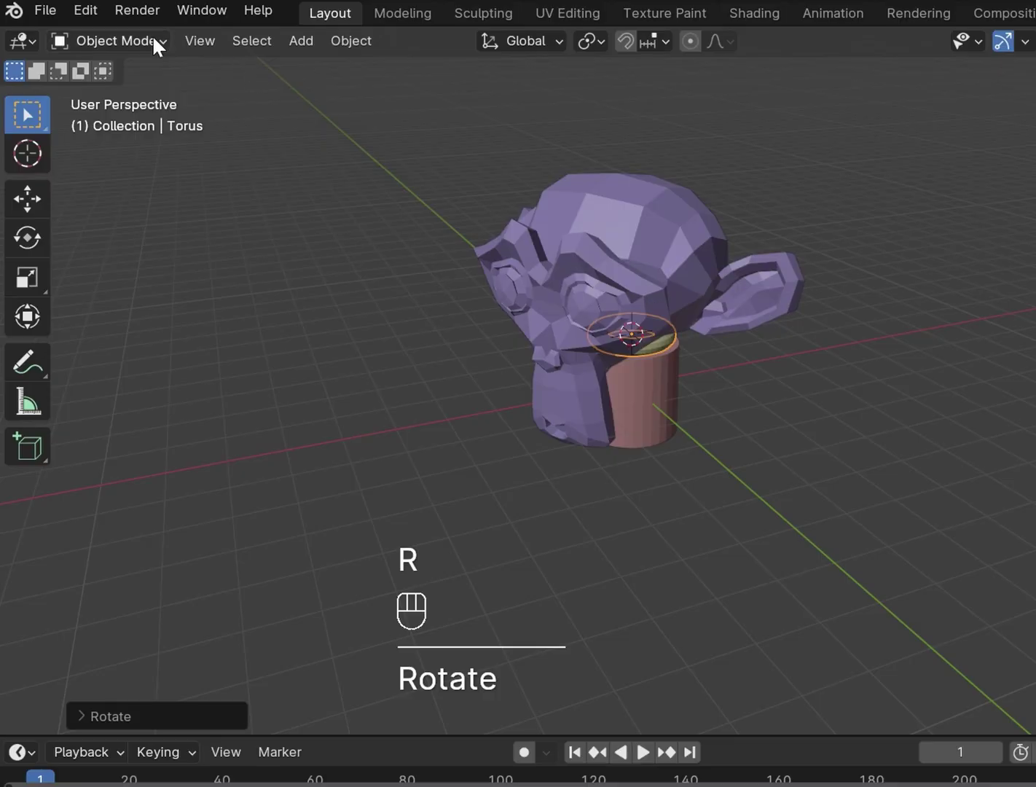
Examine the Repeat History list of recent transform operations.
{"action": "left_click", "coordinate": [91, 13]}
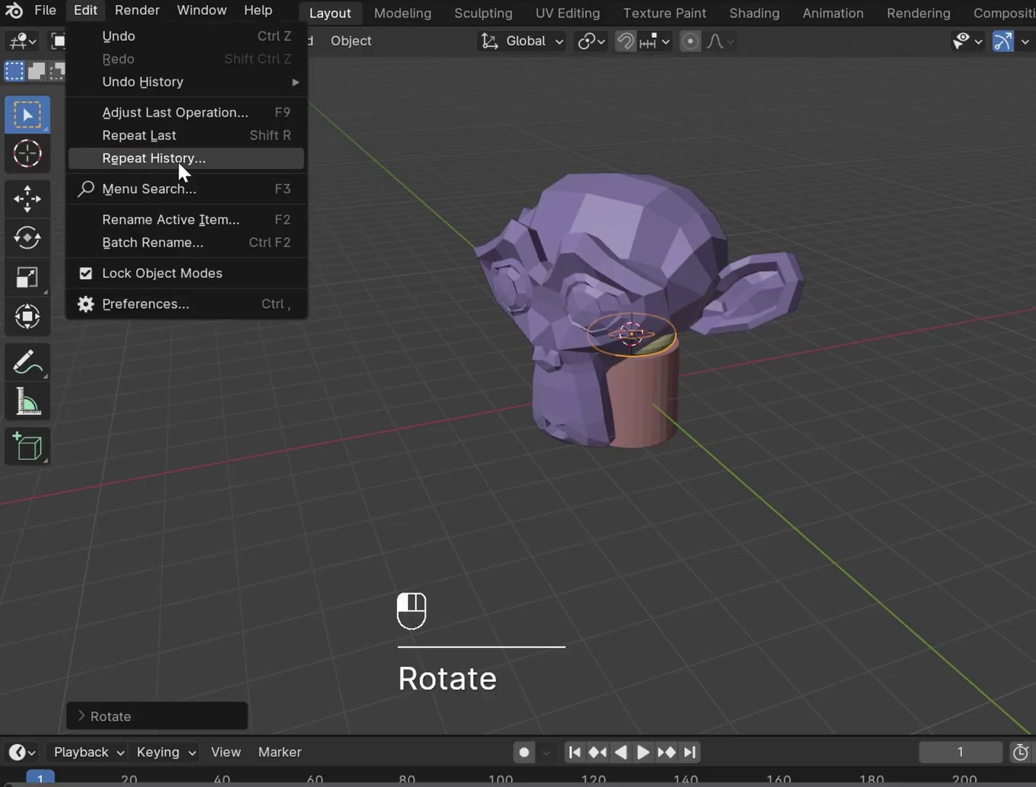
{"action": "left_click", "coordinate": [177, 158]}
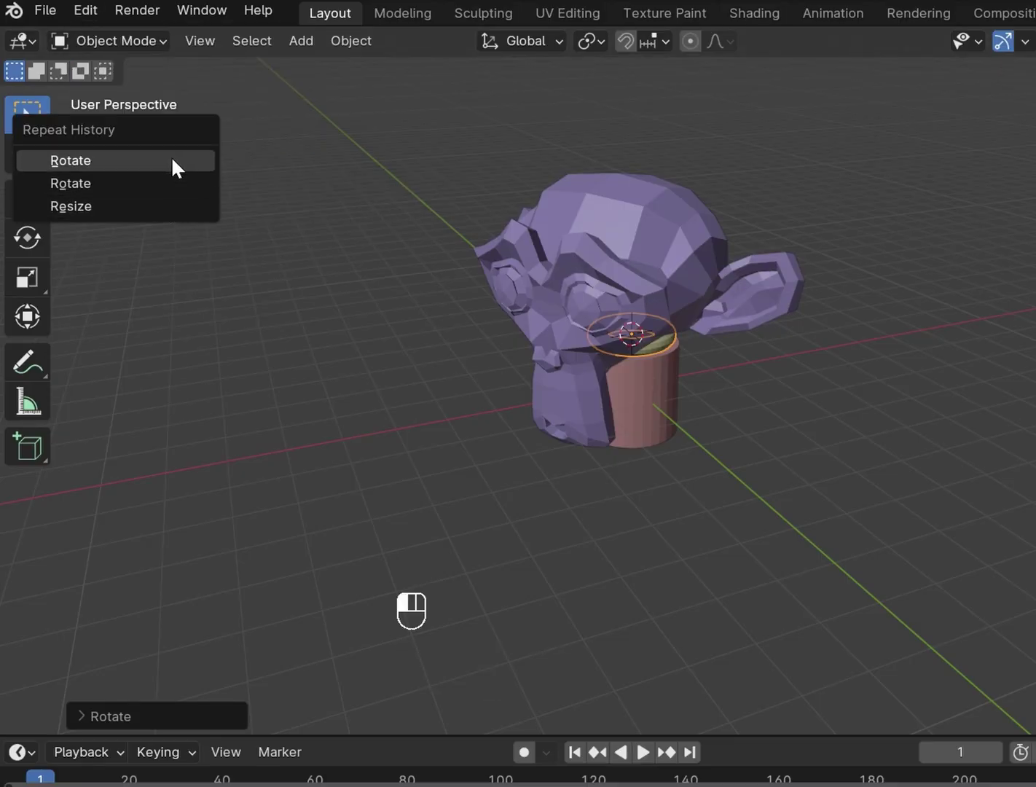
{"action": "left_click", "coordinate": [172, 160]}
Select the monkey head and scale it down uniformly to about 1.544.
{"action": "left_click", "coordinate": [703, 287]}
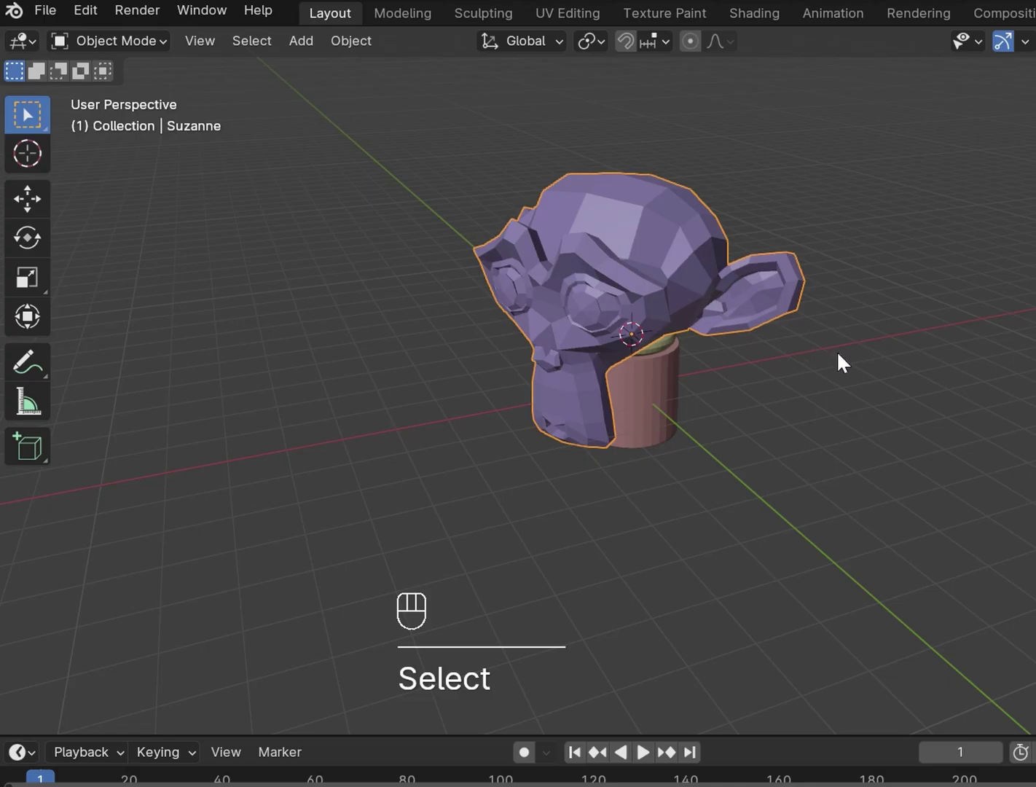
{"action": "key", "text": "s"}
{"action": "left_click", "coordinate": [760, 339]}
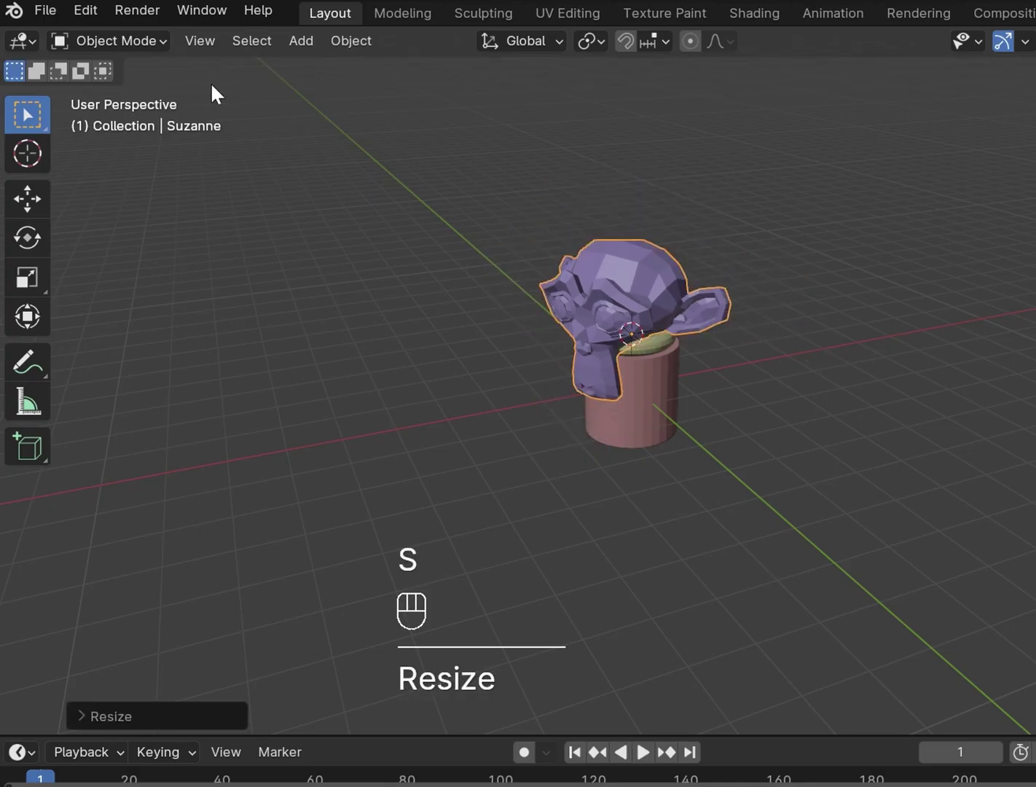
Apply the most recent Rotate from the Repeat History to the monkey head.
{"action": "left_click", "coordinate": [85, 11]}
{"action": "left_click", "coordinate": [185, 156]}
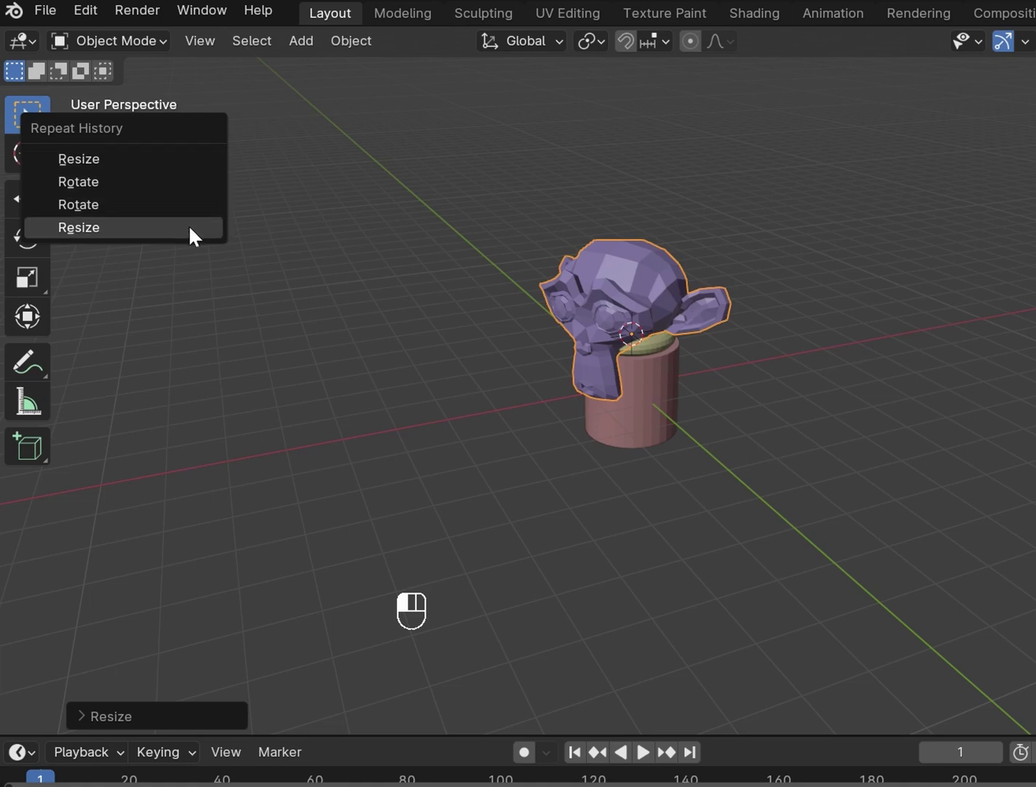
{"action": "left_click", "coordinate": [193, 180]}
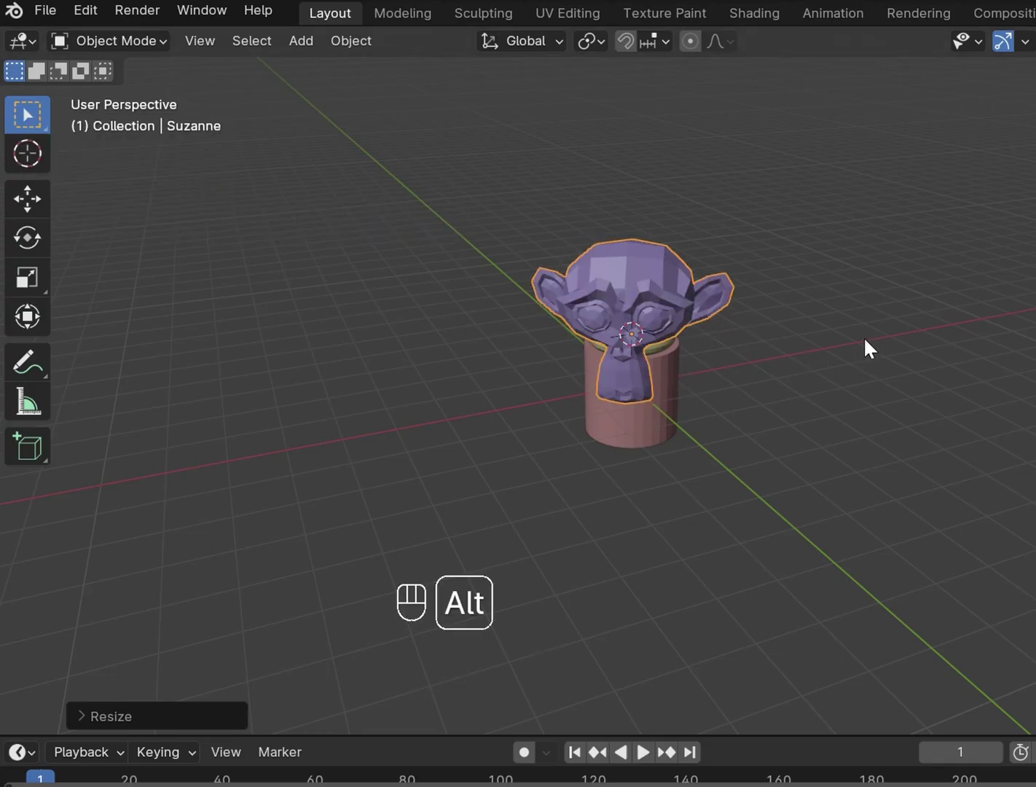
Show the transform values and scale the monkey head up uniformly to about 1.937.
{"action": "left_click_drag", "start_coordinate": [863, 336], "coordinate": [612, 304], "text": "alt"}
{"action": "scroll", "coordinate": [658, 339], "scroll_direction": "up", "scroll_amount": 4}
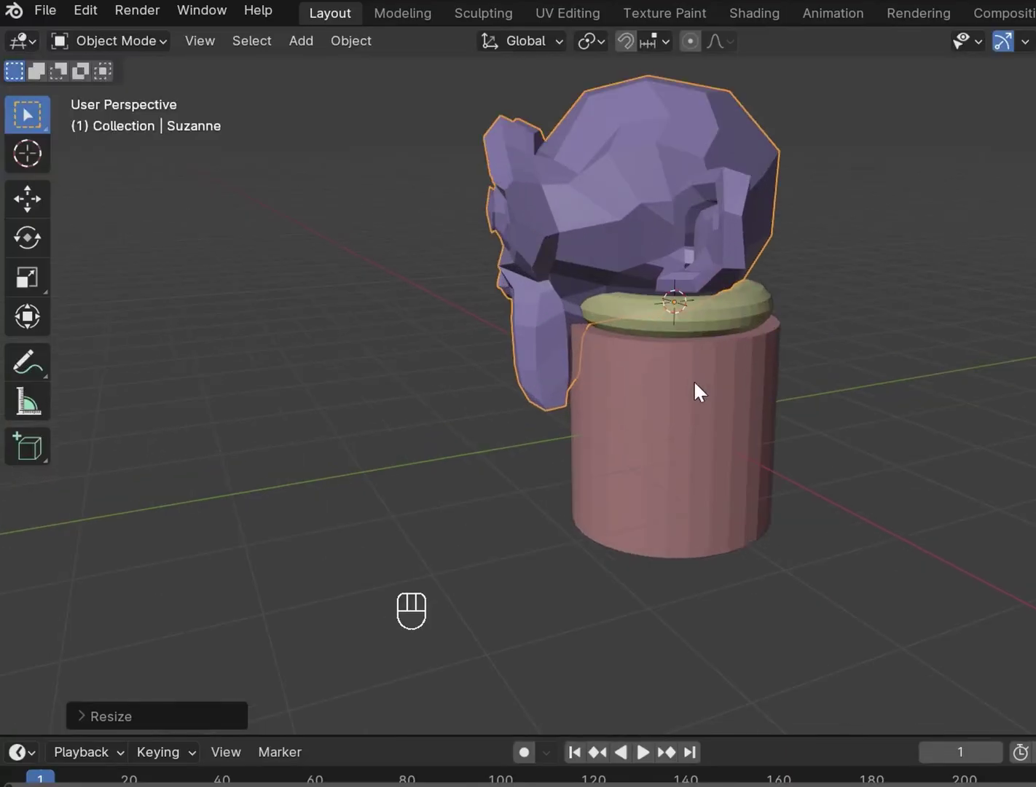
{"action": "left_click_drag", "start_coordinate": [694, 380], "coordinate": [838, 387], "text": "alt"}
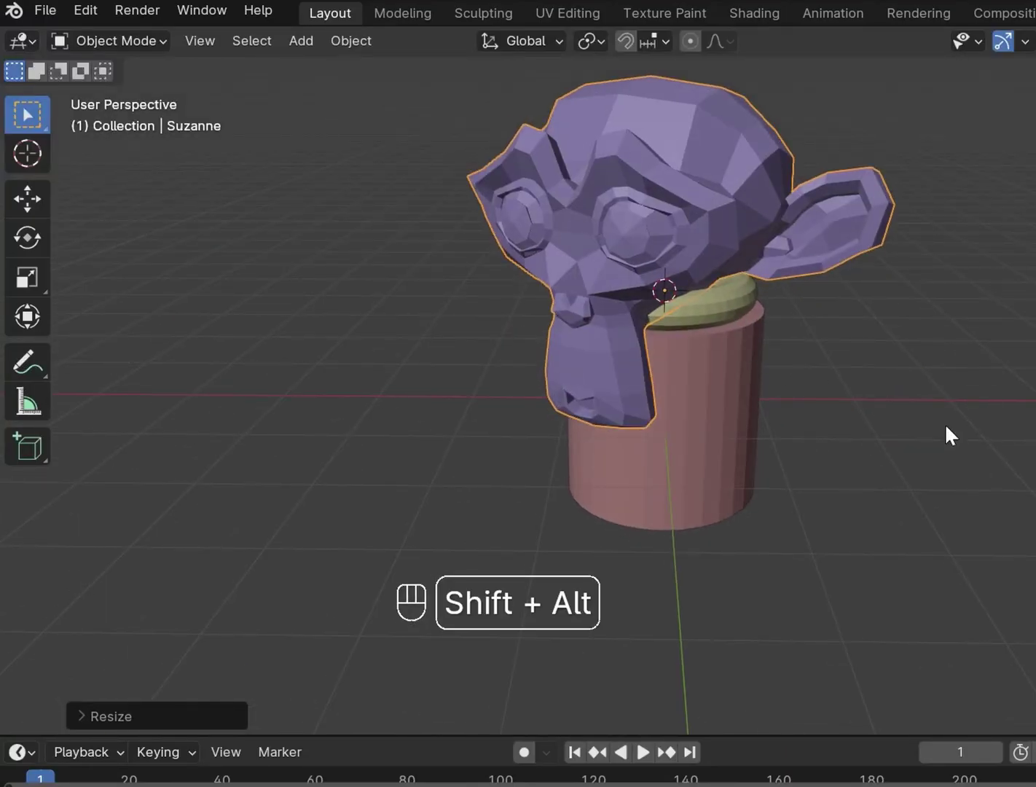
{"action": "left_click_drag", "start_coordinate": [944, 422], "coordinate": [918, 437], "text": "alt+shift"}
{"action": "scroll", "coordinate": [917, 437], "scroll_direction": "down", "scroll_amount": 1}
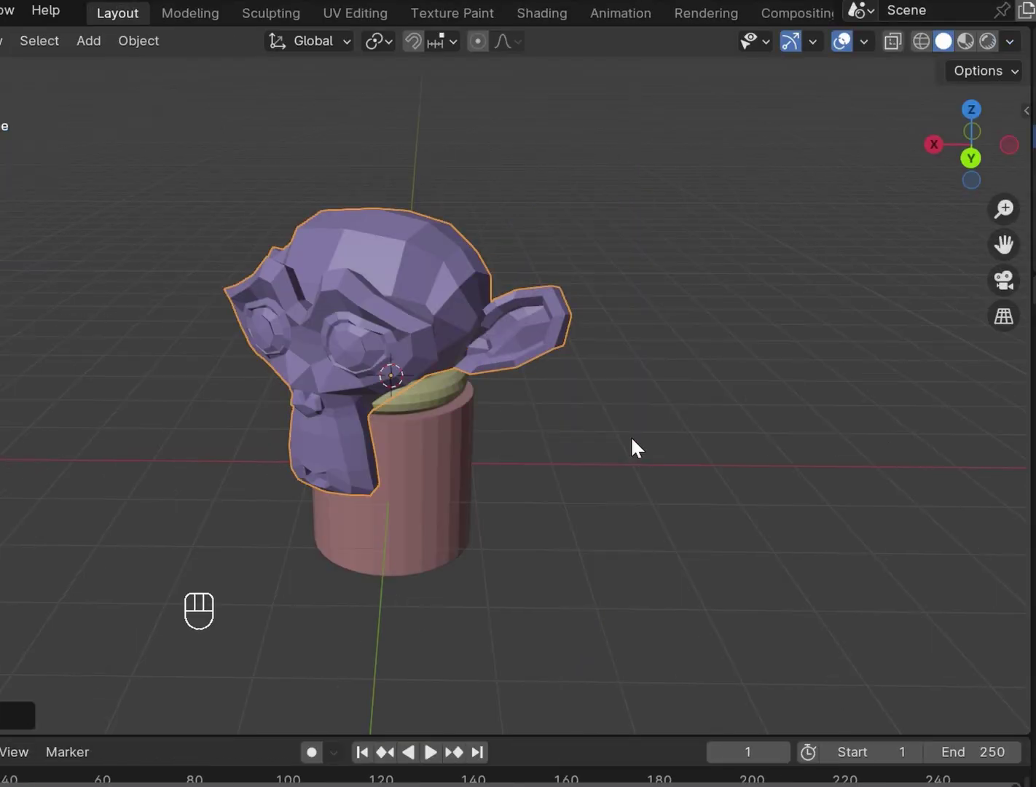
{"action": "key", "text": "n"}
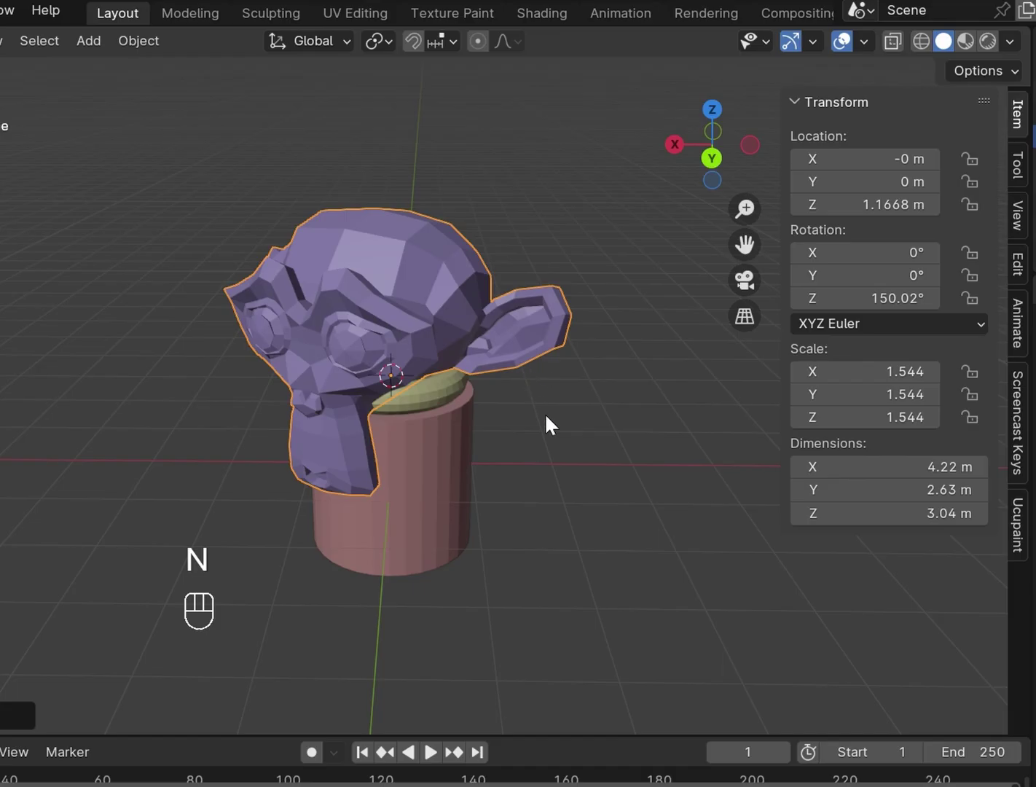
{"action": "key", "text": "s"}
{"action": "left_click", "coordinate": [626, 433]}
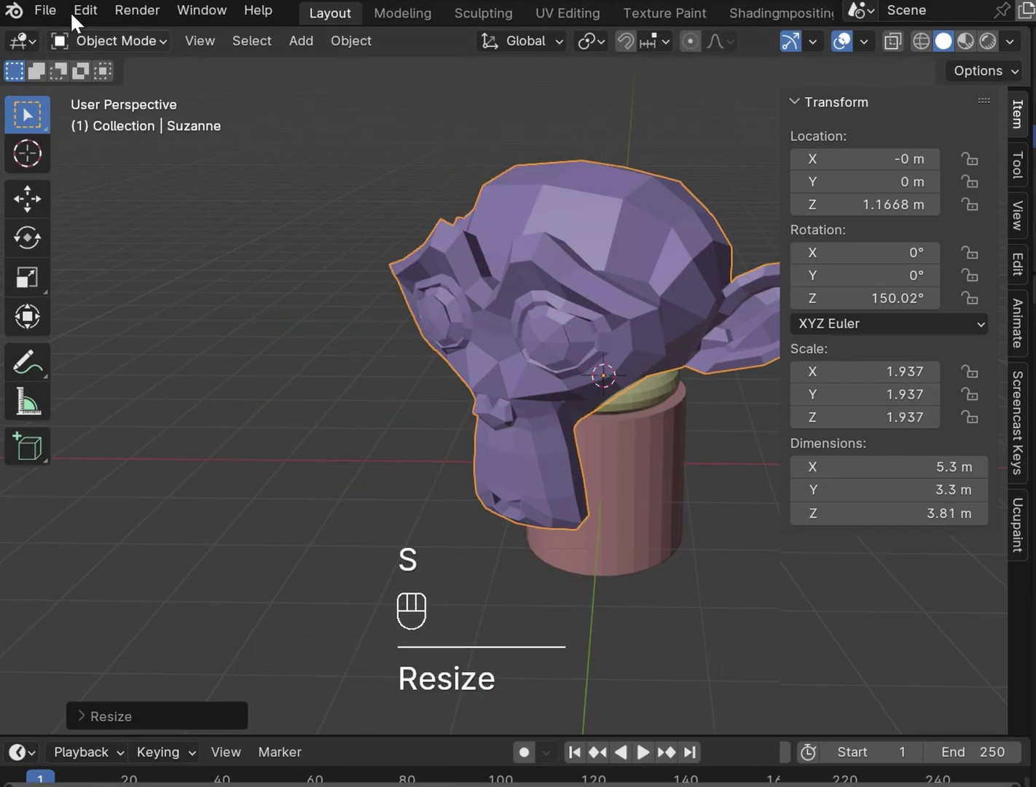
Apply the latest Rotate from the Repeat History to the monkey head again, up to about 180.05° in Z.
{"action": "left_click", "coordinate": [85, 12]}
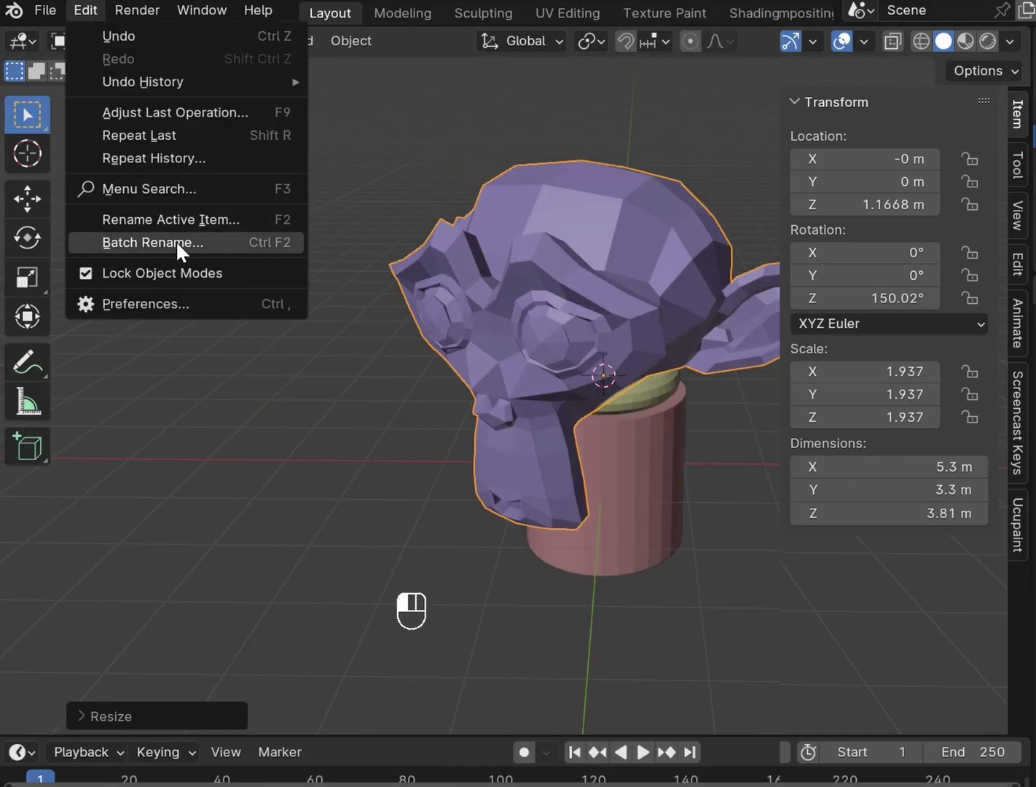
{"action": "left_click", "coordinate": [166, 164]}
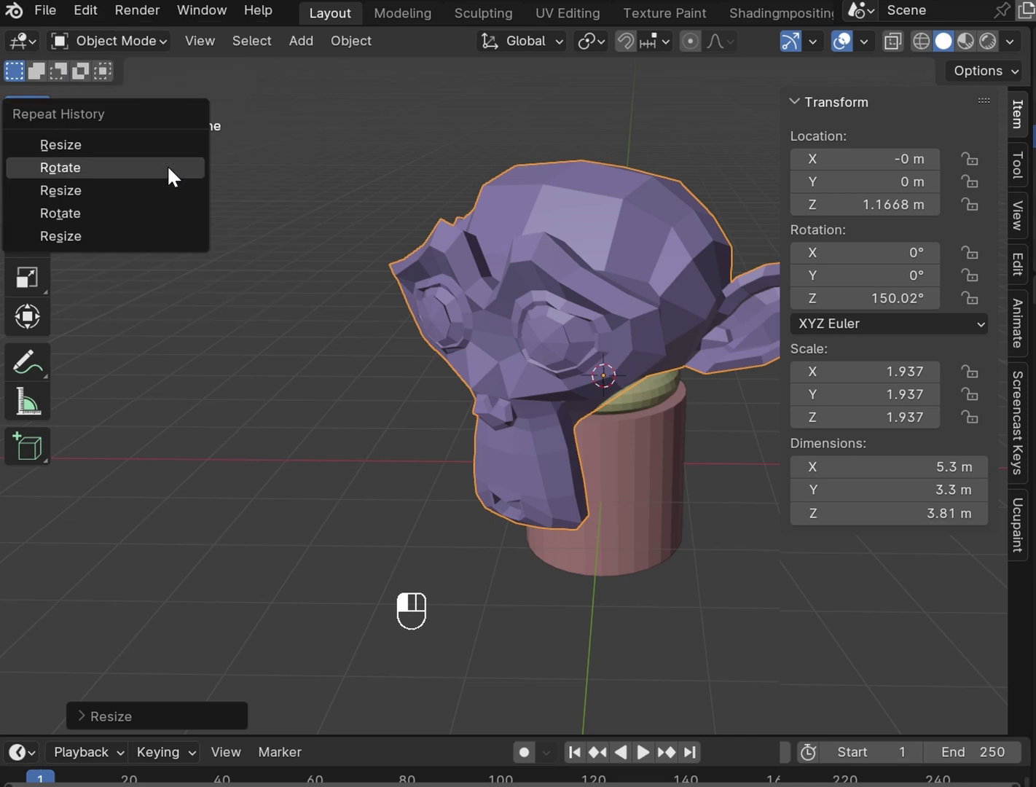
{"action": "left_click", "coordinate": [167, 165]}
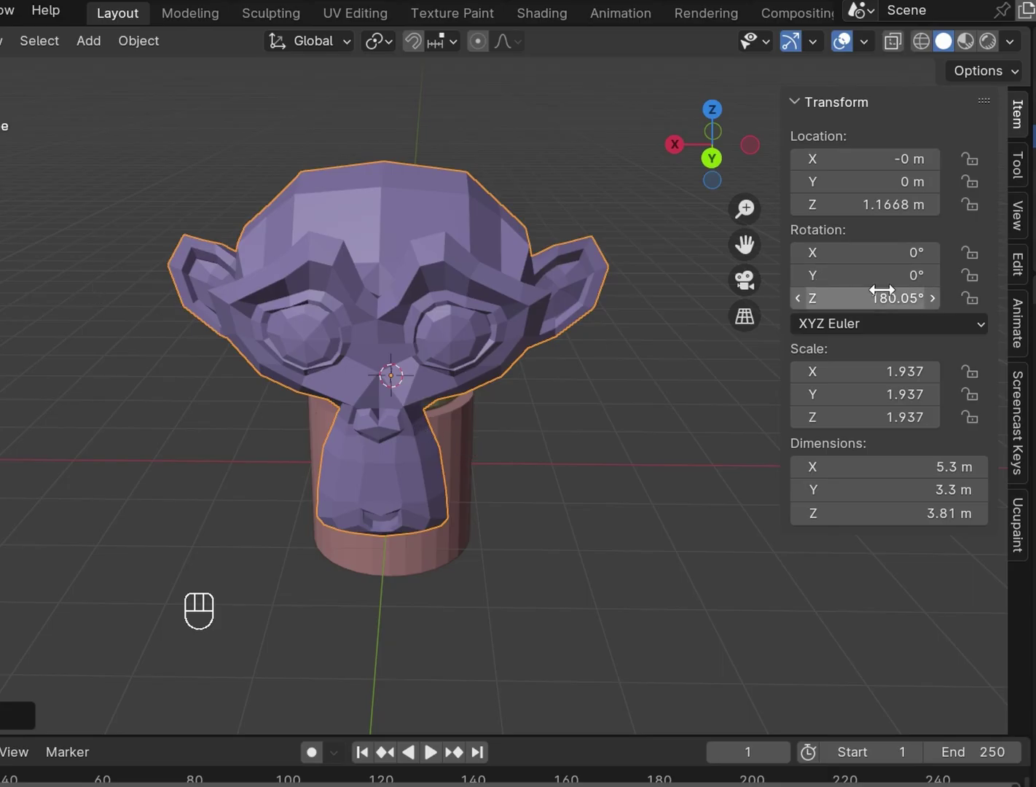
Repeat the last rotation of the monkey head twice, up to about 240.1° in Z.
{"action": "left_click", "coordinate": [0, 11]}
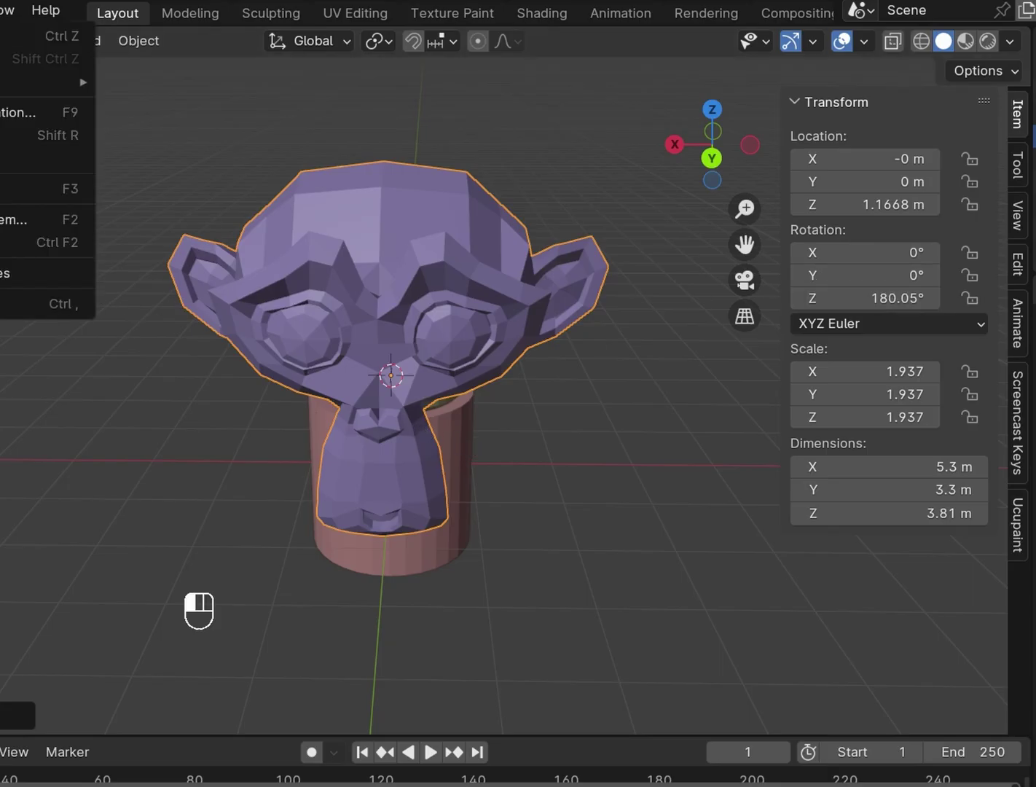
{"action": "left_click", "coordinate": [0, 303]}
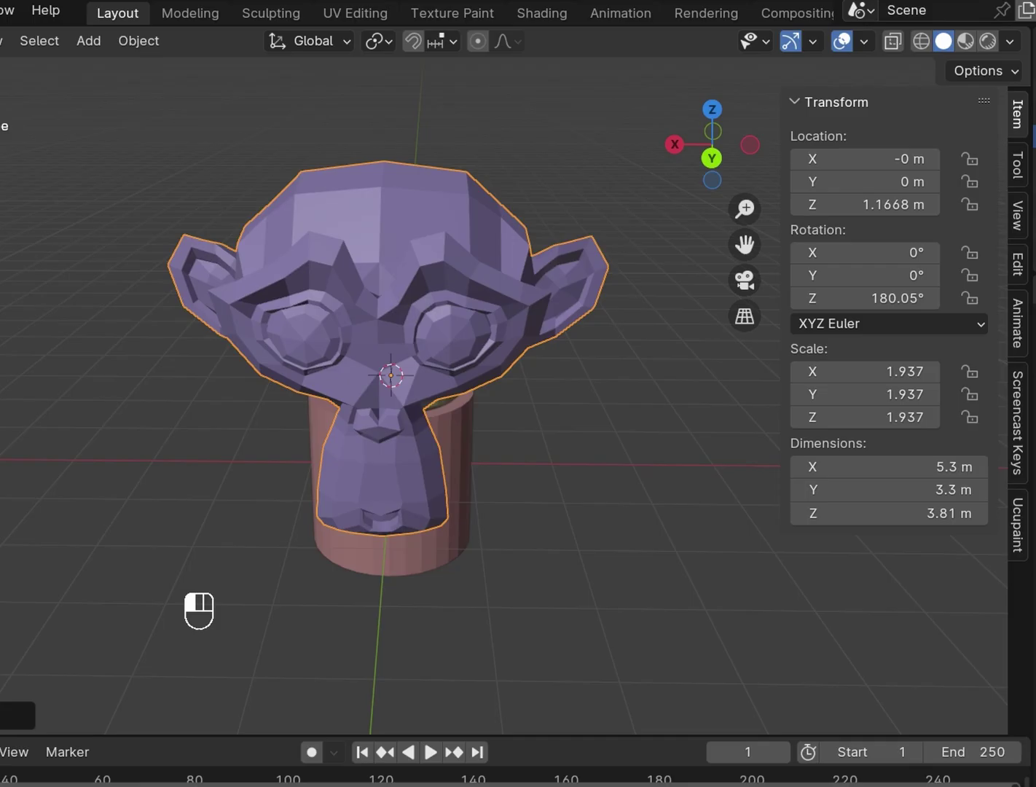
{"action": "key", "text": "shift+r"}
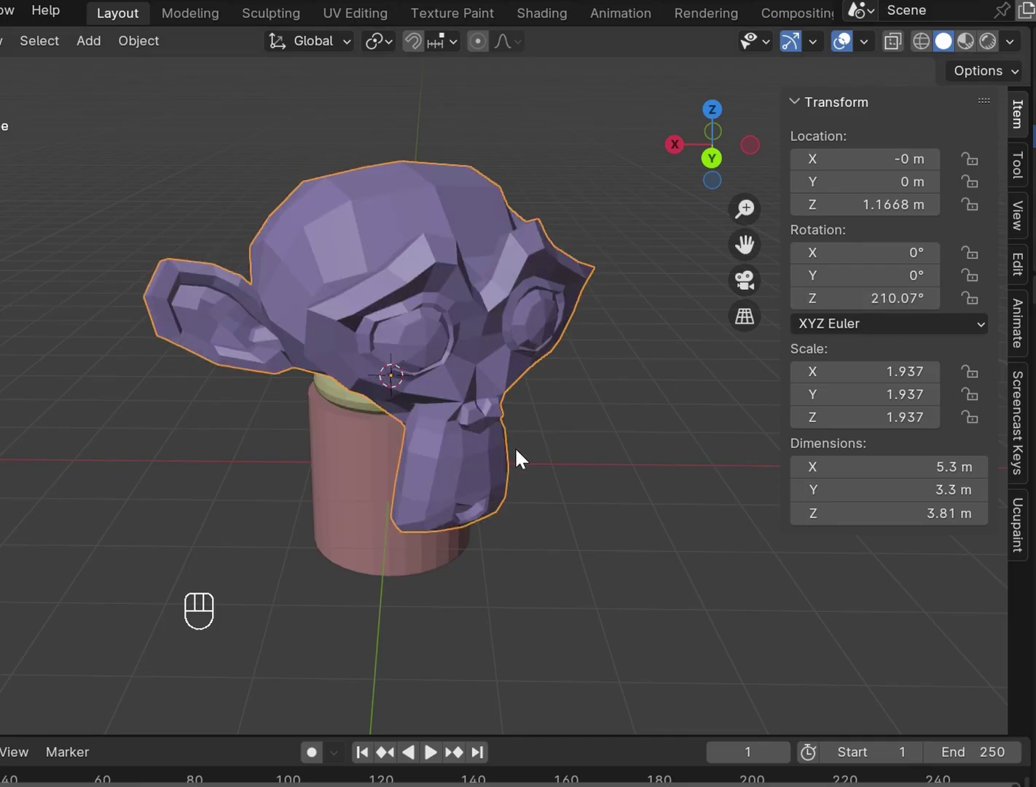
{"action": "left_click_drag", "start_coordinate": [602, 415], "coordinate": [314, 398], "text": "alt"}
{"action": "left_click_drag", "start_coordinate": [548, 414], "coordinate": [437, 392], "text": "alt+shift"}
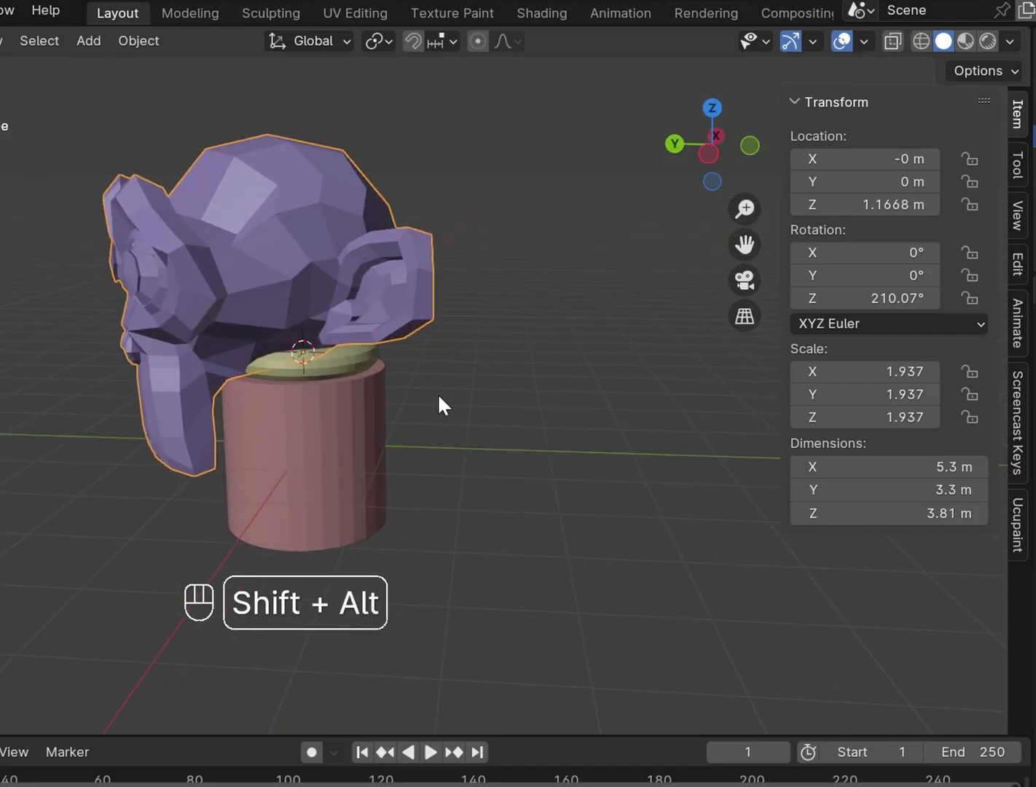
{"action": "scroll", "coordinate": [437, 393], "scroll_direction": "down", "scroll_amount": 3}
{"action": "left_click_drag", "start_coordinate": [371, 407], "coordinate": [483, 428], "text": "alt"}
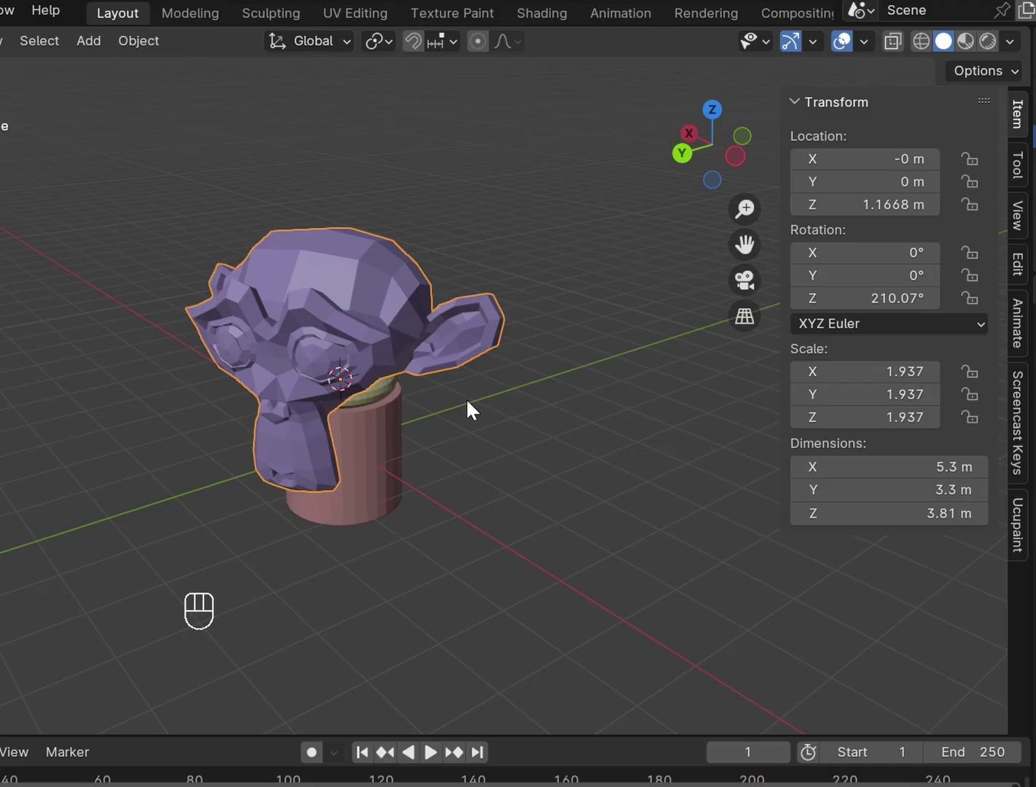
{"action": "key", "text": "shift+r"}
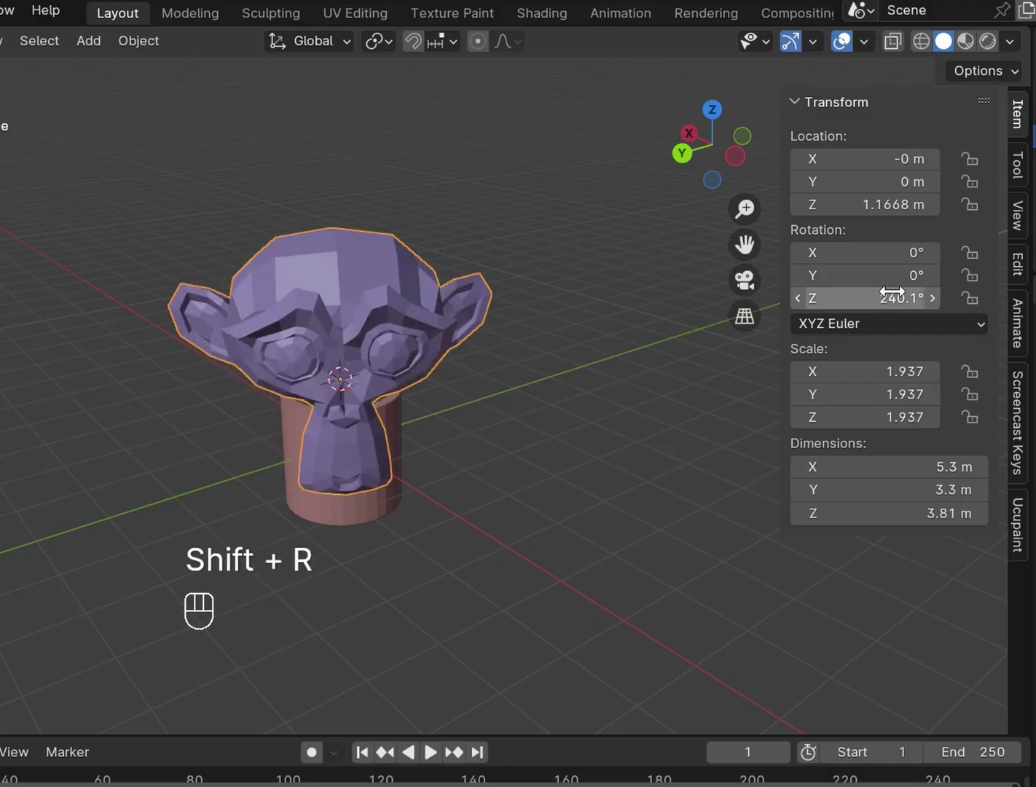
Select the torus and repeat the last rotation on it twice, up to about 90.07° in Z.
{"action": "left_click_drag", "start_coordinate": [495, 483], "coordinate": [342, 432], "text": "alt"}
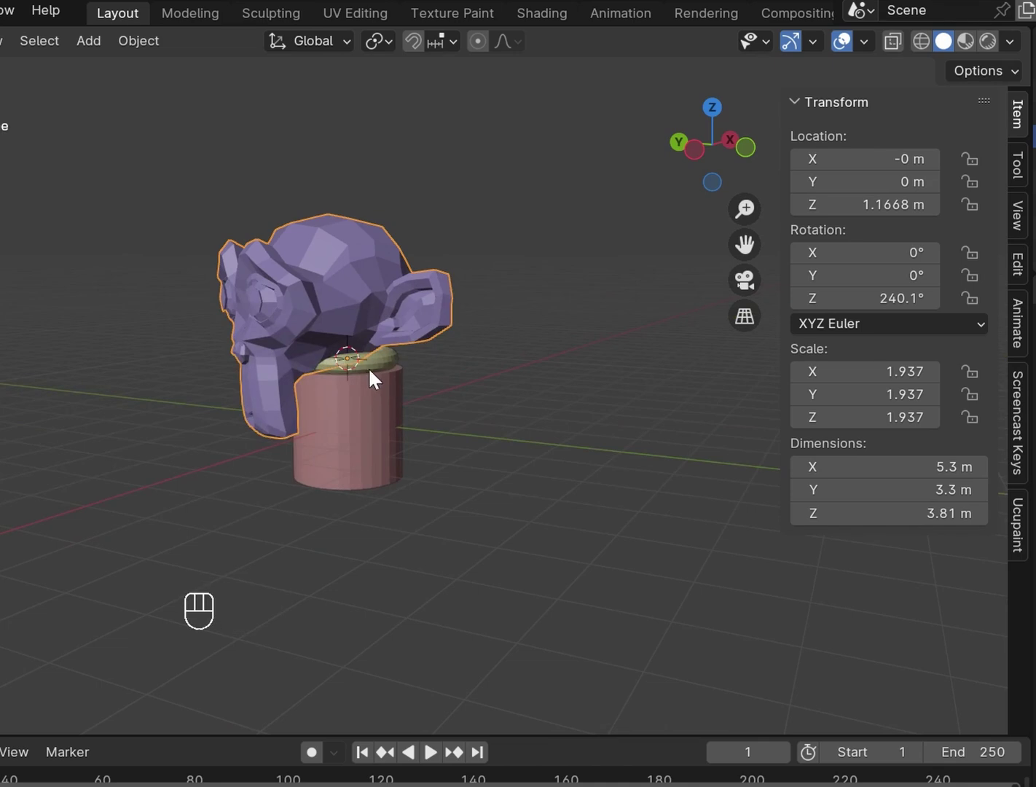
{"action": "left_click", "coordinate": [489, 450]}
{"action": "key", "text": "shift+r"}
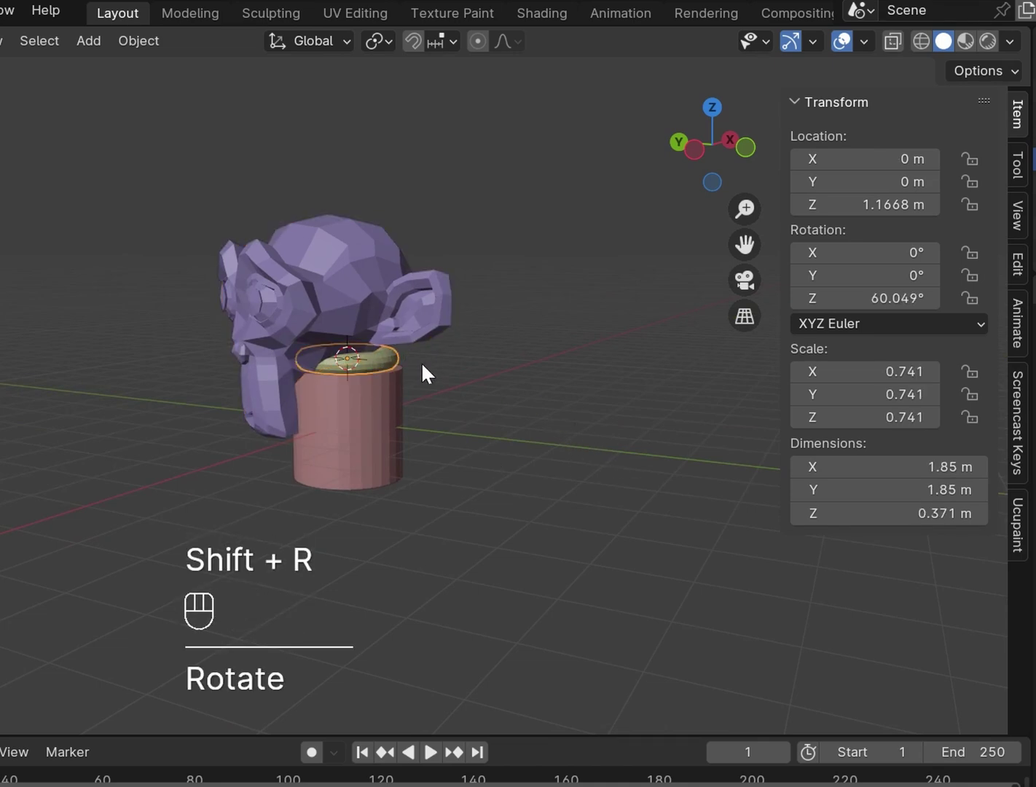
{"action": "key", "text": "shift+r"}
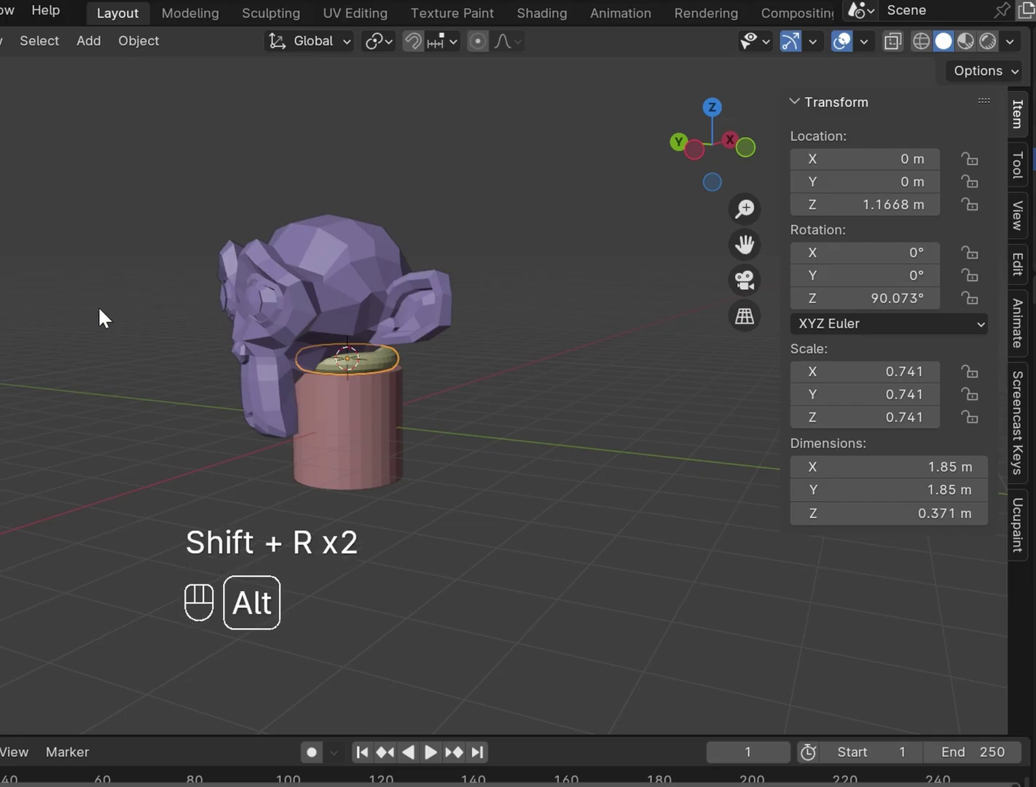
{"action": "left_click_drag", "start_coordinate": [99, 310], "coordinate": [235, 342], "text": "alt"}
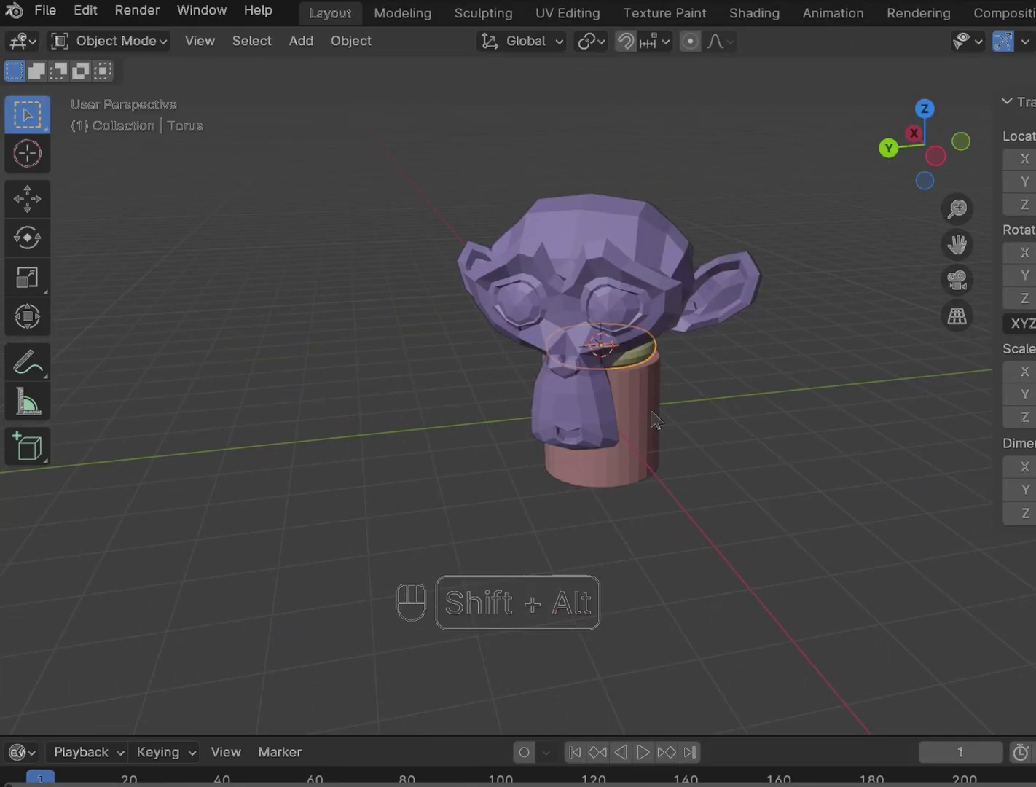
Select the monkey head and hide the transform values.
{"action": "left_click", "coordinate": [86, 10]}
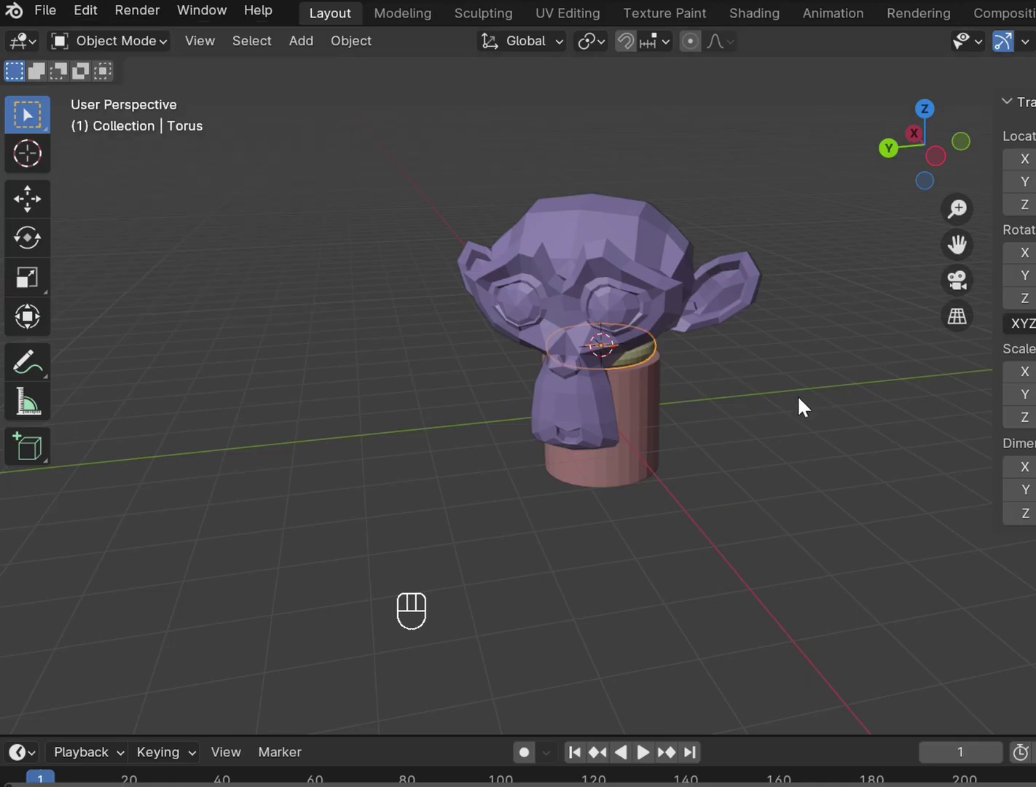
{"action": "left_click_drag", "start_coordinate": [810, 410], "coordinate": [836, 427], "text": "alt"}
{"action": "left_click", "coordinate": [639, 240]}
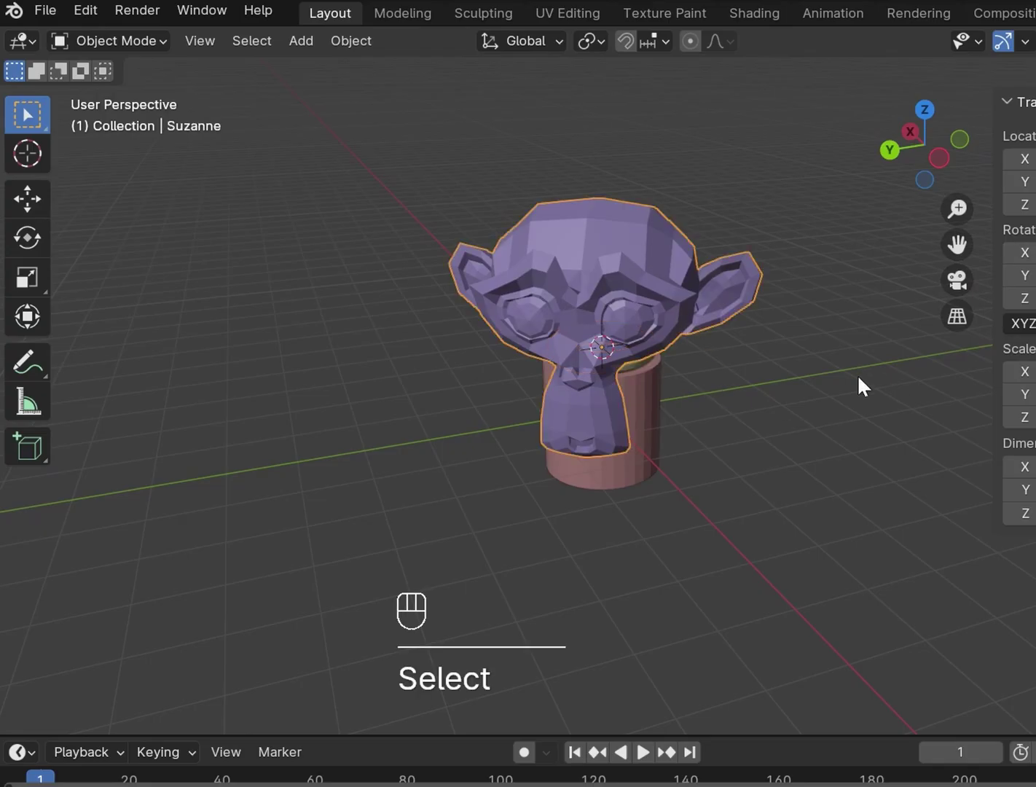
{"action": "key", "text": "n"}
{"action": "scroll", "coordinate": [866, 382], "scroll_direction": "down", "scroll_amount": 5}
{"action": "left_click_drag", "start_coordinate": [894, 401], "coordinate": [805, 430], "text": "alt+shift"}
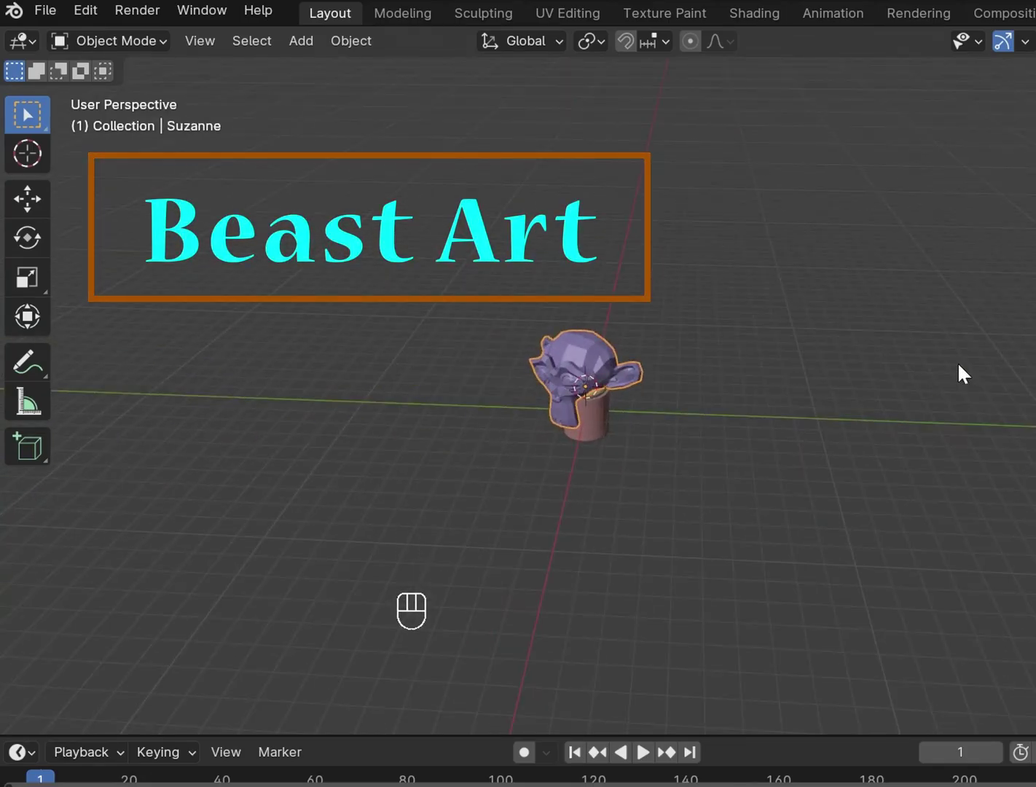